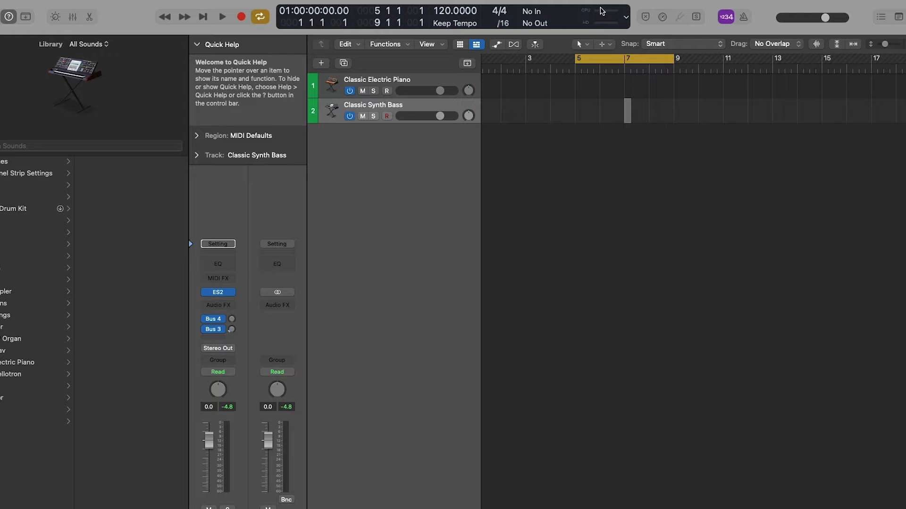
left_click(566, 148)
left_click(565, 147)
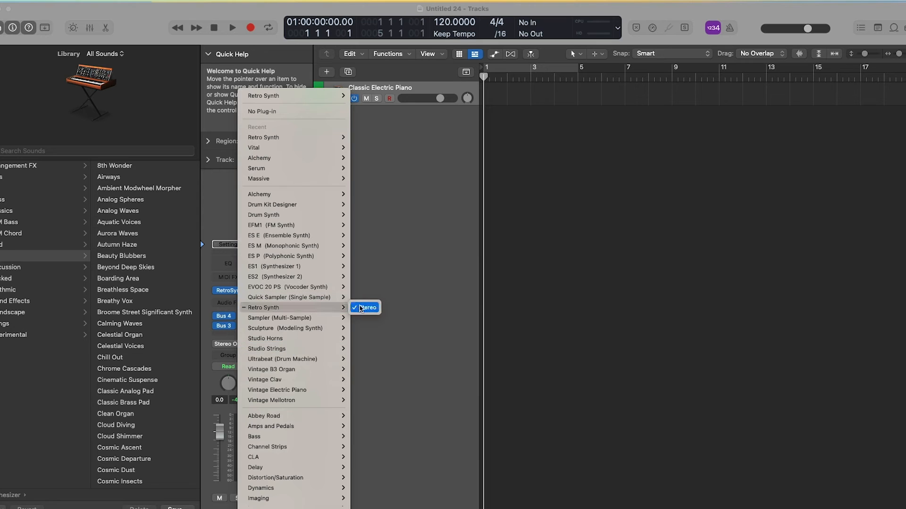
- Load the stereo Retro Synth on the Classic Electric Piano track and audition its Classic Analog Bass preset
left_click(357, 308)
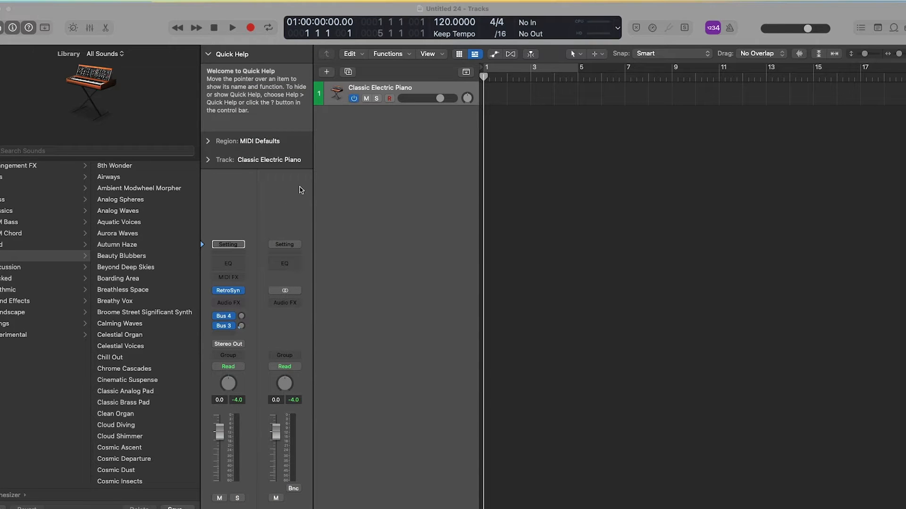
left_click(232, 292)
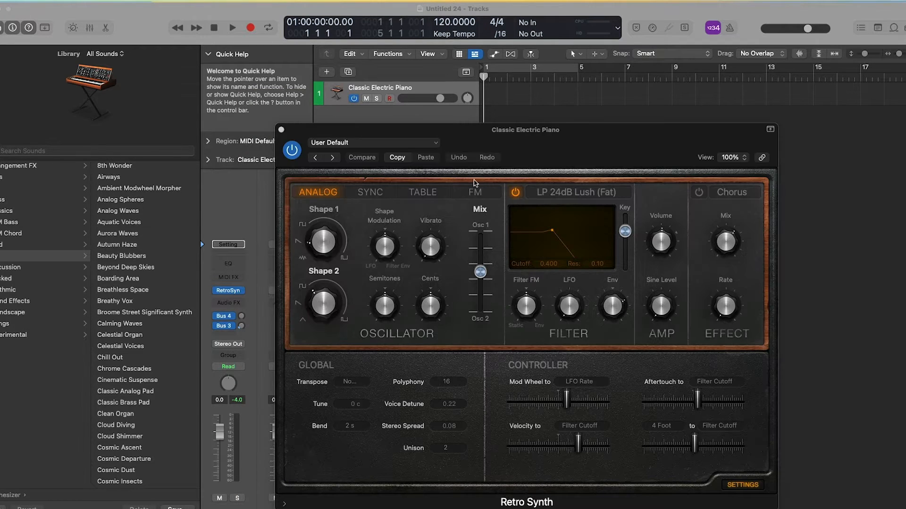
left_click(394, 143)
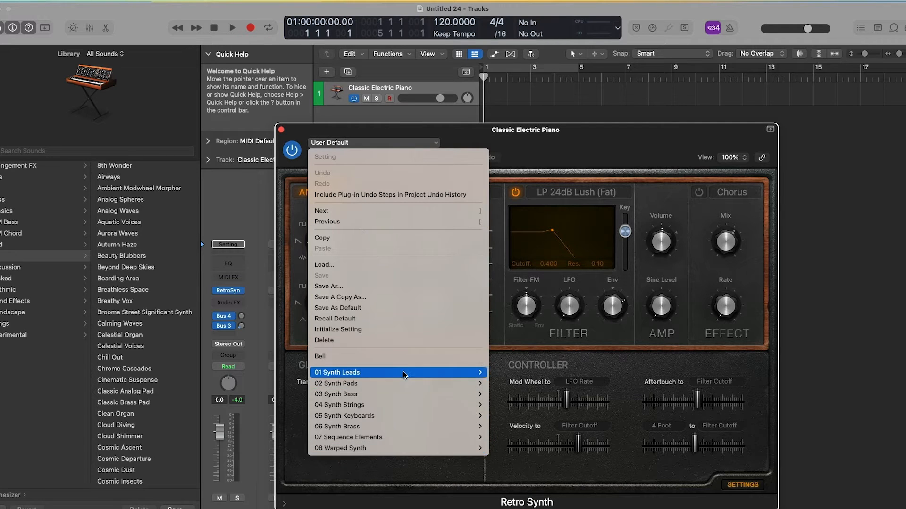
mouse_move(385, 394)
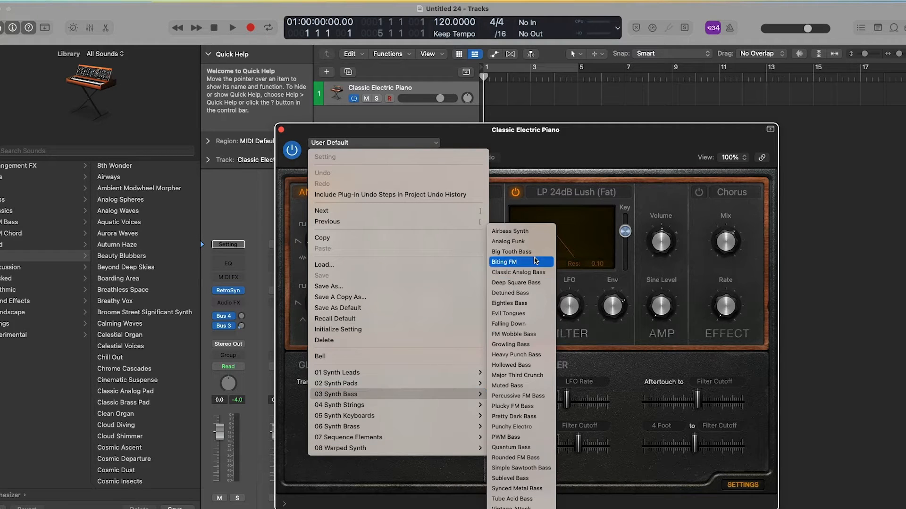
left_click(529, 272)
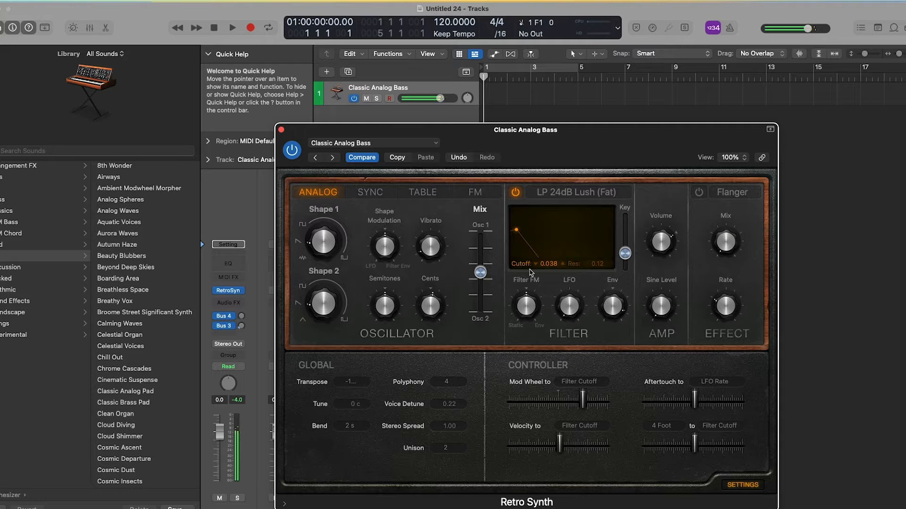
- Audition the Retro Strings preset from Retro Synth's 04 Synth Strings category and close the plug-in window
left_click(383, 144)
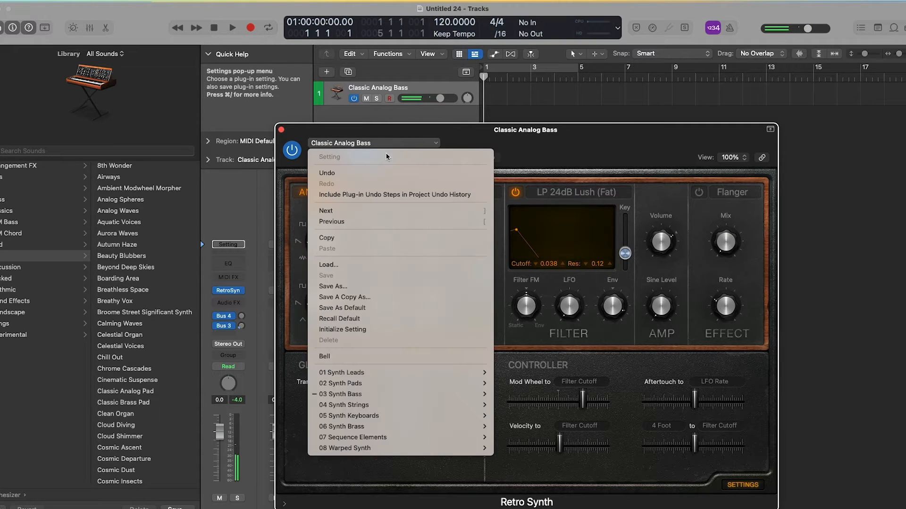
mouse_move(382, 405)
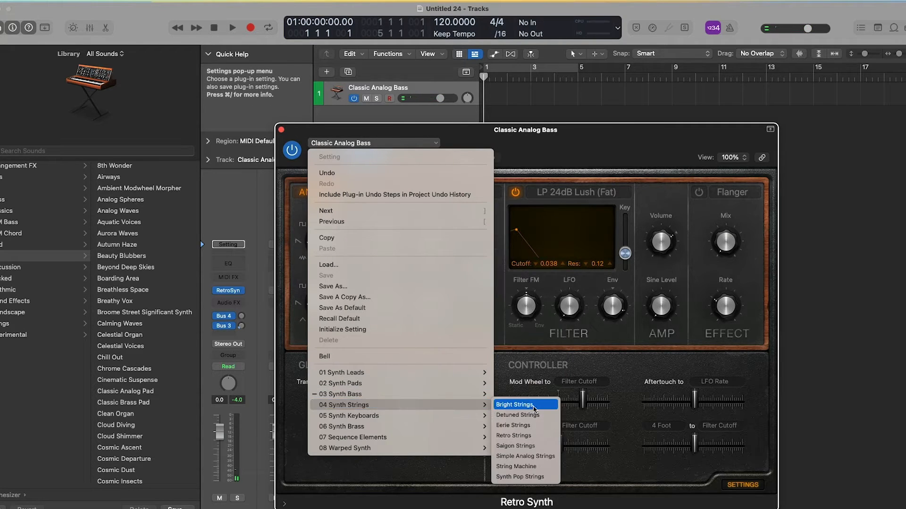
left_click(532, 436)
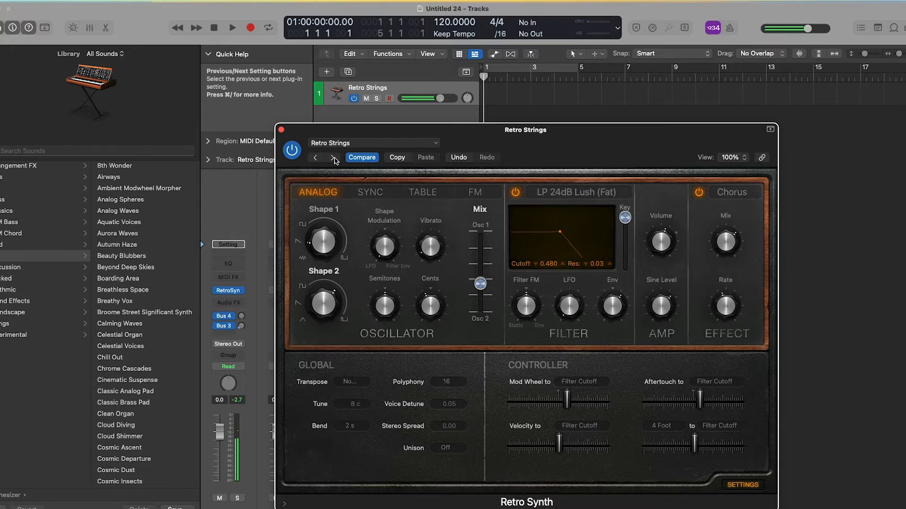
left_click(358, 146)
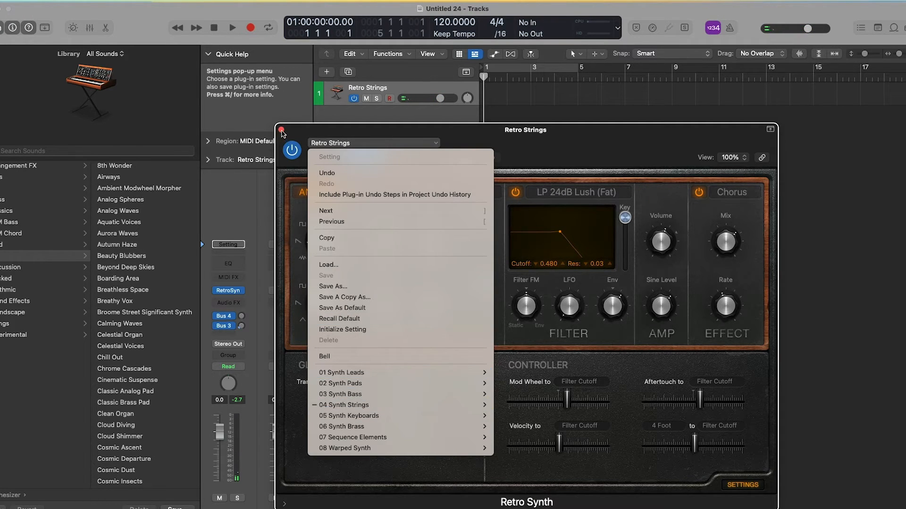
left_click(281, 131)
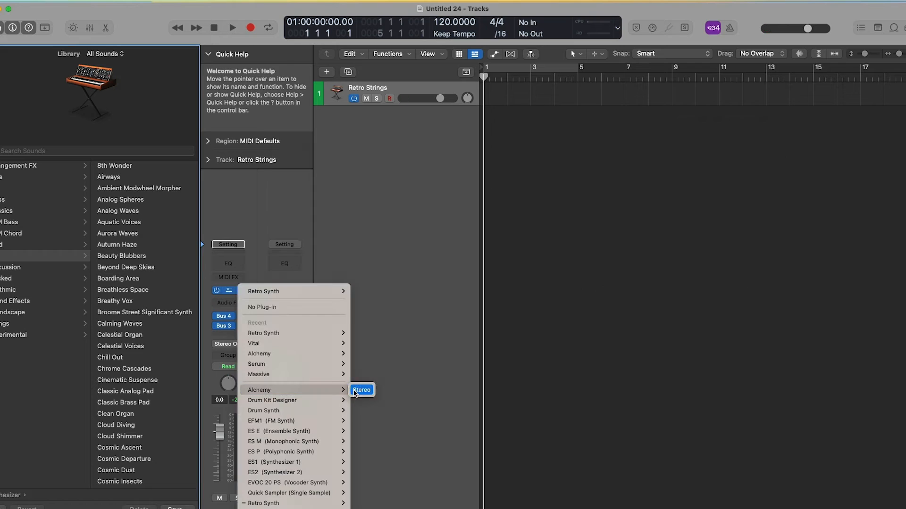
- Replace Retro Synth with the stereo Alchemy instrument and audition the Astro Funk preset from the library's Bass category
left_click(357, 391)
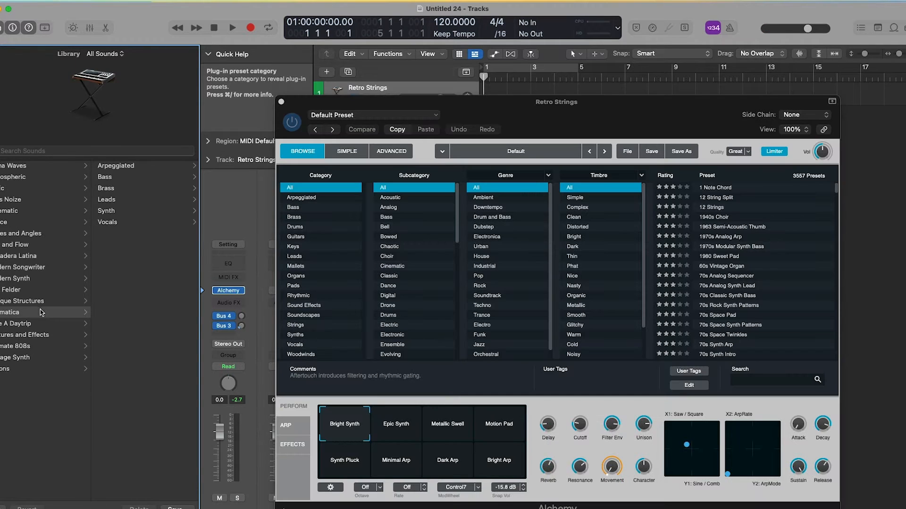
left_click(136, 178)
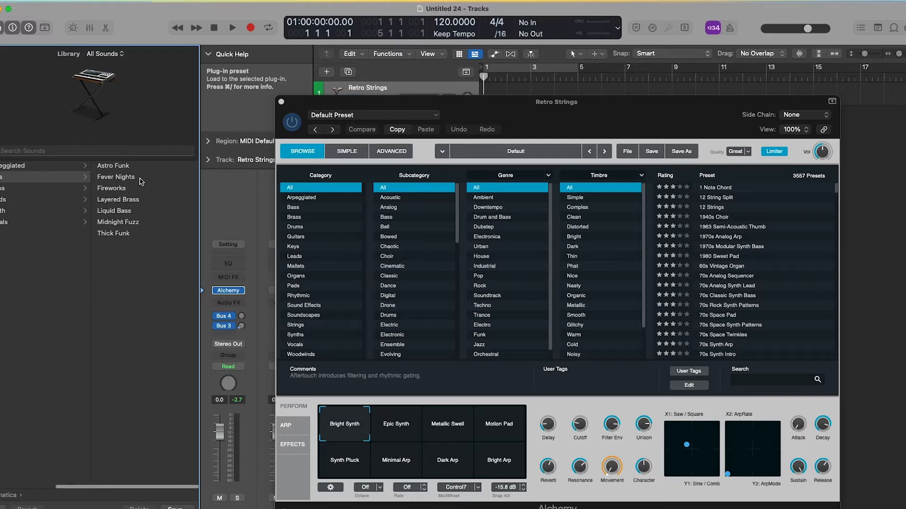
left_click(126, 169)
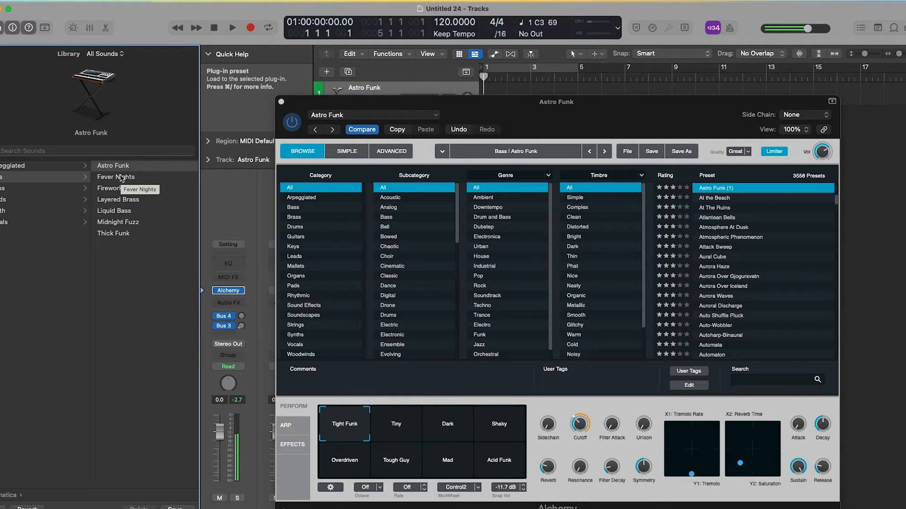
- Audition Alchemy's bass presets Fever Nights, Fireworks, Layered Brass, Liquid Bass, Midnight Fuzz and Thick Funk in turn
left_click(120, 179)
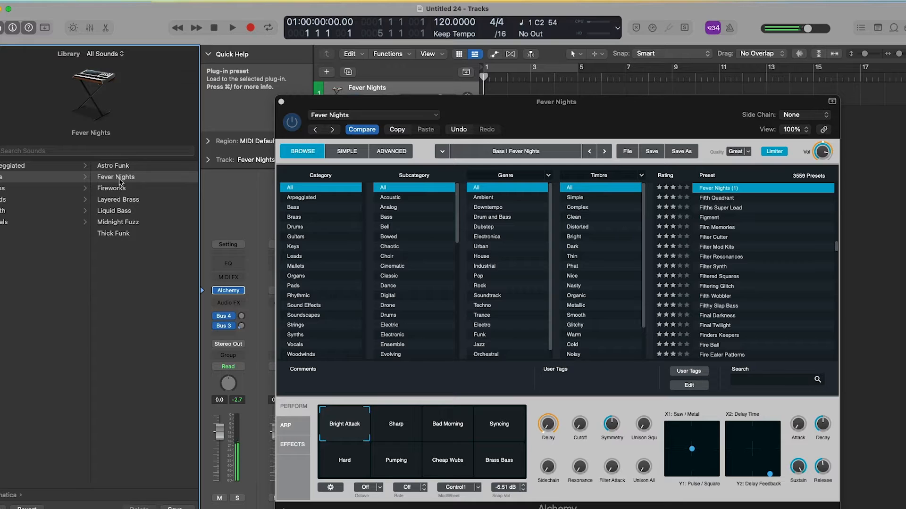
left_click(121, 190)
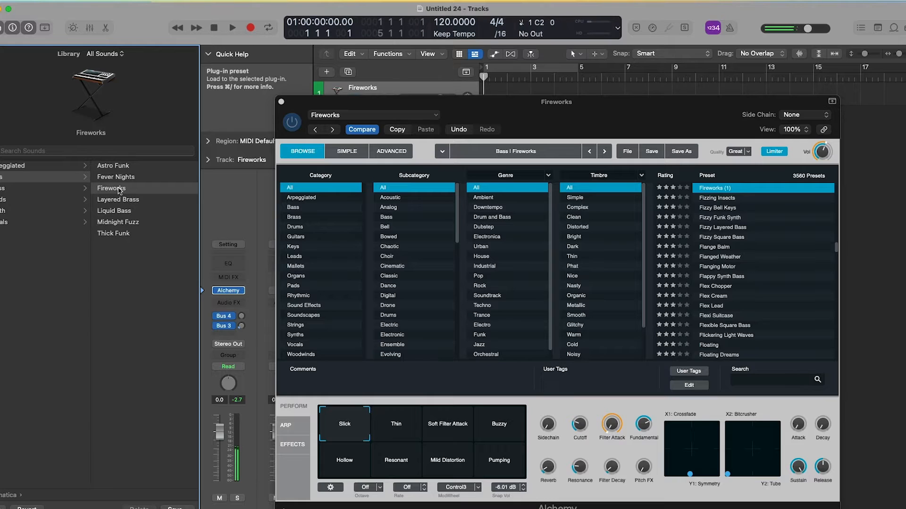
left_click(126, 202)
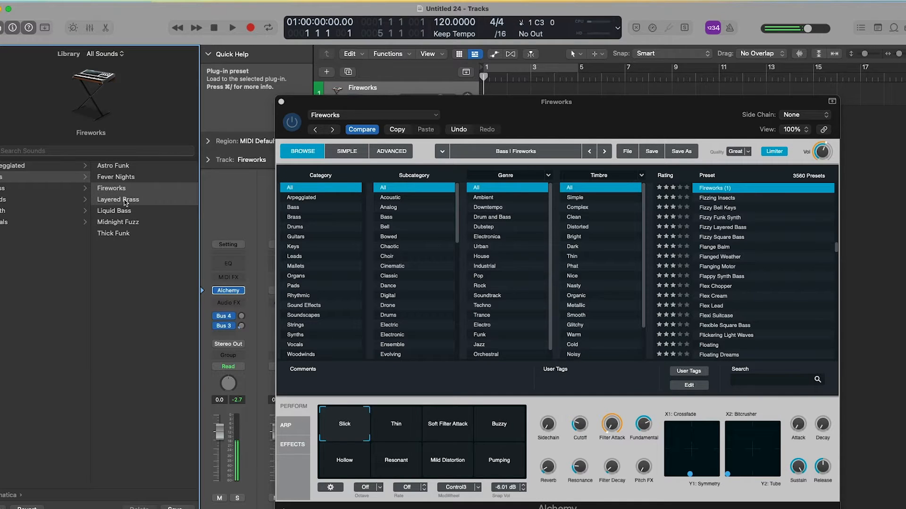
left_click(123, 212)
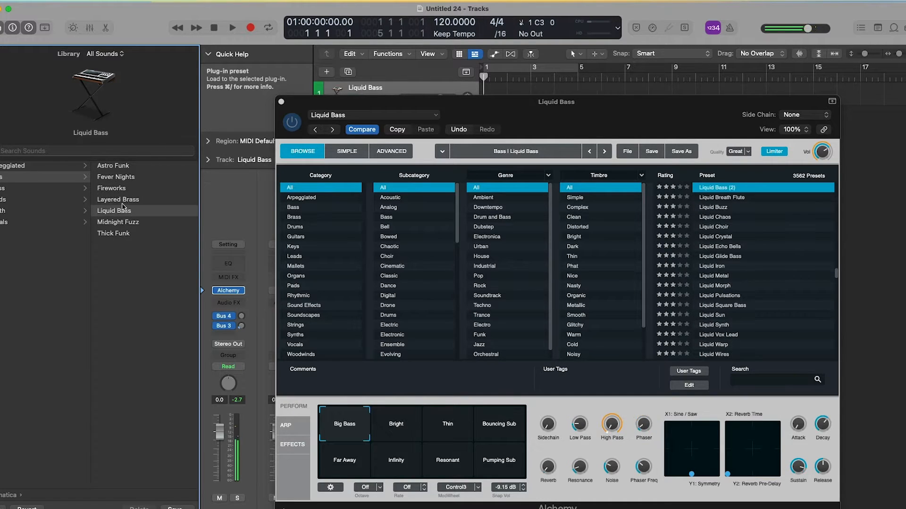
left_click(126, 225)
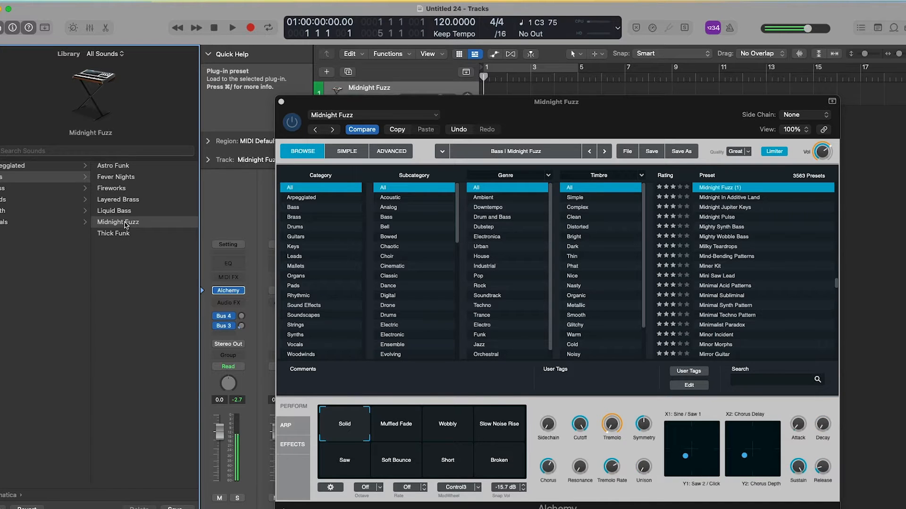
left_click(123, 234)
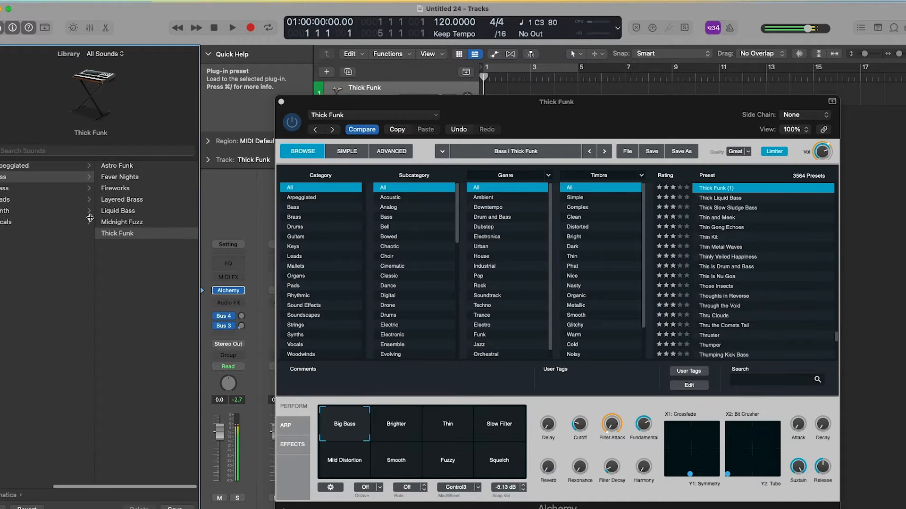
- Audition Alchemy's Brass category presets 80s Fantasy, Celestial Brass and Late Night Brass
left_click(64, 188)
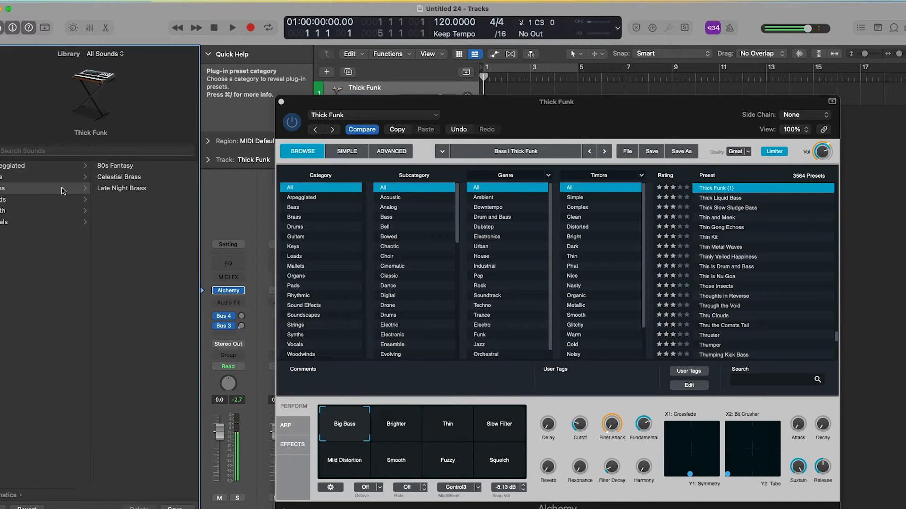
left_click(121, 167)
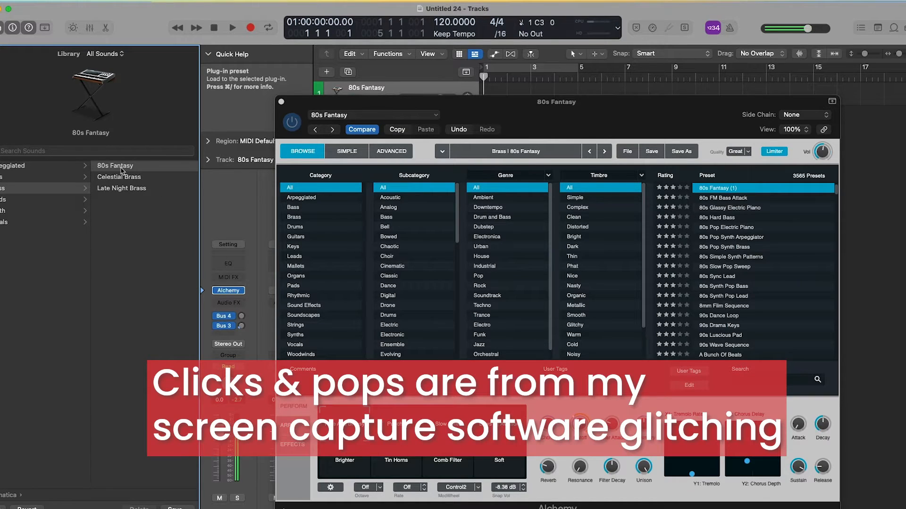
left_click(122, 177)
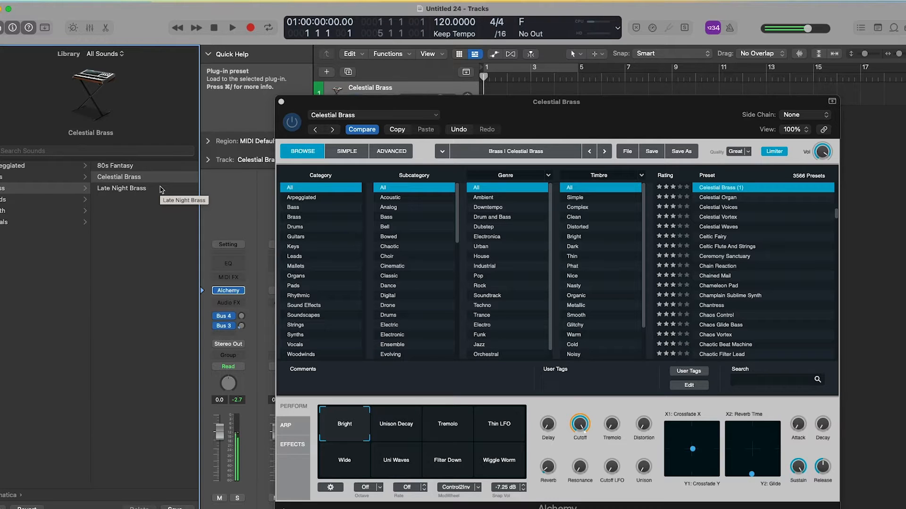
left_click(148, 190)
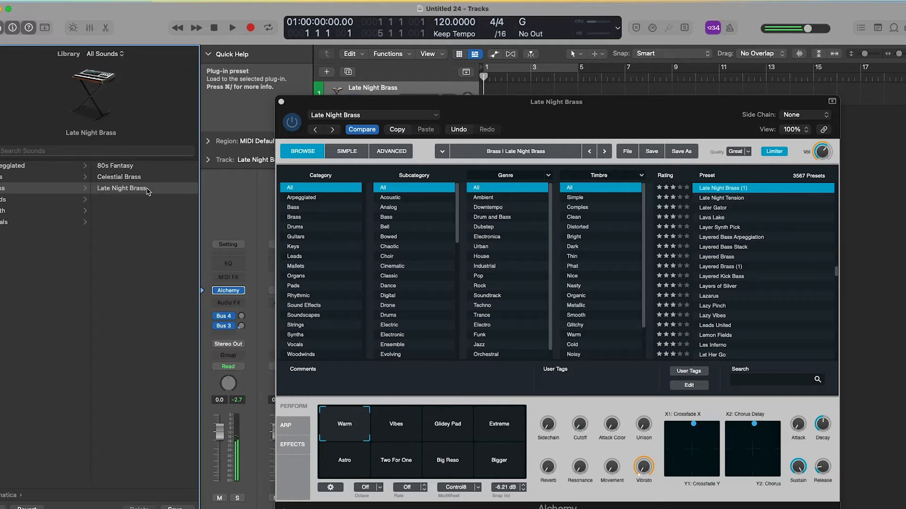
- Audition the Les Inferno lead and the synth presets Neon Dreams and Plucky Sine, and reload Neon Dreams
left_click(22, 200)
left_click(114, 167)
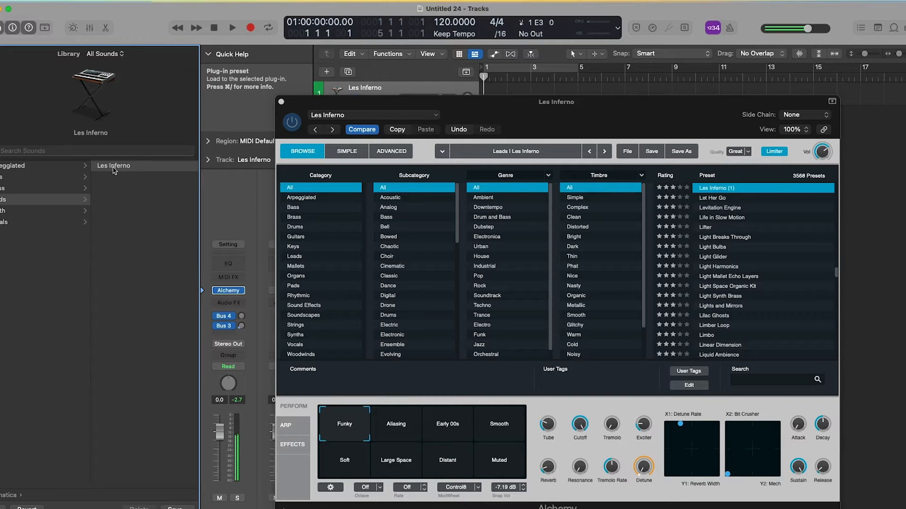
left_click(23, 211)
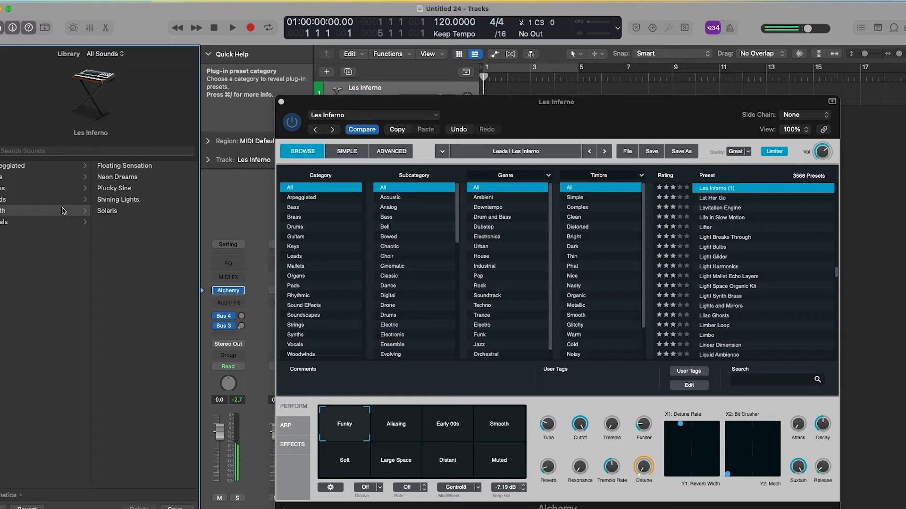
left_click(133, 174)
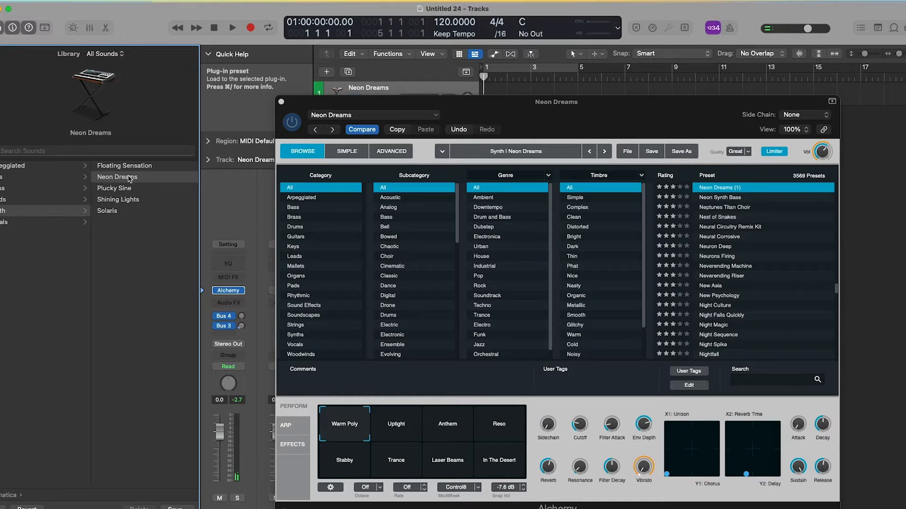
left_click(128, 191)
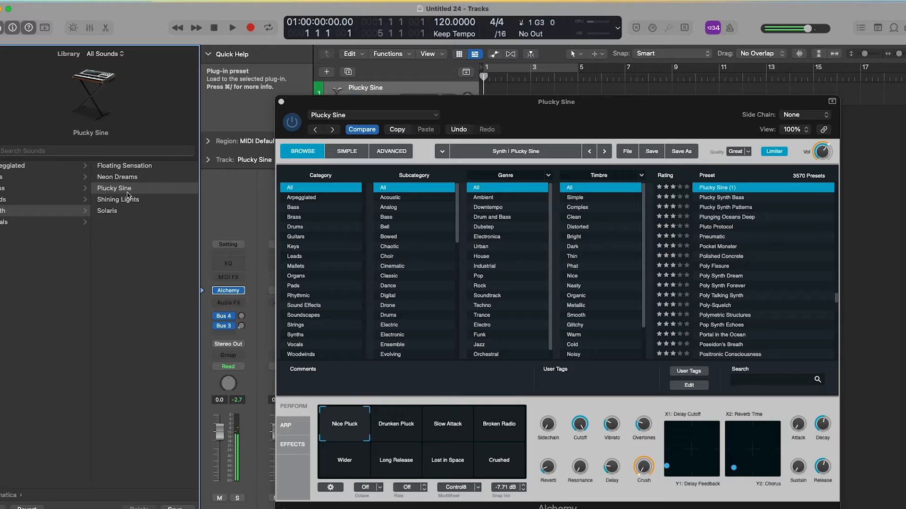
left_click(127, 177)
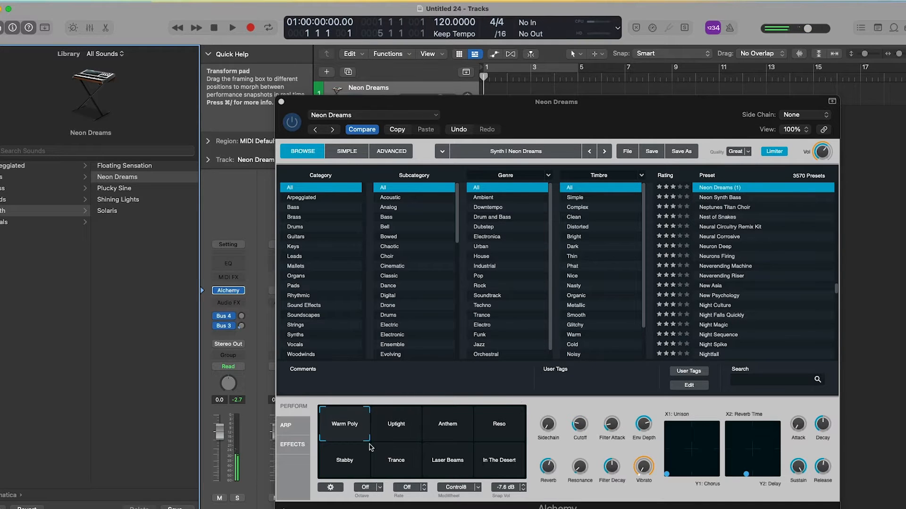
- Morph the Neon Dreams sound by moving Alchemy's Transform pad frame from Warm Poly across Uptight and towards Stabby
left_click_drag(549, 114, 540, 100)
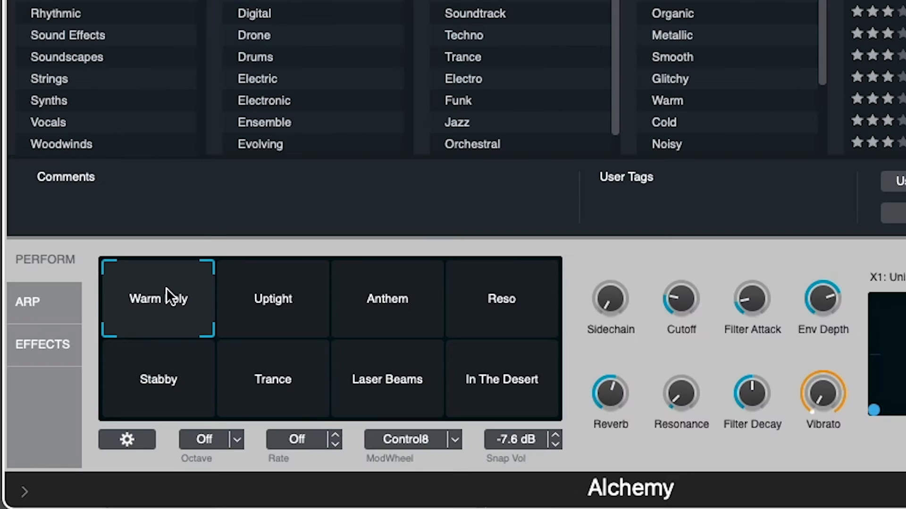
left_click(377, 409)
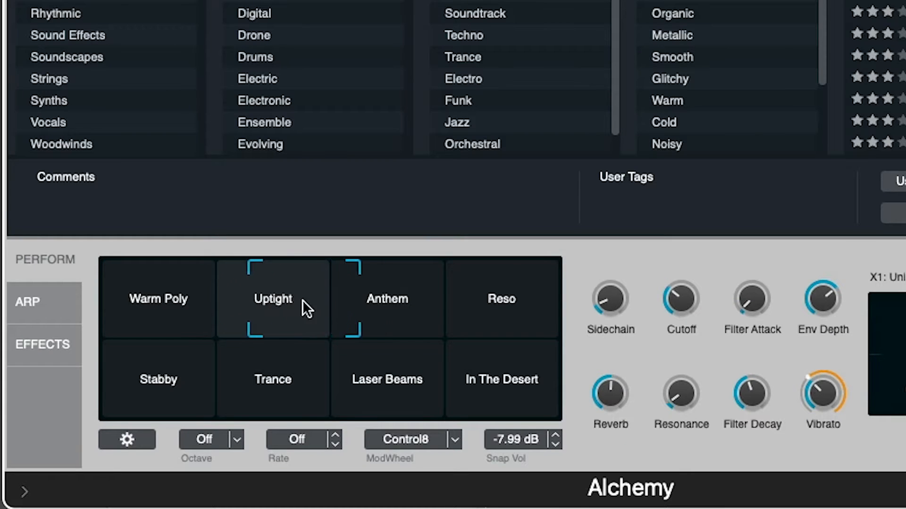
left_click_drag(302, 300, 154, 394)
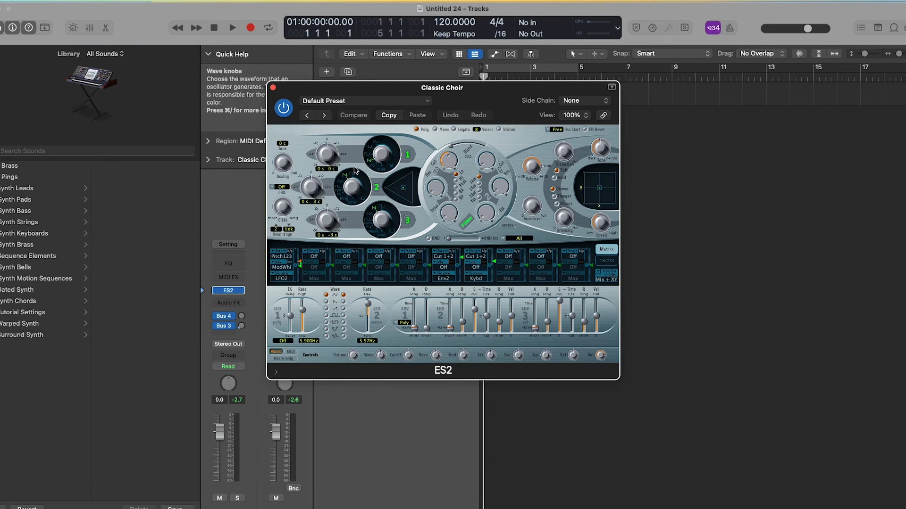
- Load the Classic Synth Bass preset from ES2's 03 Synth Bass category and advance to the Divine Bass preset
left_click(355, 101)
mouse_move(359, 363)
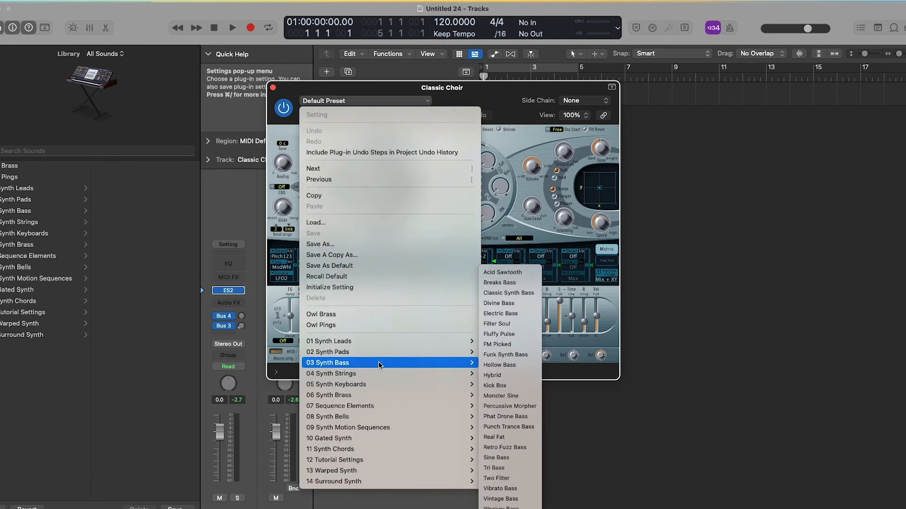
left_click(525, 295)
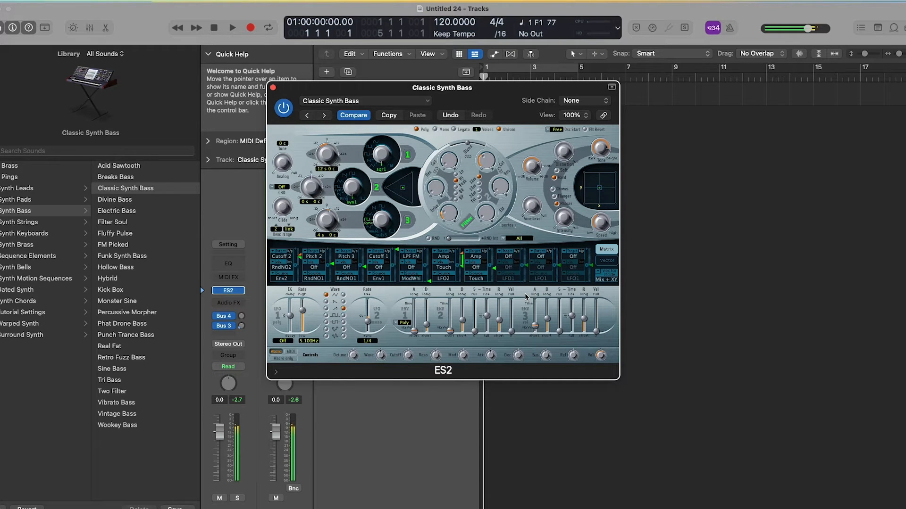
left_click(324, 116)
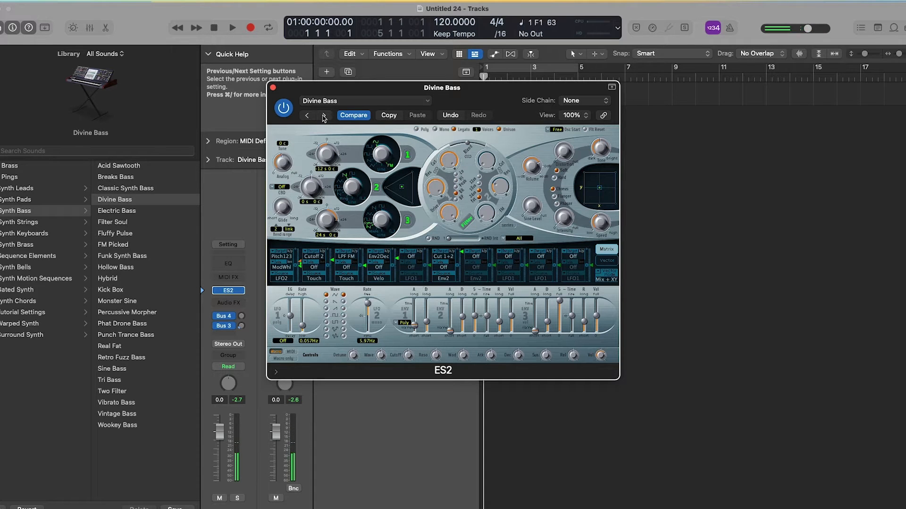
- Audition the Fuji-Koto and FM Beauty presets from ES2's 05 Synth Keyboards category
left_click(326, 101)
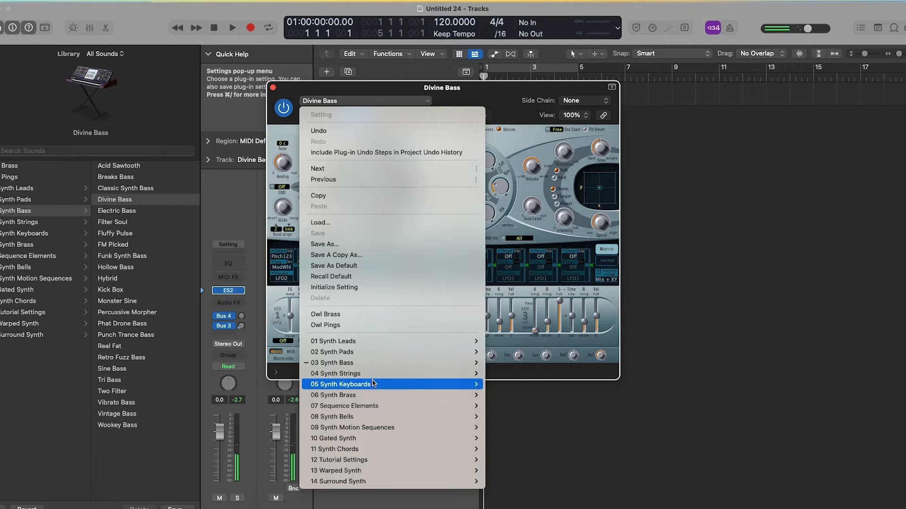
mouse_move(376, 384)
left_click(546, 368)
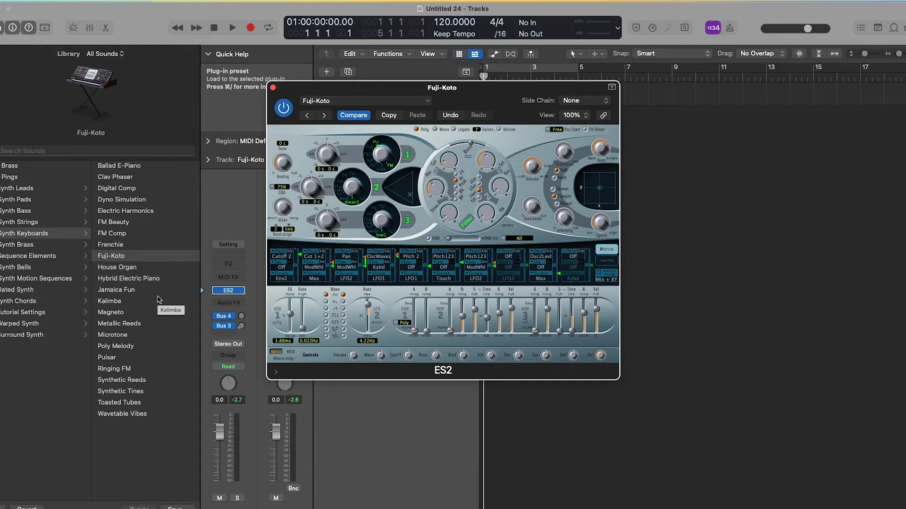
left_click(116, 223)
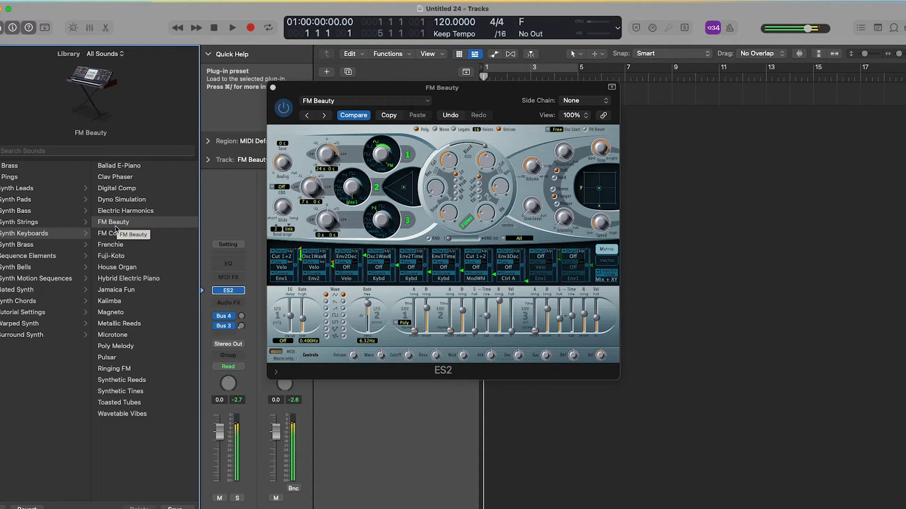
- Audition the 06 Synth Brass presets Analog Horns, Classic Synth Brass and FM Synth Brass
left_click(52, 245)
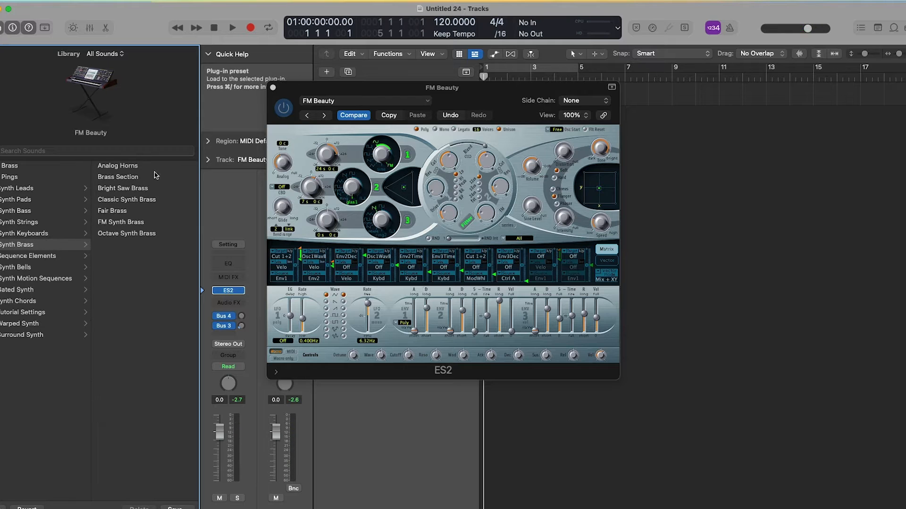
left_click(126, 169)
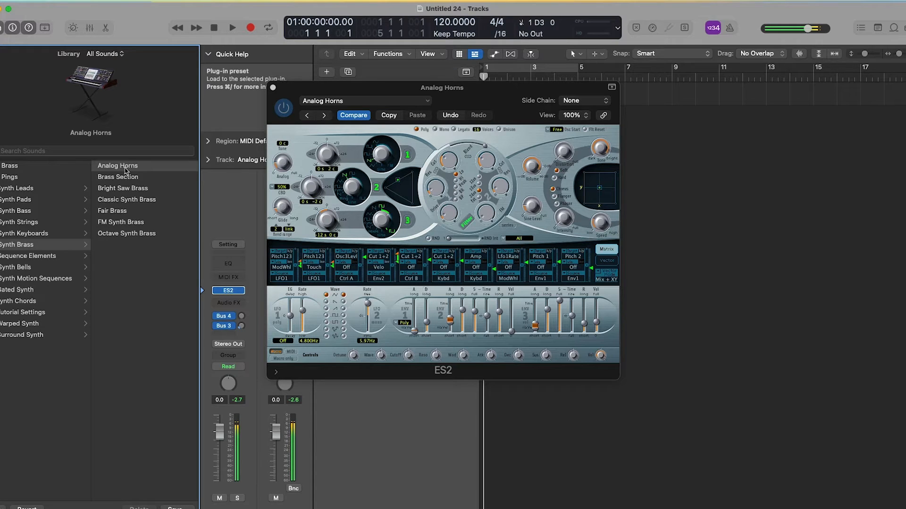
left_click(127, 200)
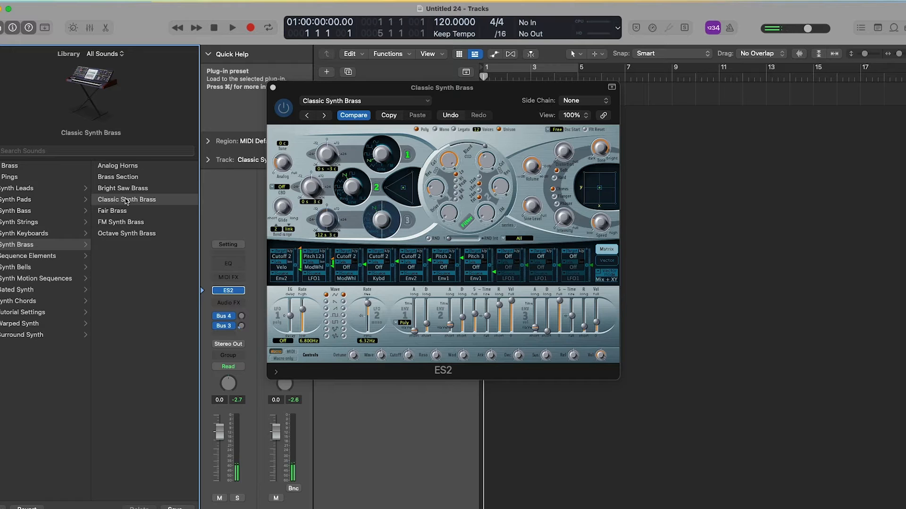
left_click(121, 225)
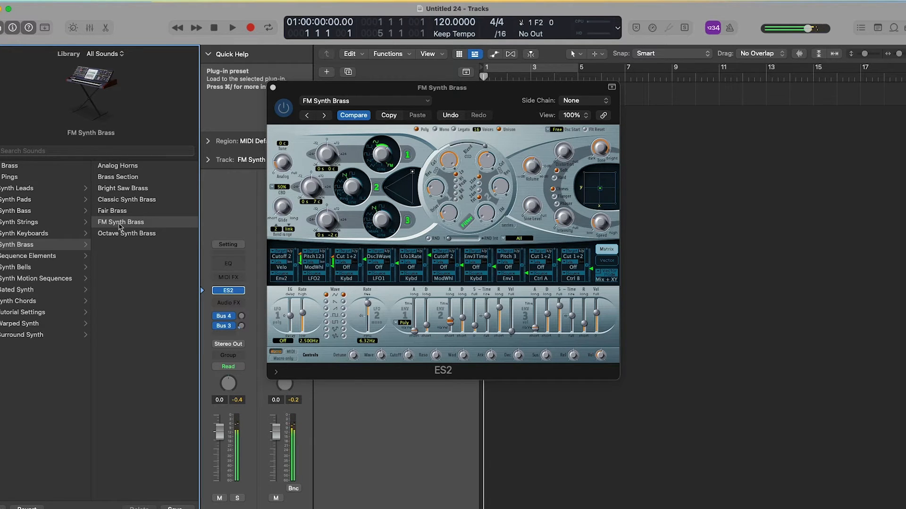
- Audition the Classical Flute and Miami Lead presets from the 01 Synth Leads category
left_click(61, 194)
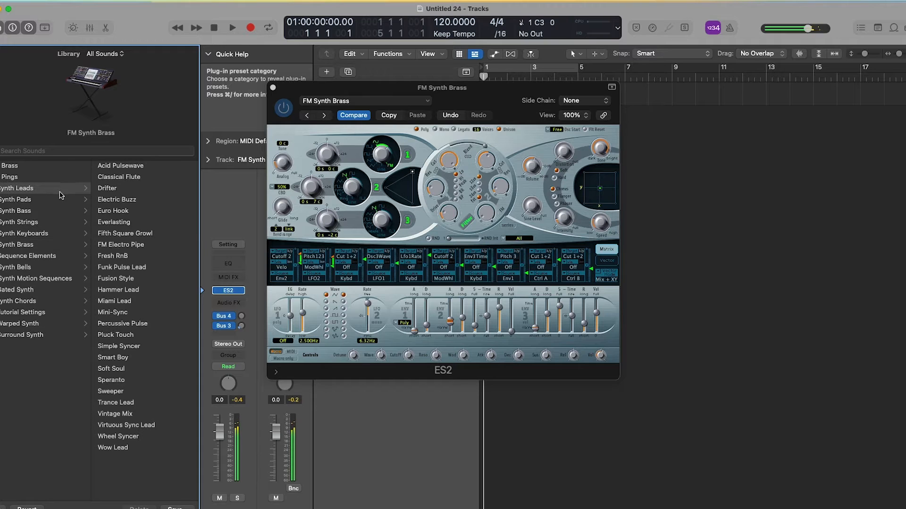
left_click(127, 179)
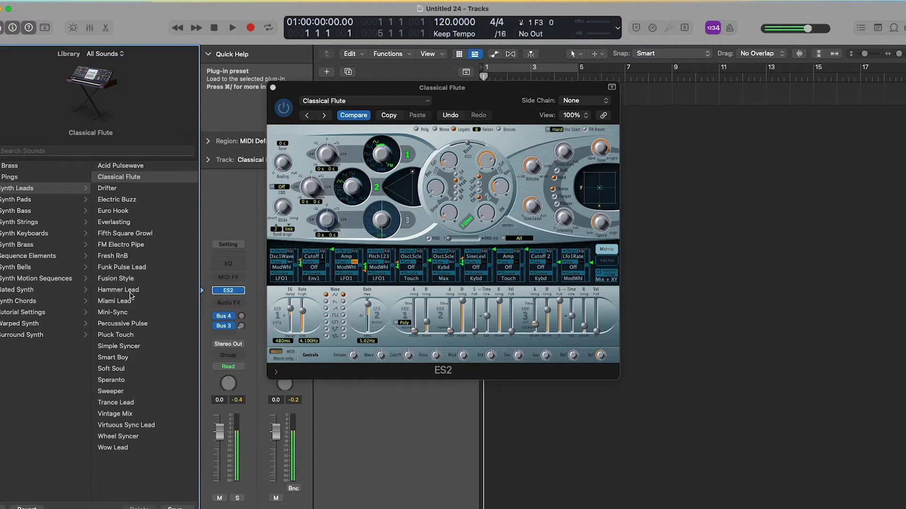
left_click(123, 302)
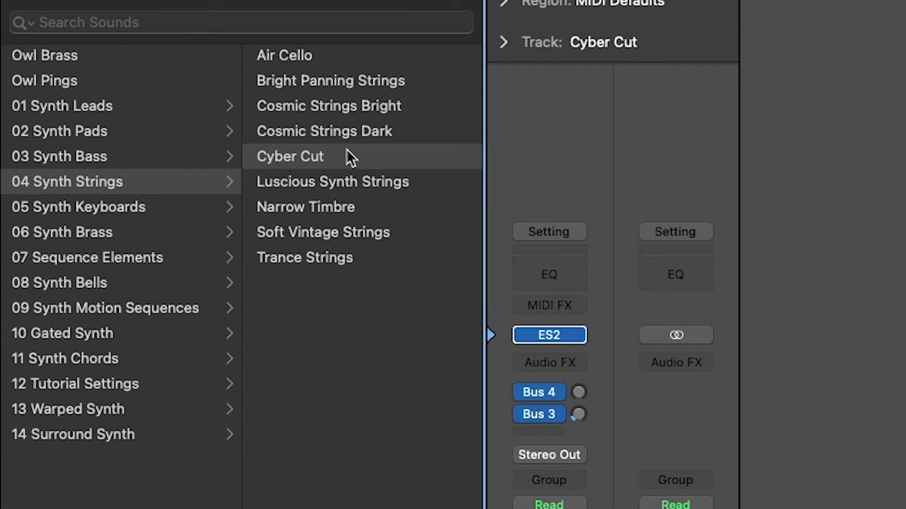
- Audition the 04 Synth Strings presets Soft Vintage Strings and Luscious Synth Strings
left_click(343, 236)
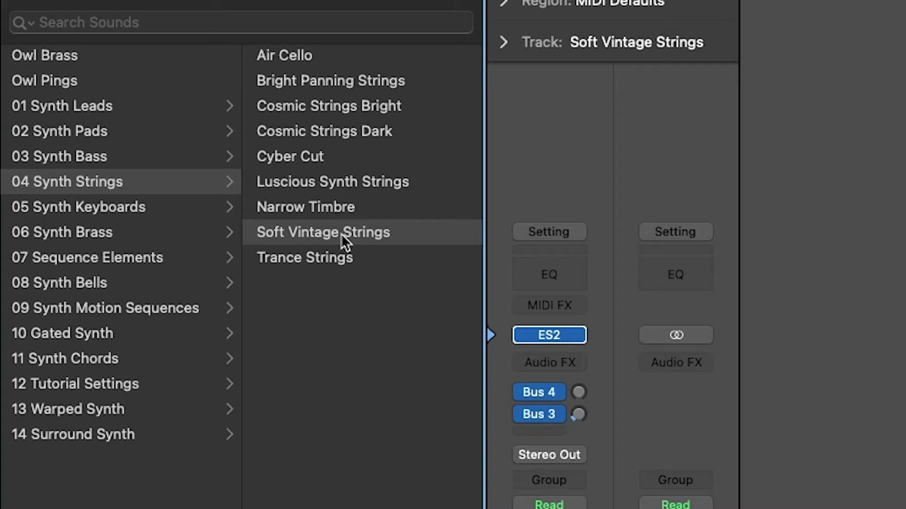
left_click(334, 175)
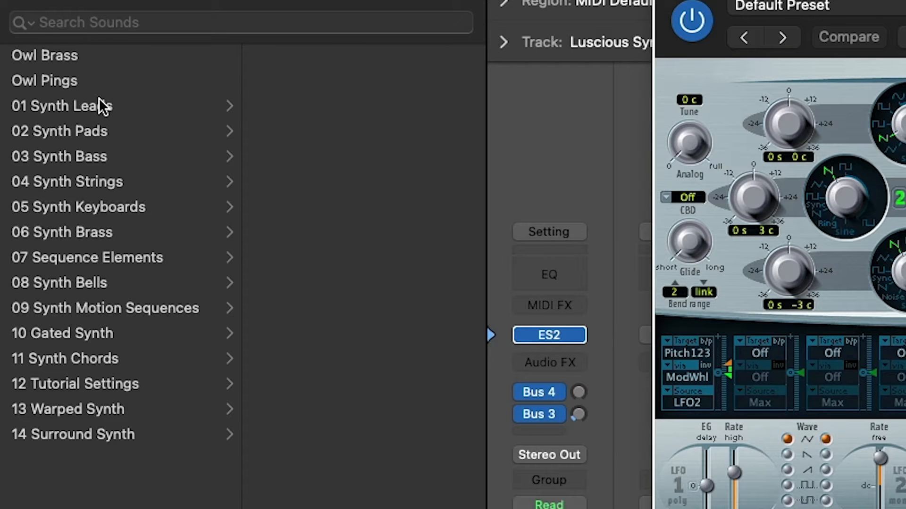
- Audition the 11 Synth Chords presets Dark Bells and Route 808, closing the ES2 window between them
left_click(100, 105)
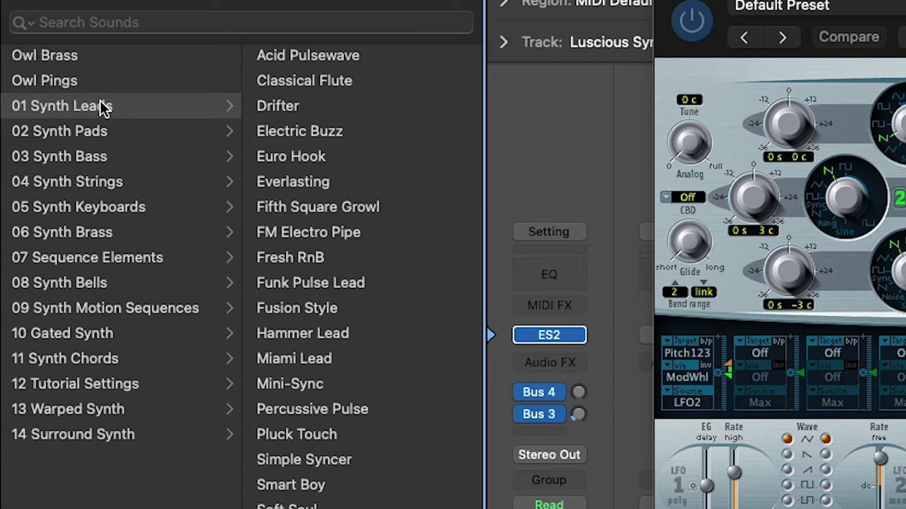
left_click(126, 359)
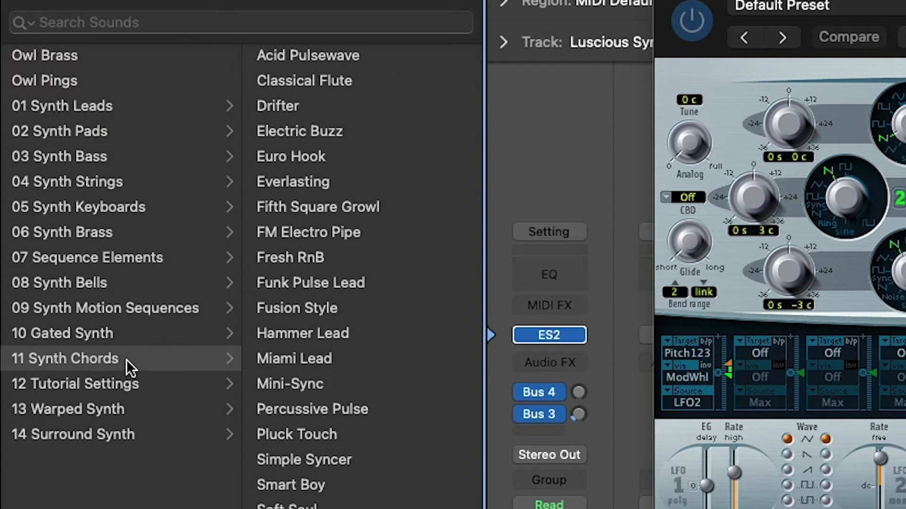
left_click(296, 104)
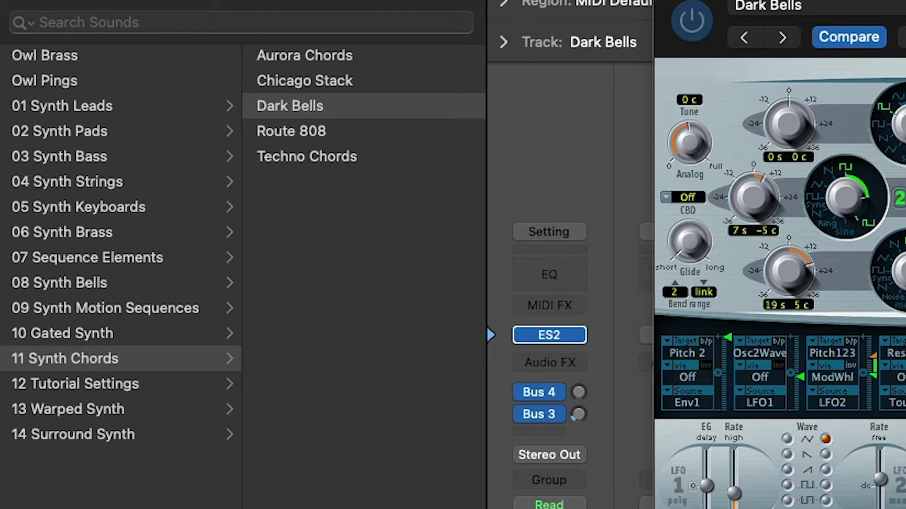
key("super+w")
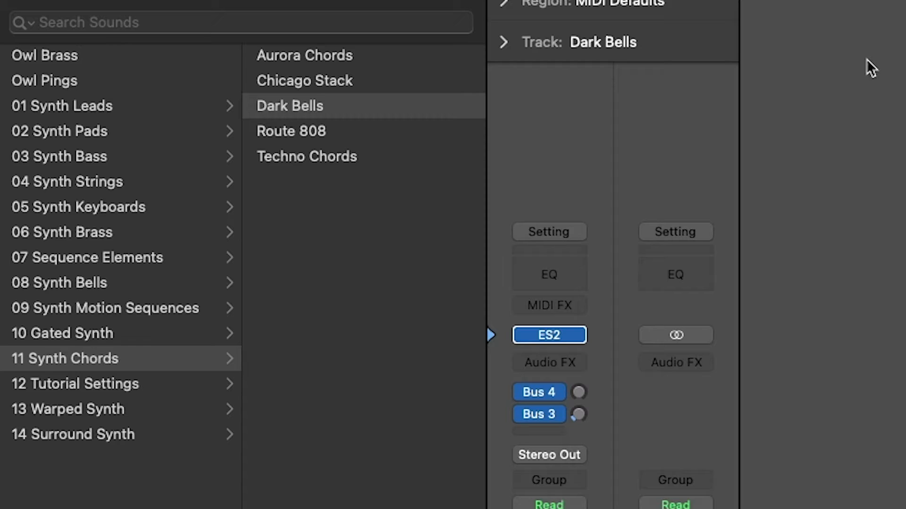
left_click(295, 133)
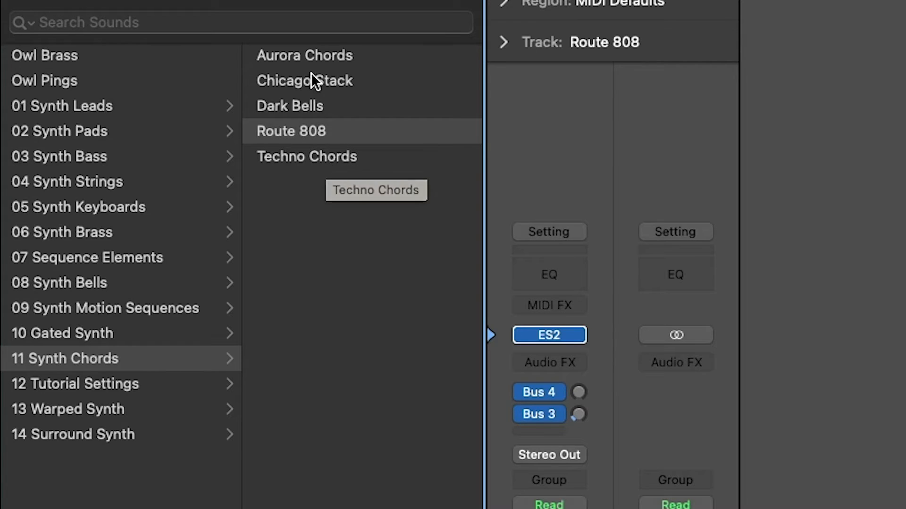
- Browse past 12 Tutorial Settings and audition the 13 Warped Synth presets Escalator and Sonar
left_click(136, 384)
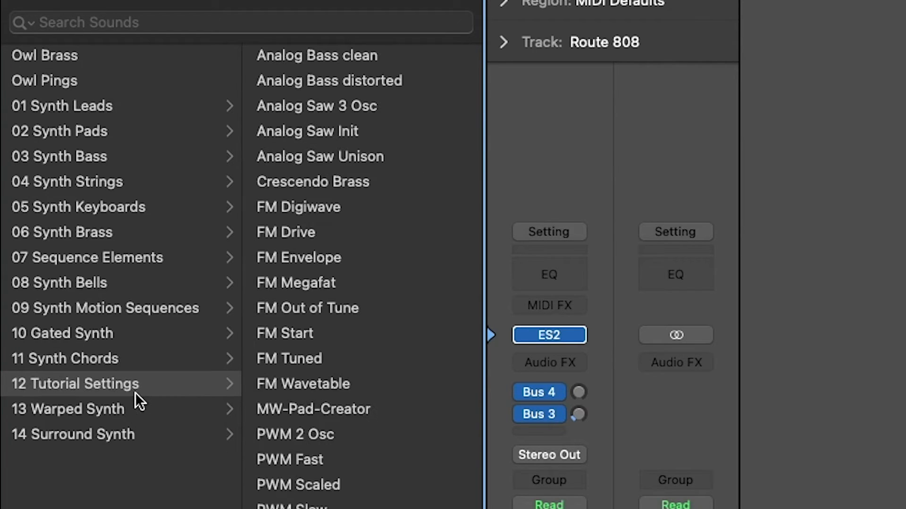
left_click(136, 407)
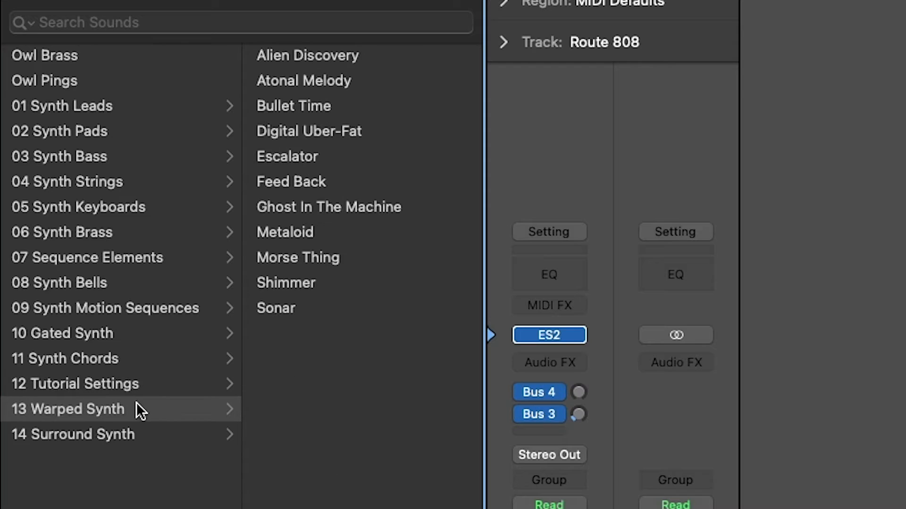
left_click(299, 157)
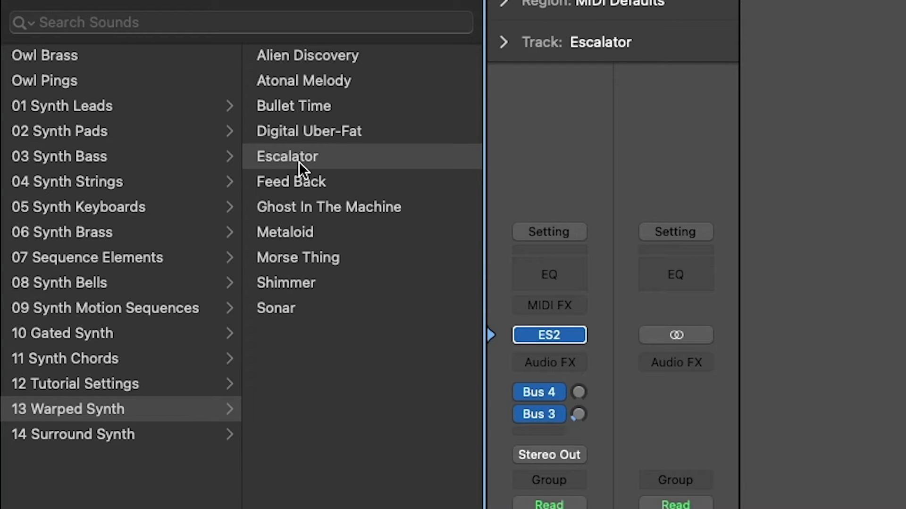
left_click(297, 309)
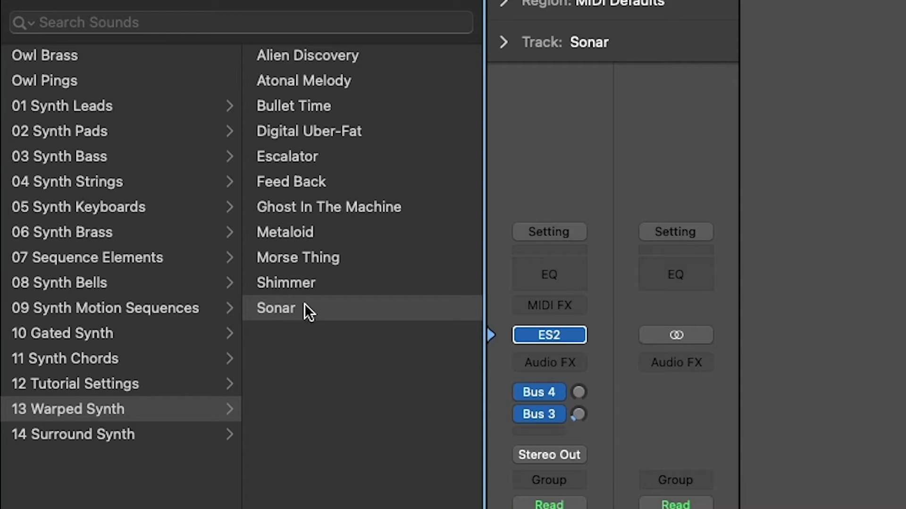
- Browse the 14 Surround Synth and 10 Gated Synth categories and audition the 02 Synth Pads presets Massive Spacer and Hypersweep
left_click(157, 433)
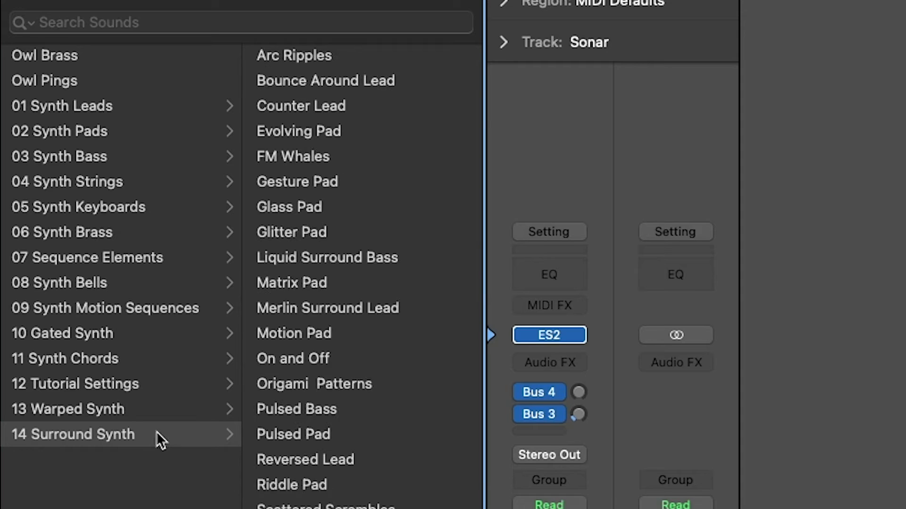
left_click(130, 331)
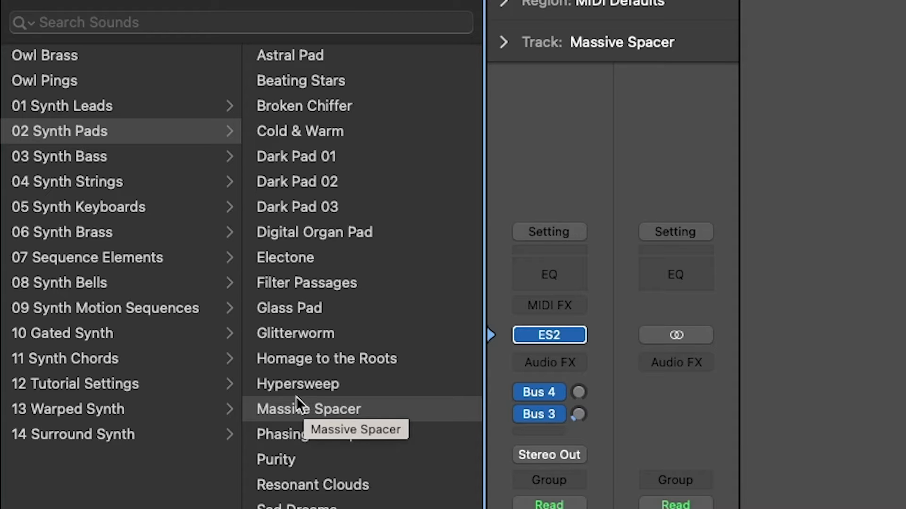
left_click(297, 382)
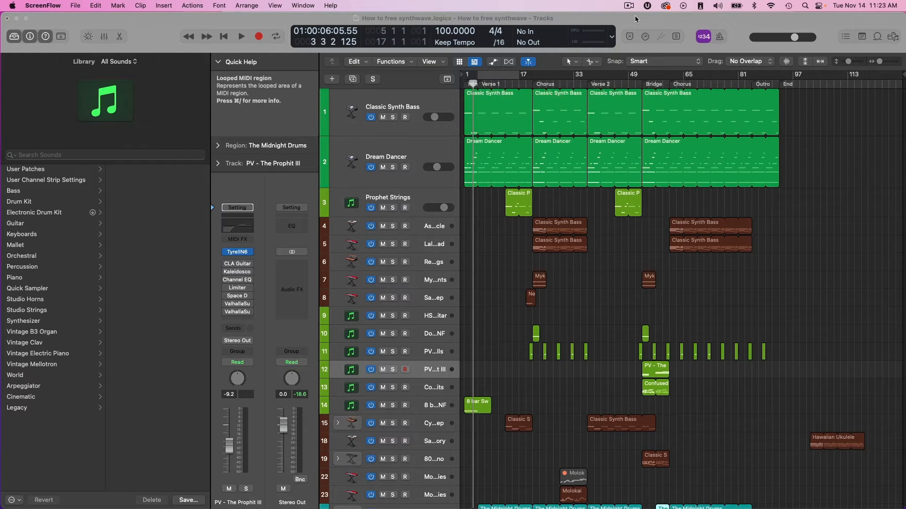
- Show the notes of the first Classic Synth Bass region in the Piano Roll and select the Classic Synth Bass track
left_click(468, 94)
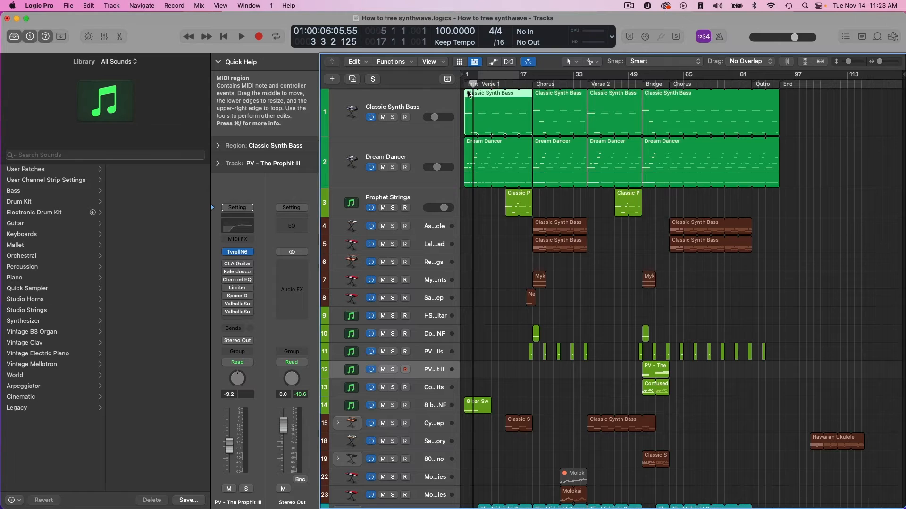
double_click(468, 94)
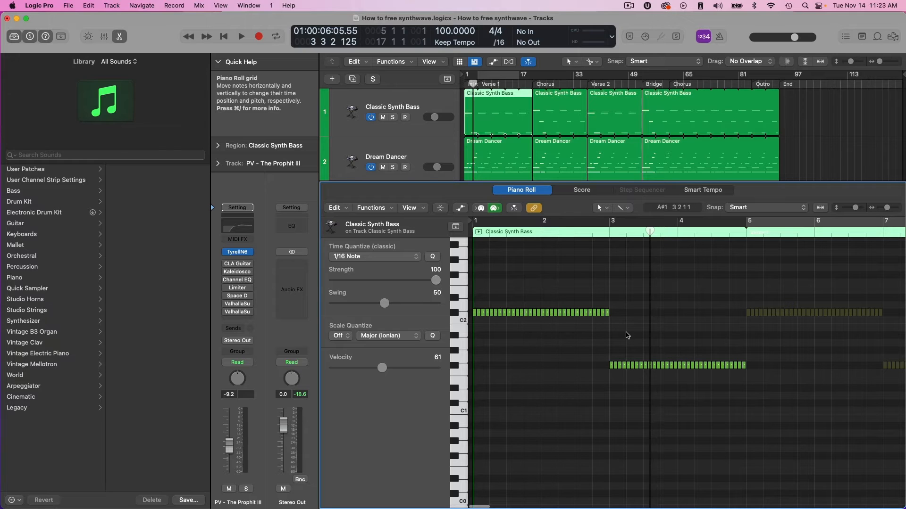
scroll(630, 334, "up", 2)
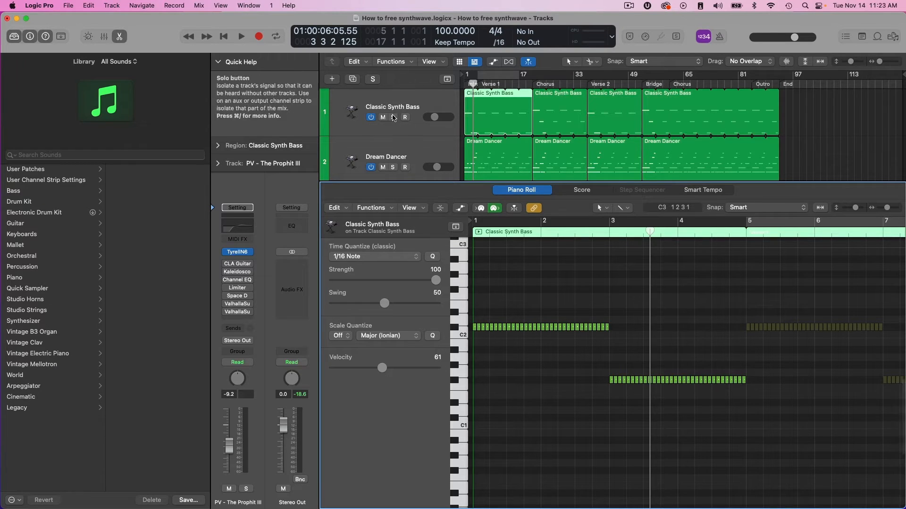
left_click(389, 98)
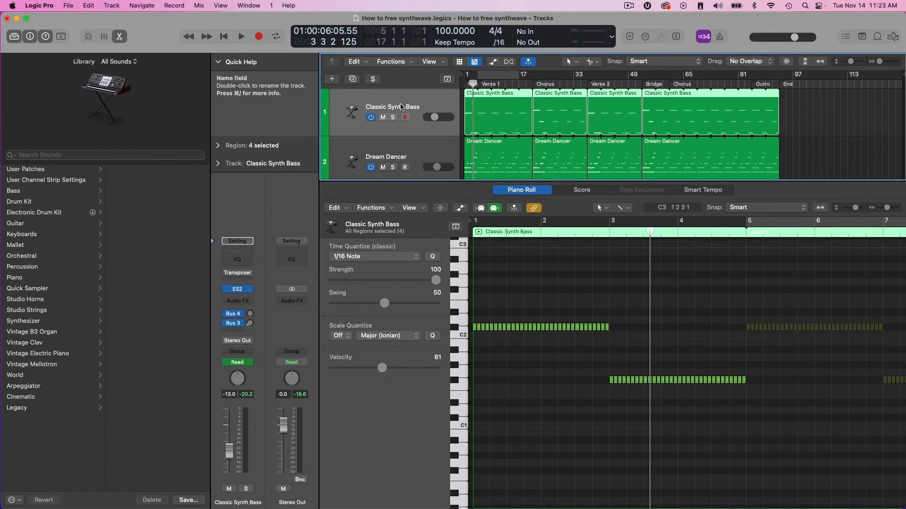
scroll(411, 111, "down", 1)
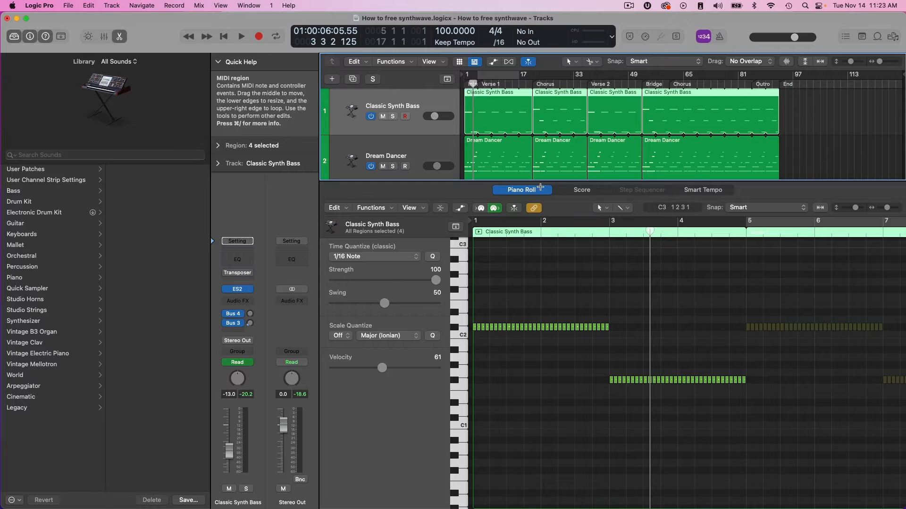
- Show the notes of the Chorus region on the Classic Synth Bass track in the Piano Roll
double_click(539, 91)
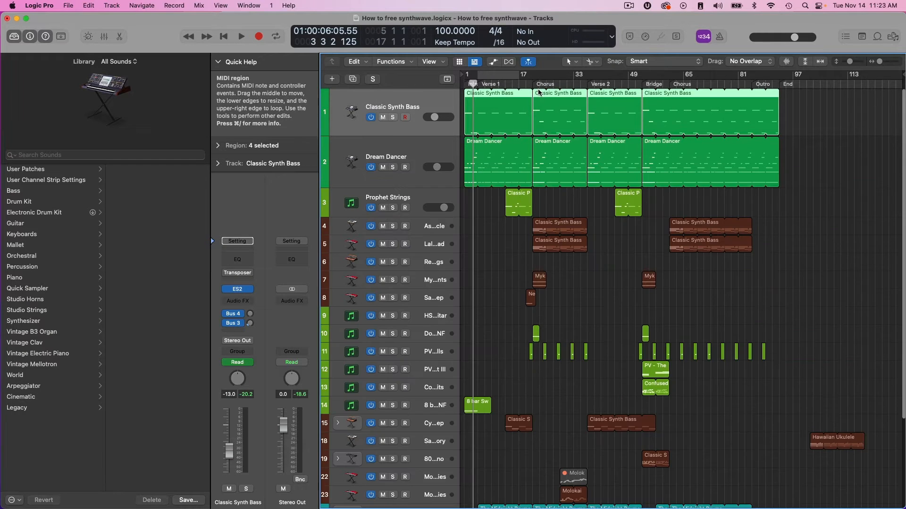
double_click(539, 92)
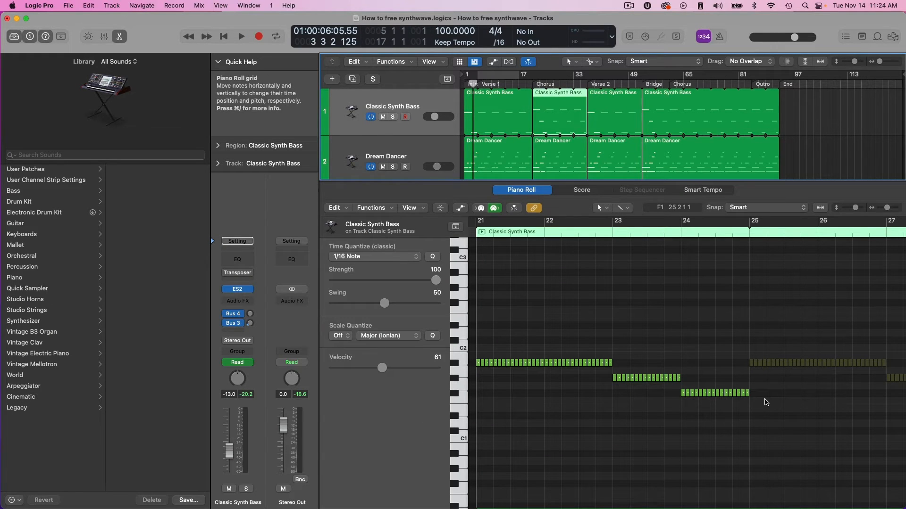
- Play the Classic Synth Bass track soloed from the start of the project, and again from just before the Chorus
left_click_drag(466, 83, 463, 83)
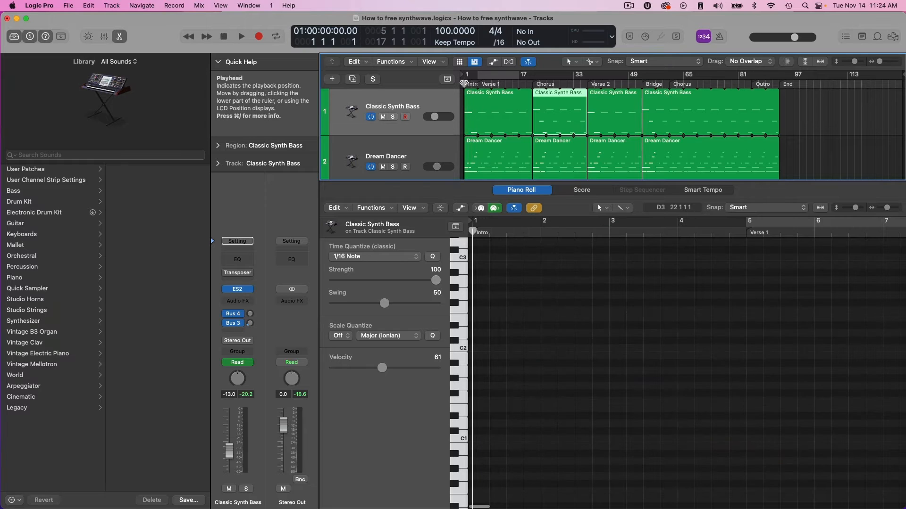
key("space")
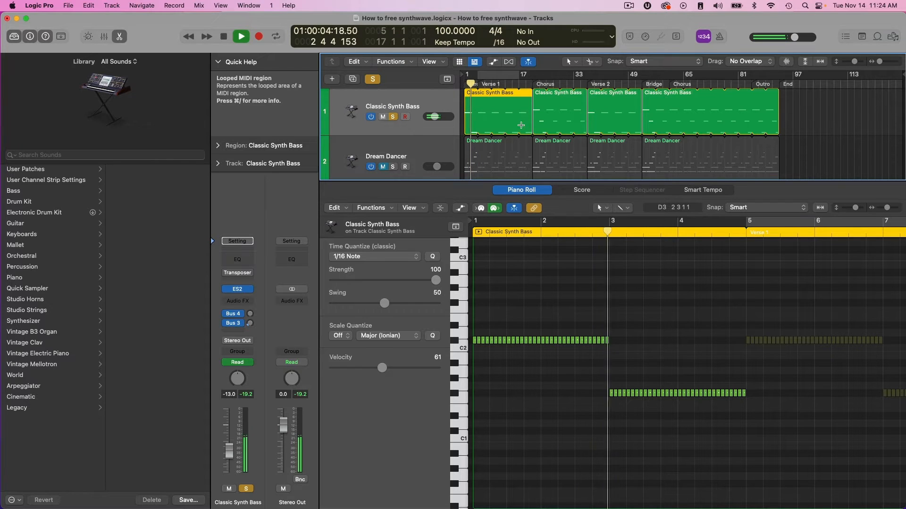
key("space")
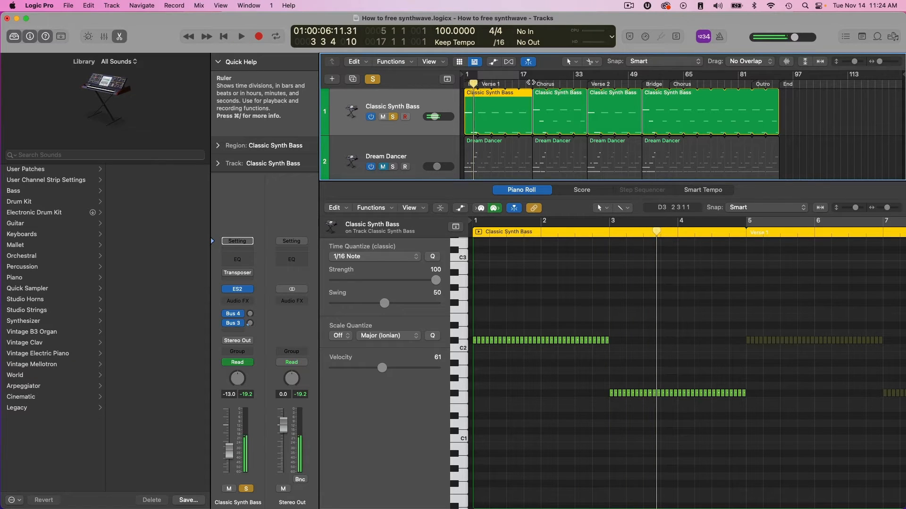
left_click(530, 83)
key("space")
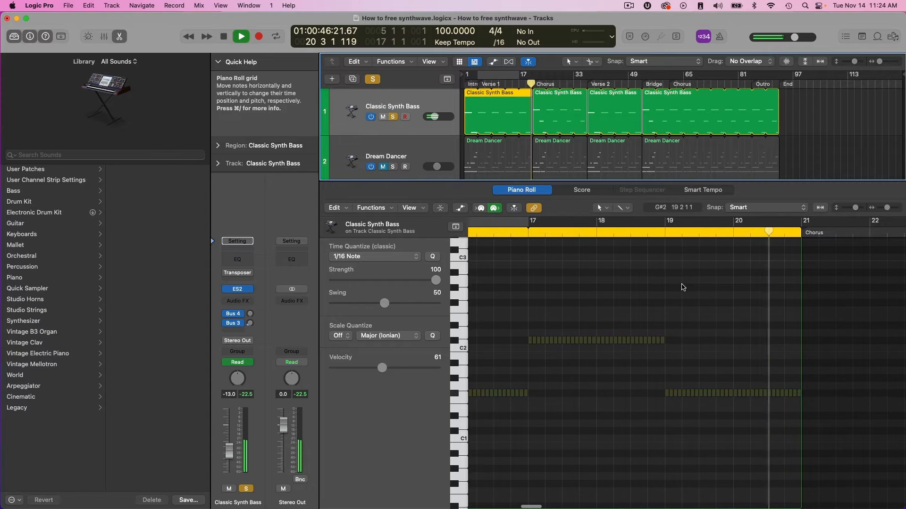
- Show the Classic Synth Bass track's Filter 2 cutoff automation in an enlarged Tracks area while the Chorus region plays
left_click(541, 97)
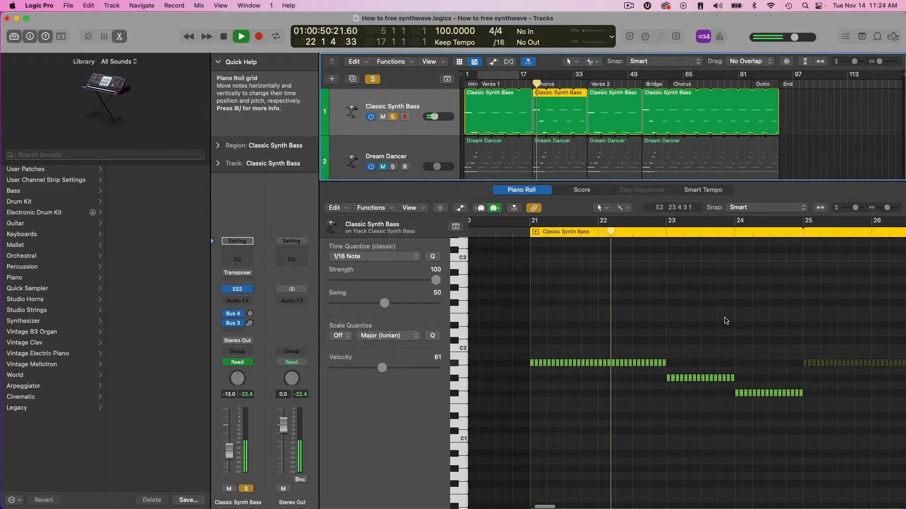
key("a")
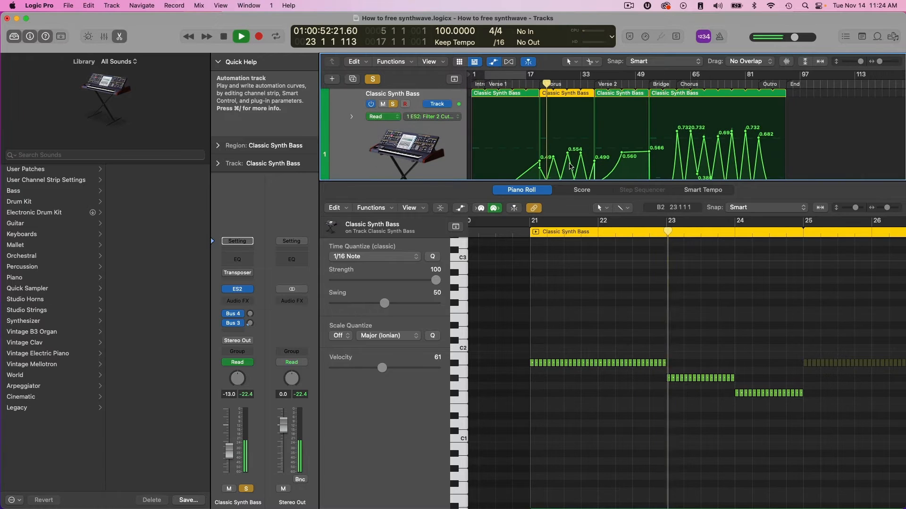
scroll(570, 166, "down", 3)
left_click_drag(585, 182, 585, 251)
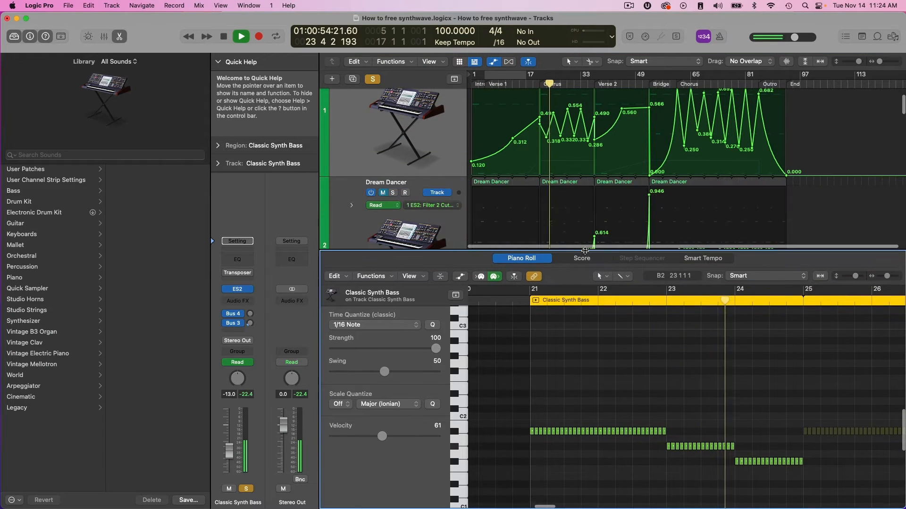
scroll(576, 197, "up", 3)
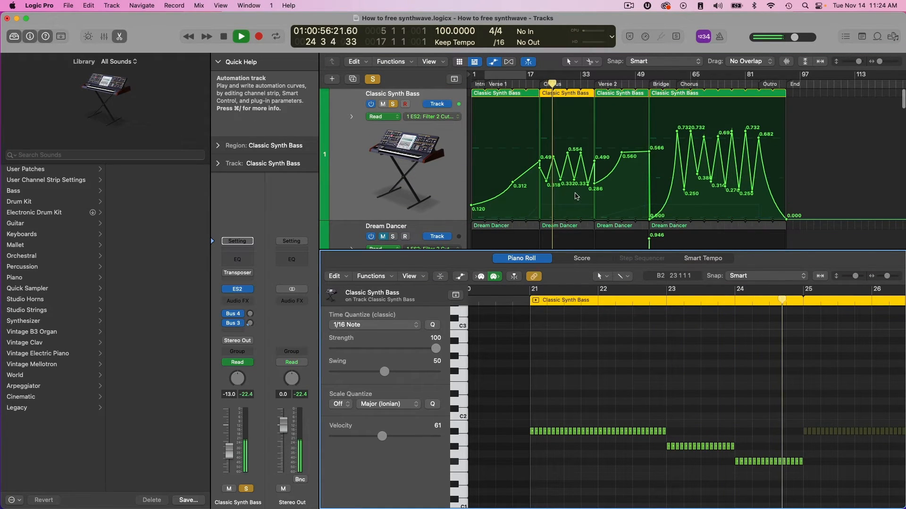
key("space")
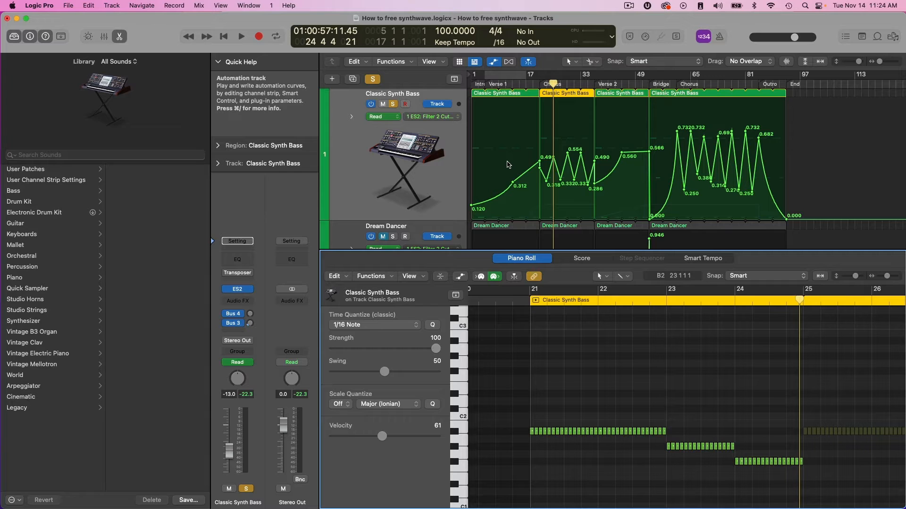
- Audition the soloed Classic Synth Bass from Verse 2, from the middle of Verse 2 and from the Bridge
left_click(595, 84)
key("space")
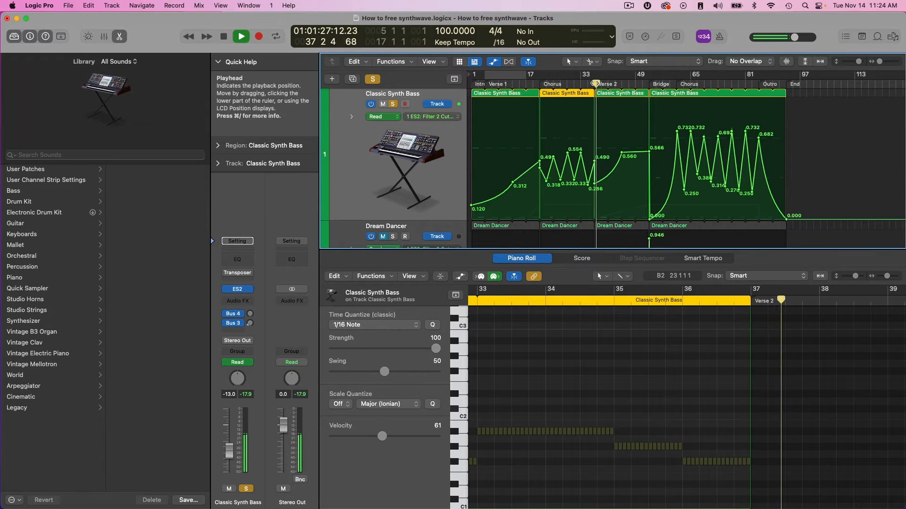
left_click(477, 84)
left_click(626, 83)
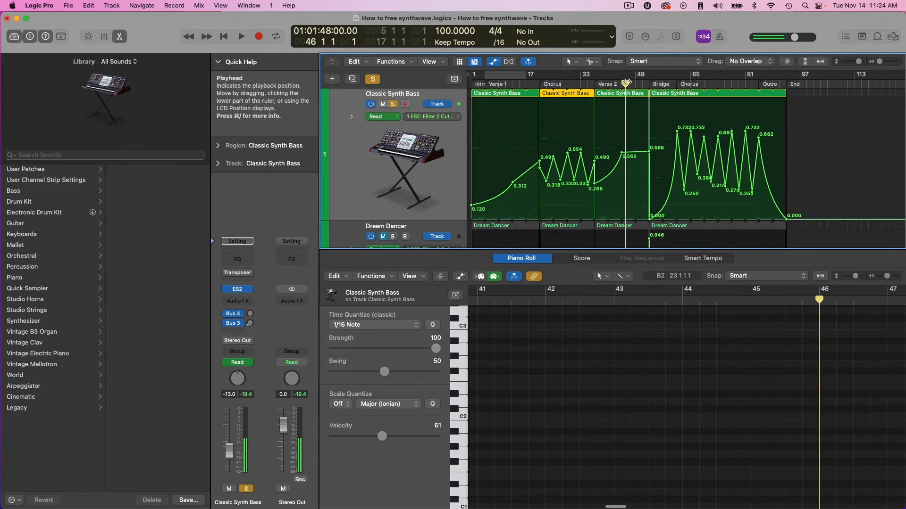
left_click(664, 83)
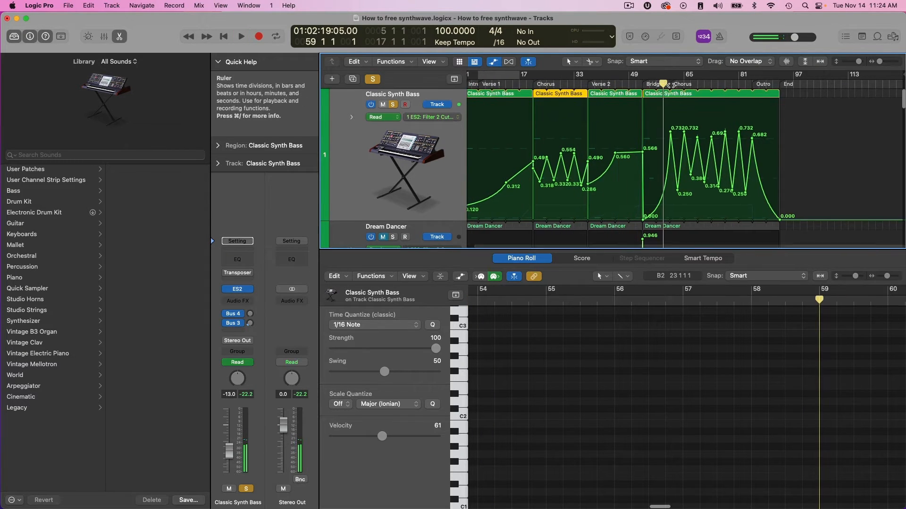
- While playing into the second Chorus, raise the last three Filter 2 cutoff automation peaks on Classic Synth Bass to 0.740, 0.750 and 0.762
left_click(677, 83)
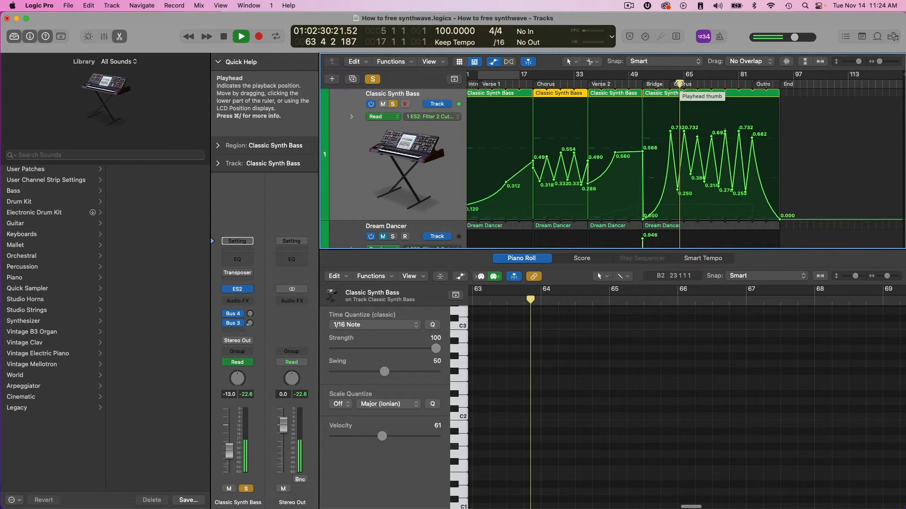
mouse_move(715, 121)
left_mouse_down()
mouse_move(692, 135)
mouse_move(752, 134)
mouse_move(752, 124)
mouse_move(725, 129)
left_mouse_up()
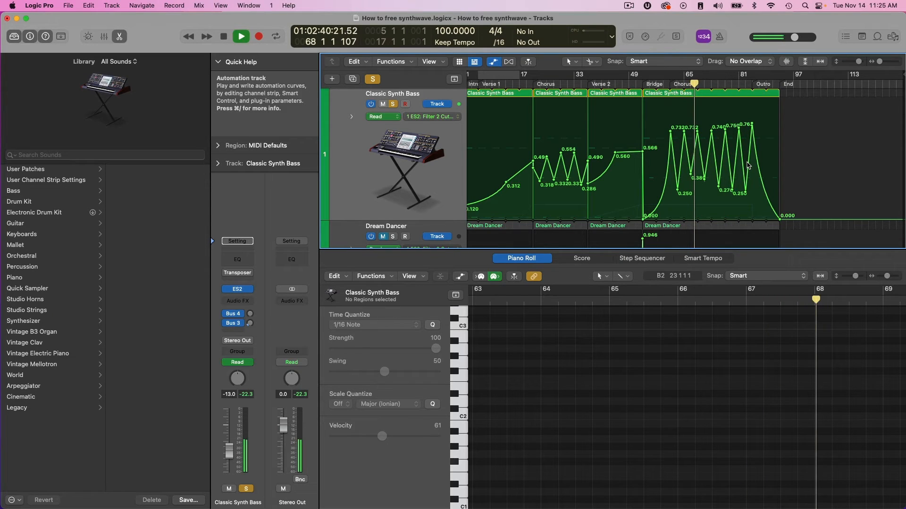
key("space")
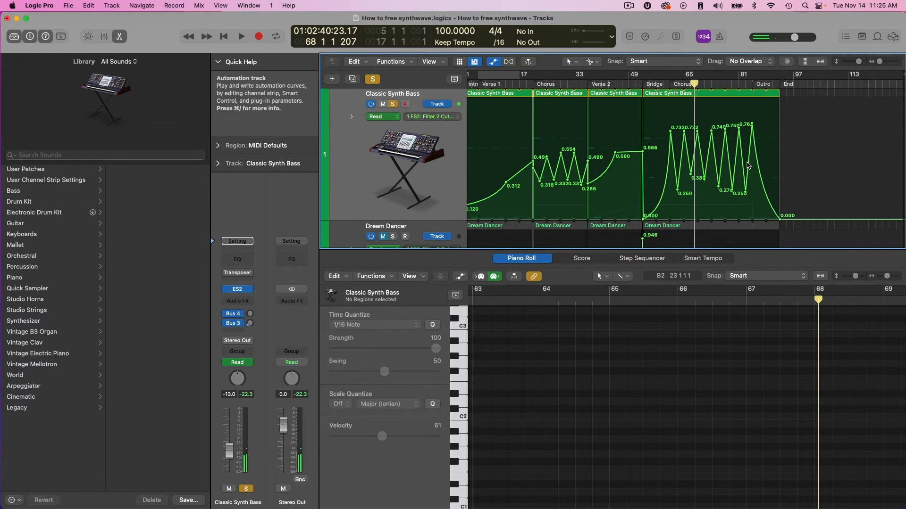
- Close the Piano Roll and hide the track automation to bring back the full arrangement
left_click(599, 251)
key("p")
key("a")
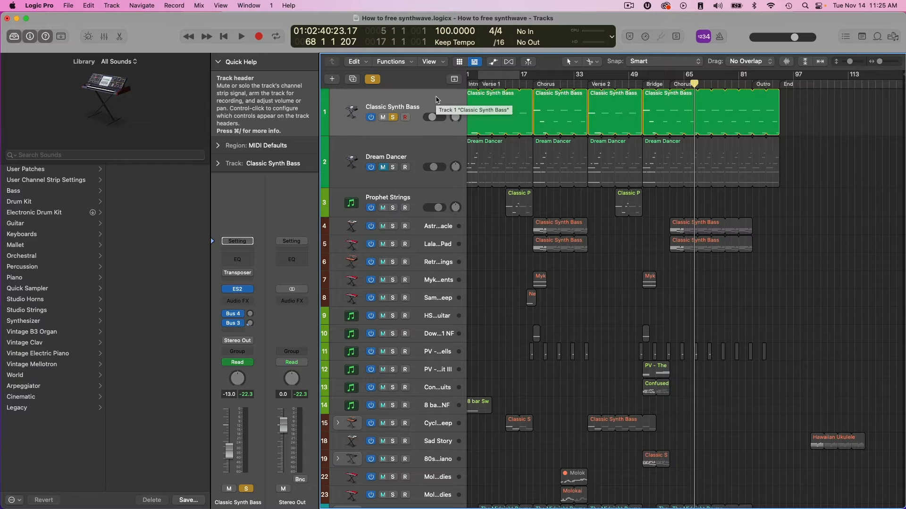
scroll(425, 127, "left", 1)
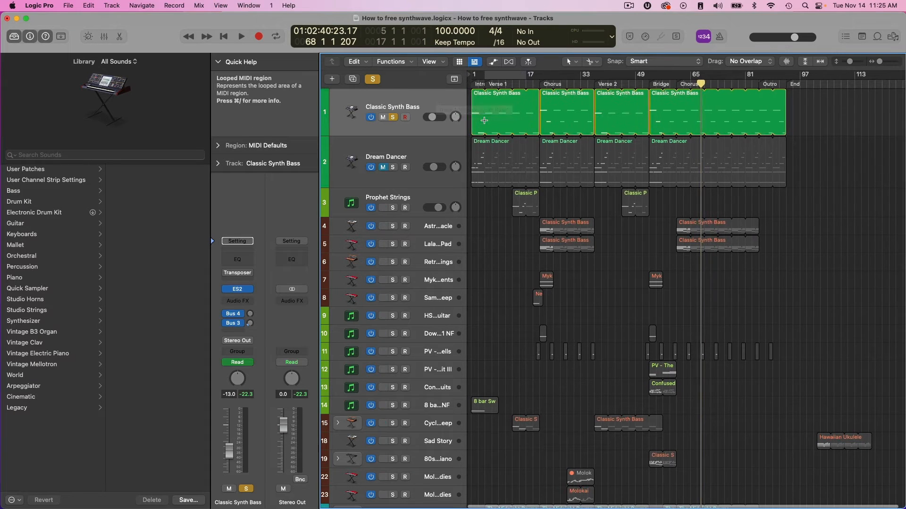
- Select and solo the Dream Dancer track instead of Classic Synth Bass, and show its notes in the Piano Roll
left_click(399, 151)
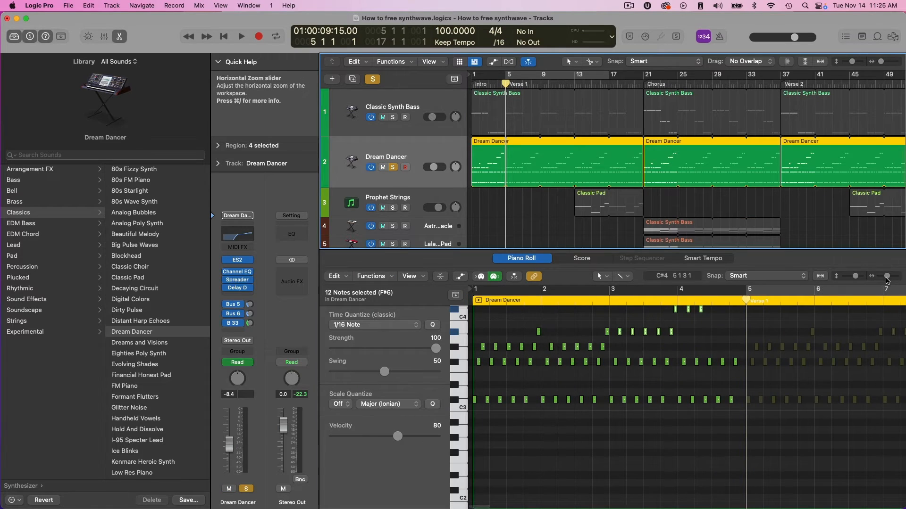
left_click_drag(887, 277, 885, 277)
scroll(531, 341, "up", 2)
- Examine the Filter 2 cutoff automation across the Dream Dancer track, and hide it again
scroll(530, 340, "up", 3)
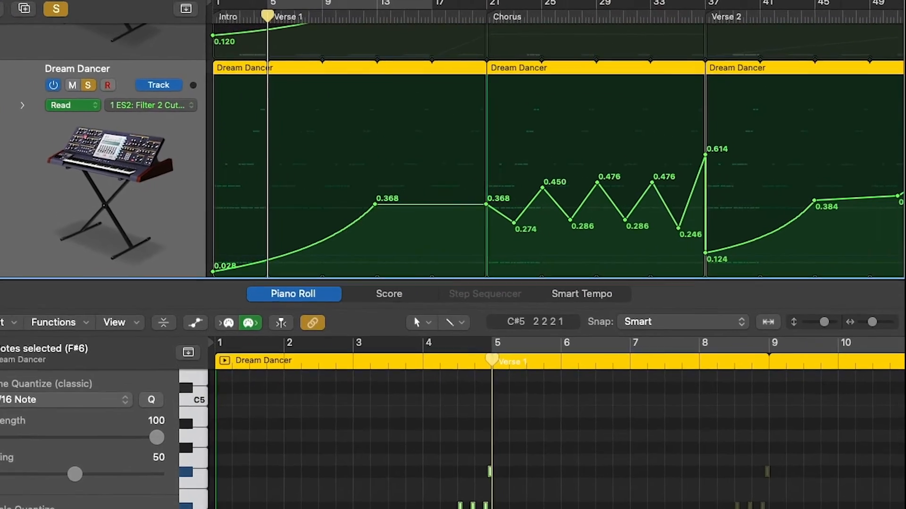
scroll(236, 156, "down", 5)
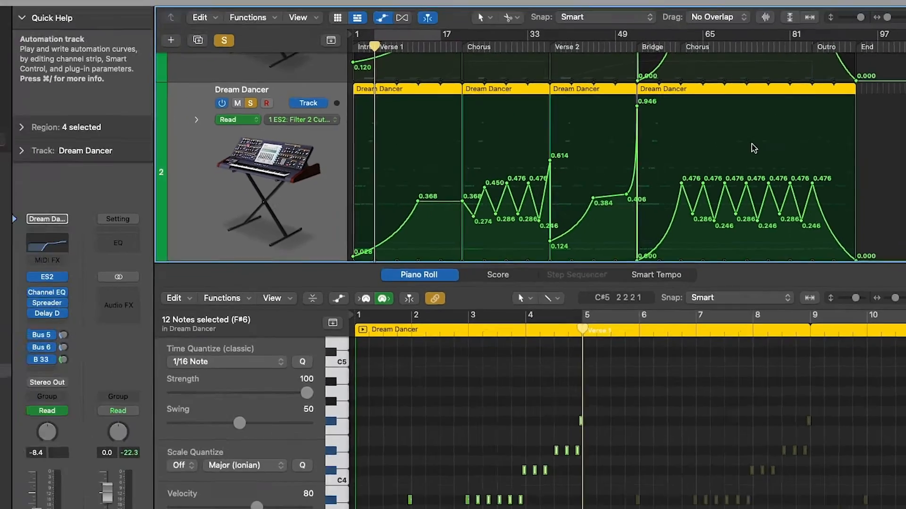
key("a")
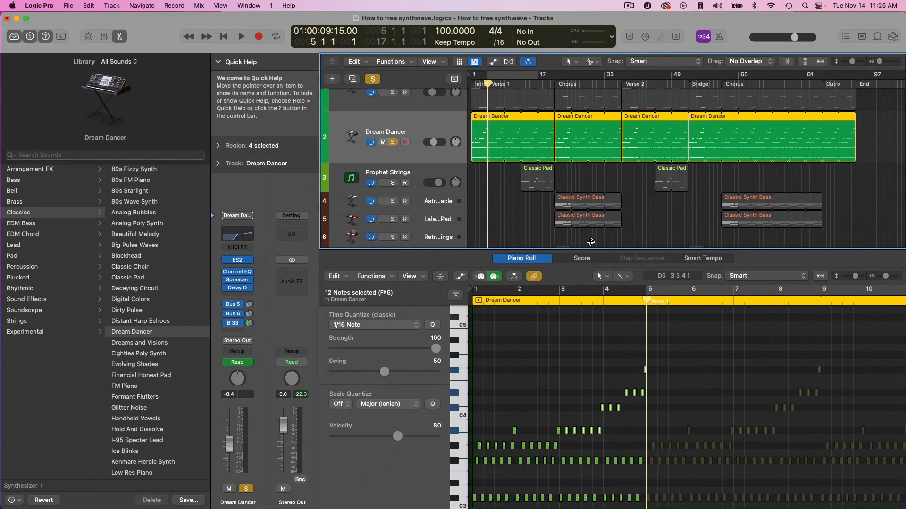
- Enlarge the Piano Roll and select the lower chord notes, then the rising melody notes in the first Dream Dancer region
left_click_drag(590, 242, 590, 142)
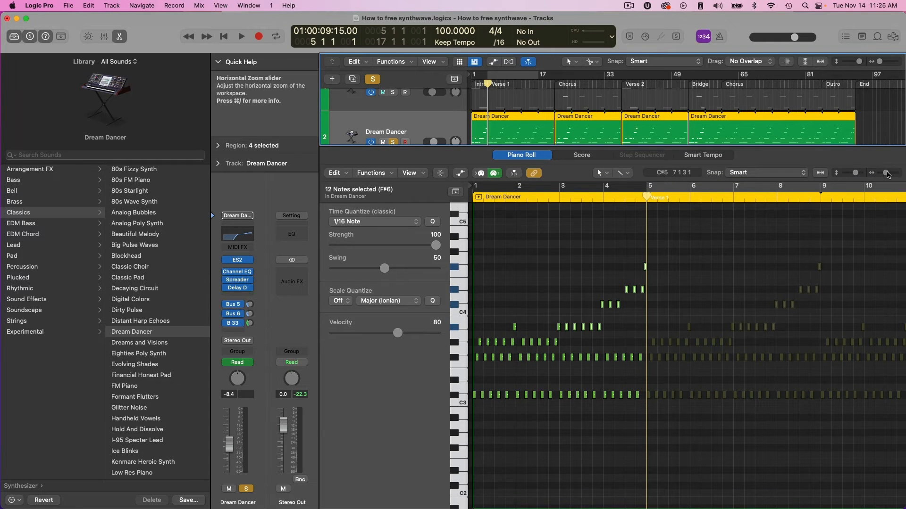
left_click_drag(887, 173, 888, 173)
scroll(713, 276, "left", 4)
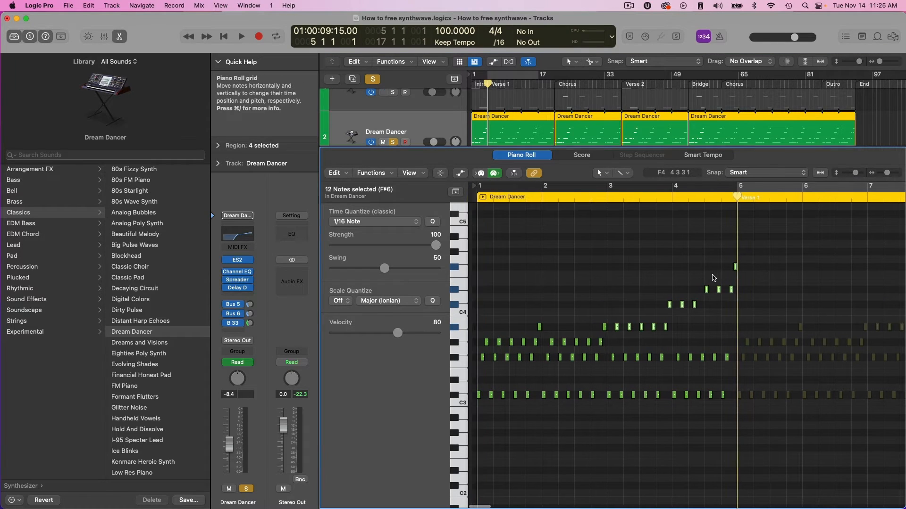
scroll(714, 277, "right", 1)
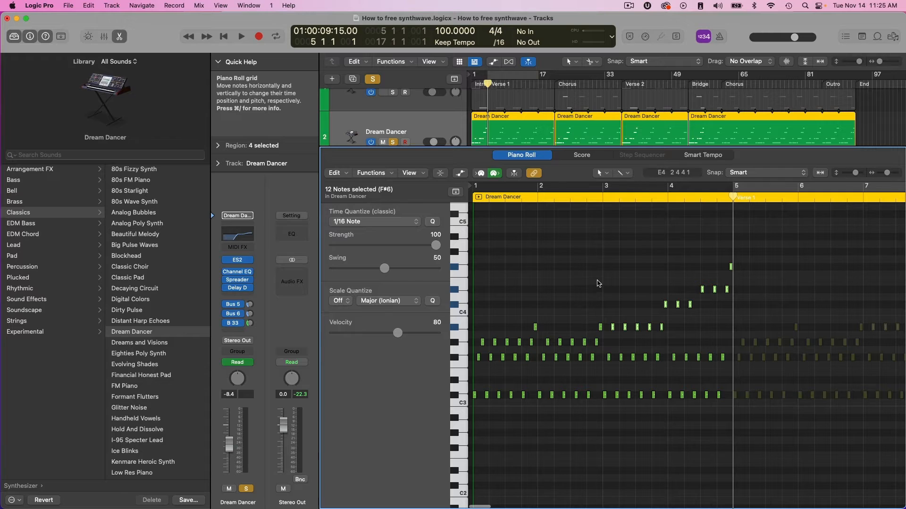
left_click_drag(597, 283, 449, 442)
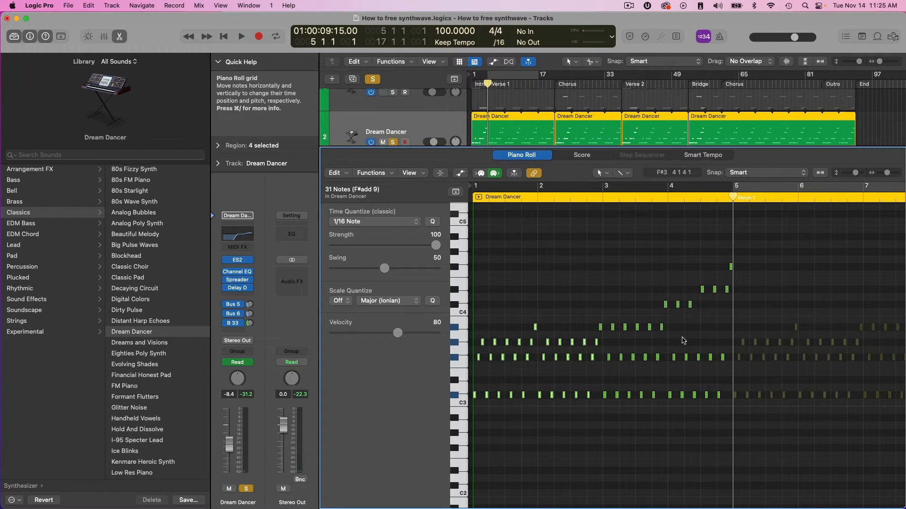
left_click_drag(750, 241, 610, 341)
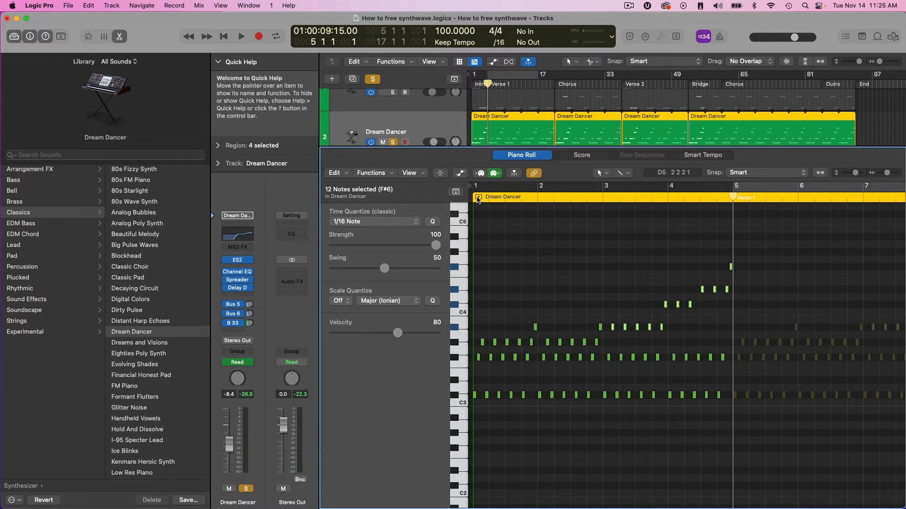
- Play the soloed Dream Dancer track into the first Chorus and follow its notes in the Piano Roll up to bar 25
left_click(477, 198)
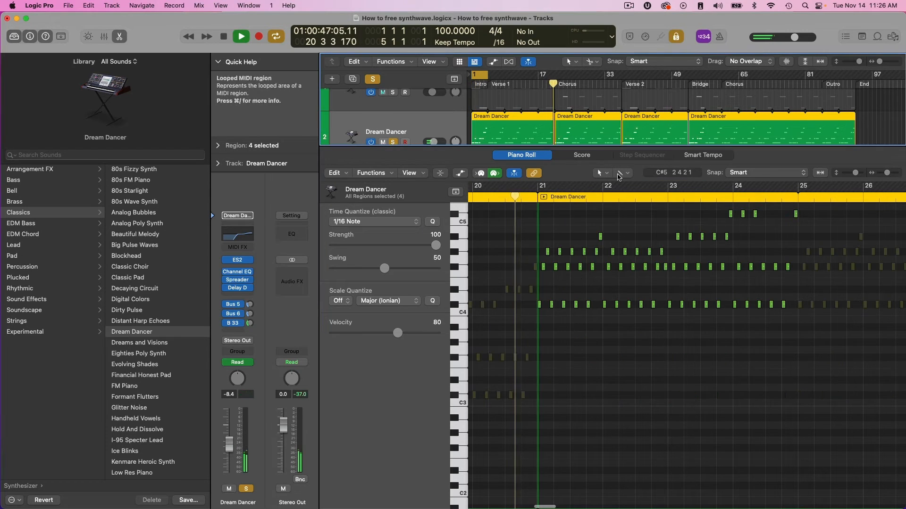
scroll(654, 378, "up", 5)
scroll(654, 378, "left", 5)
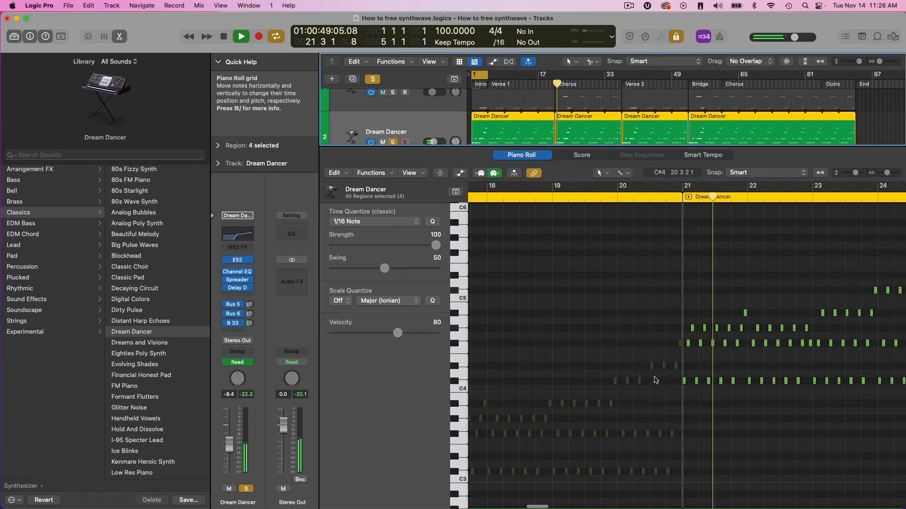
scroll(654, 380, "down", 2)
scroll(708, 368, "right", 4)
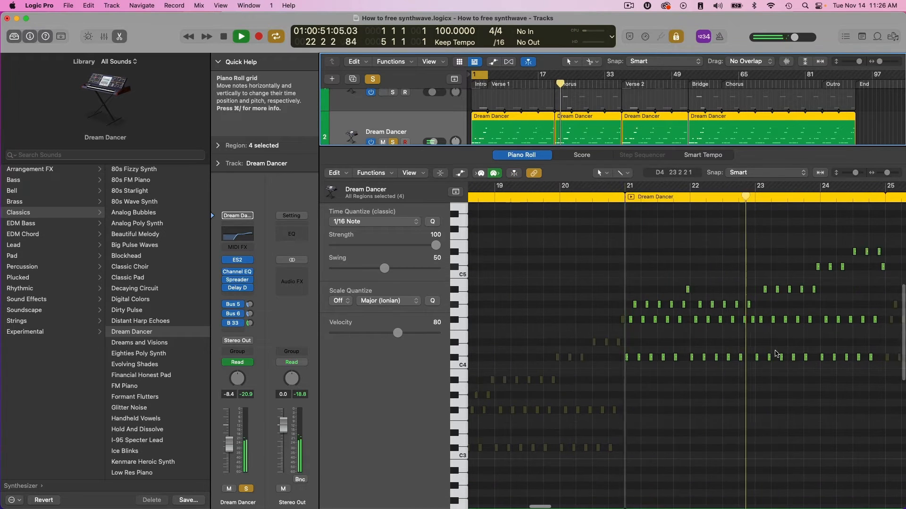
scroll(775, 353, "right", 3)
scroll(774, 353, "right", 1)
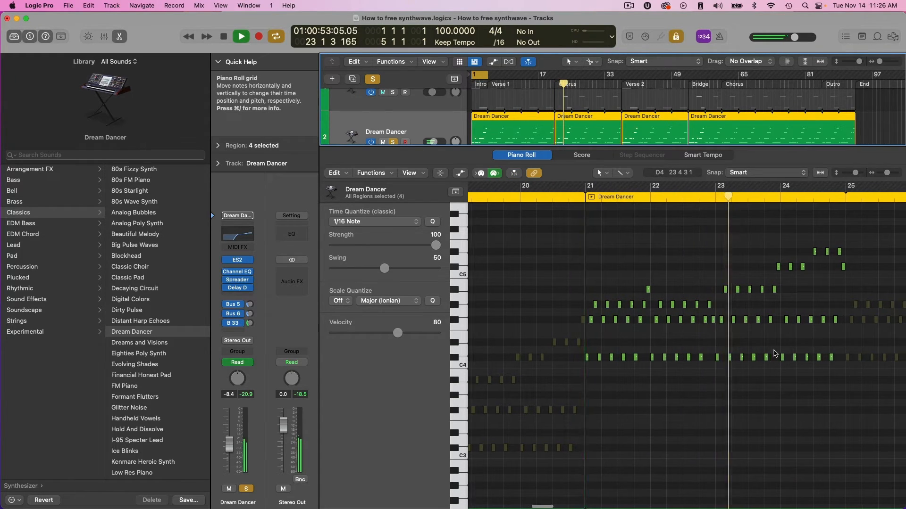
scroll(775, 353, "right", 3)
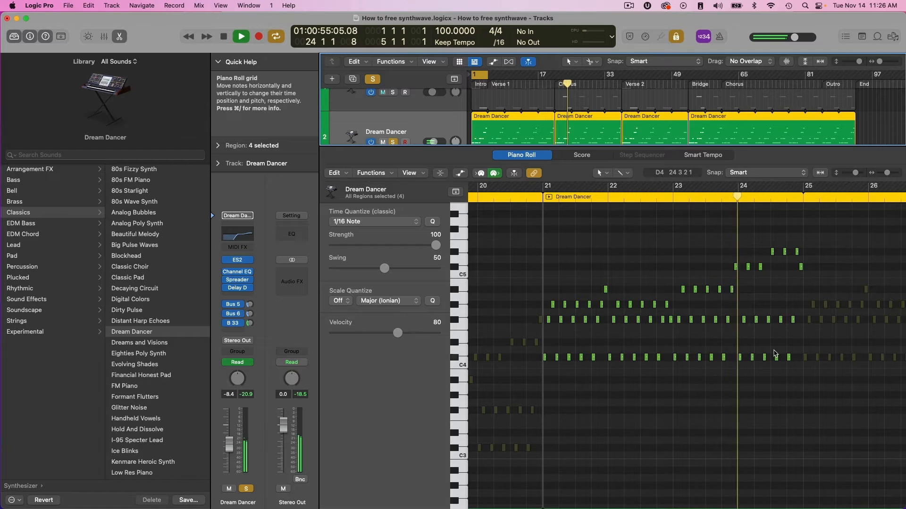
scroll(775, 353, "right", 4)
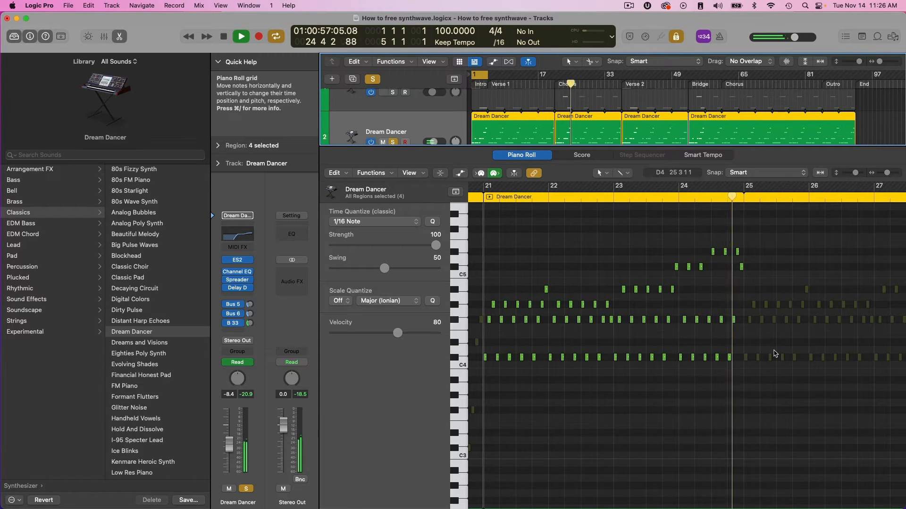
key("space")
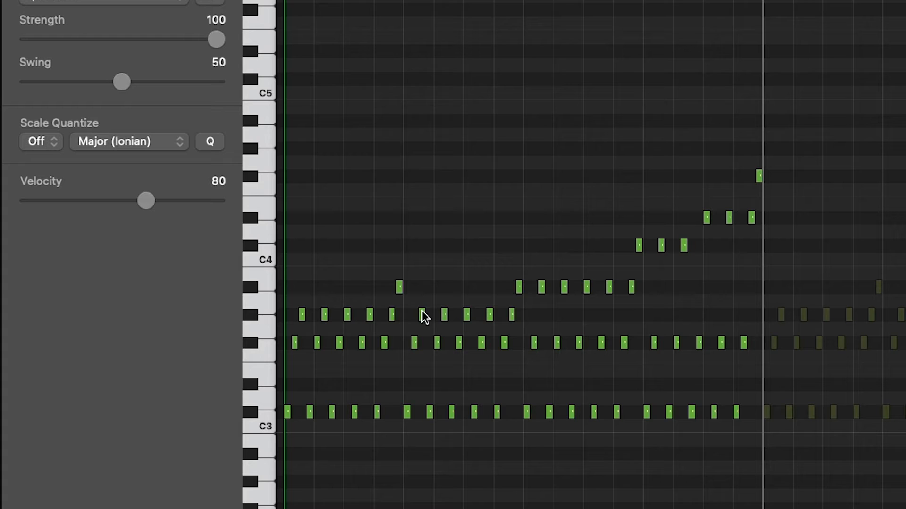
- Audition individual melody notes in the first Dream Dancer region, and in its Chorus region for comparison
left_click(399, 287)
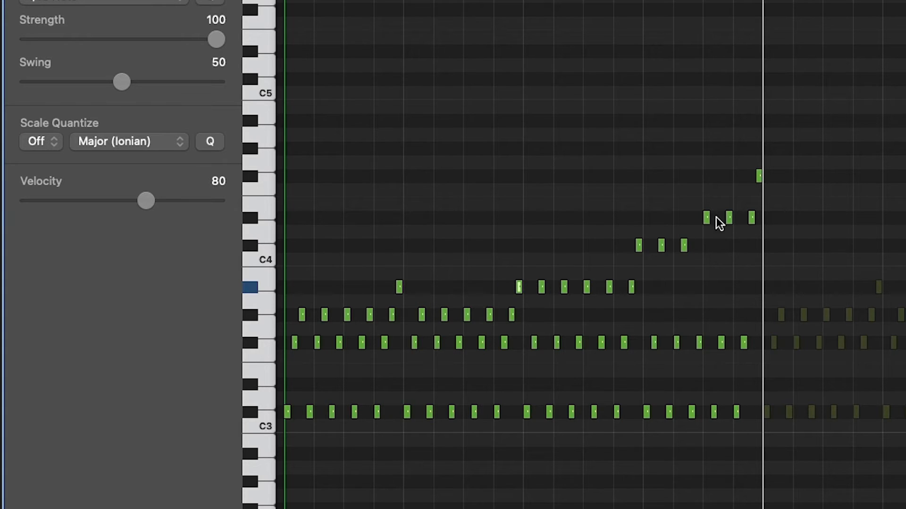
left_click(781, 174)
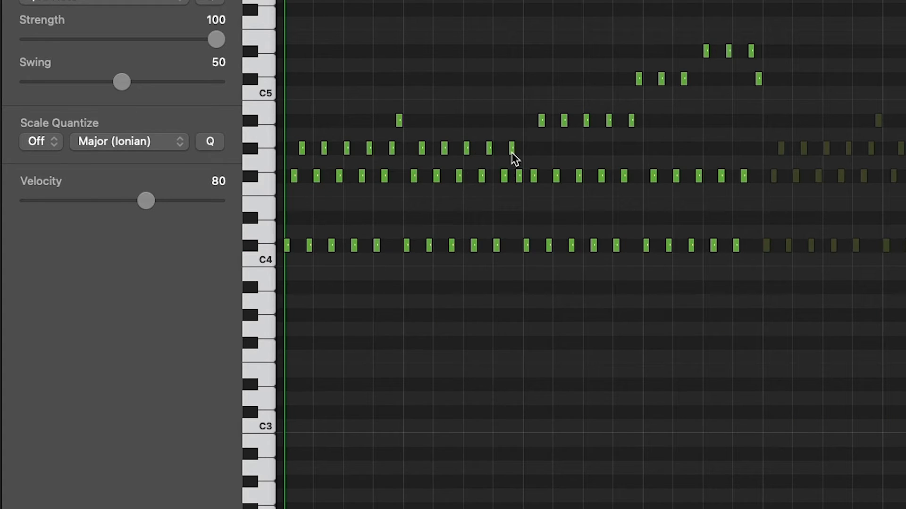
left_click(399, 120)
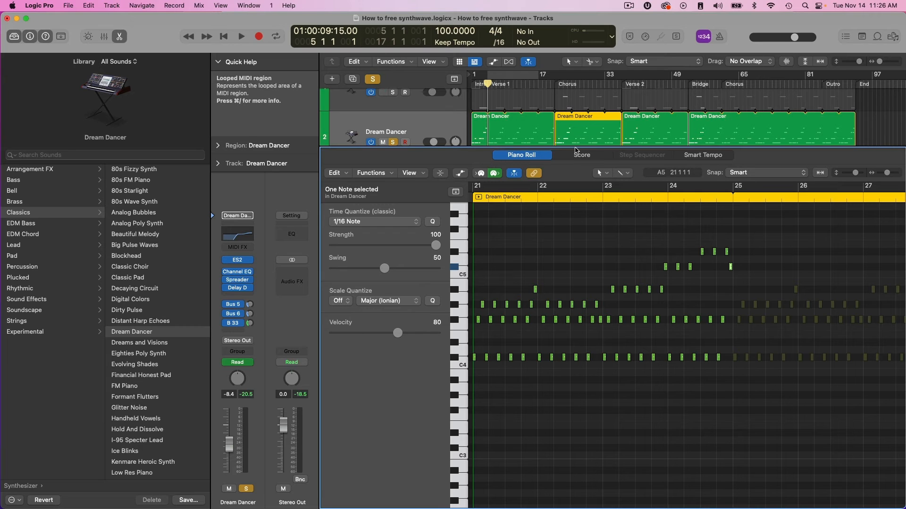
- Close the Piano Roll, and select and solo the Prophet Strings track
key("e")
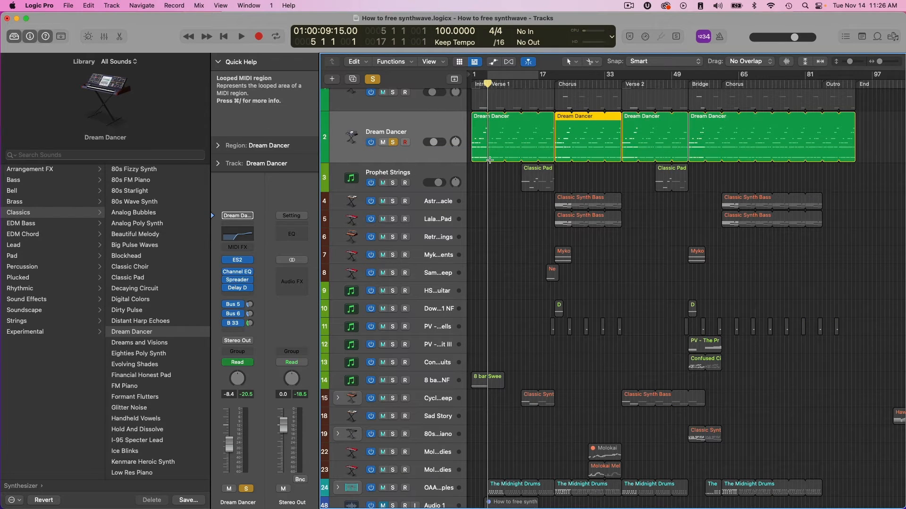
left_click(406, 175)
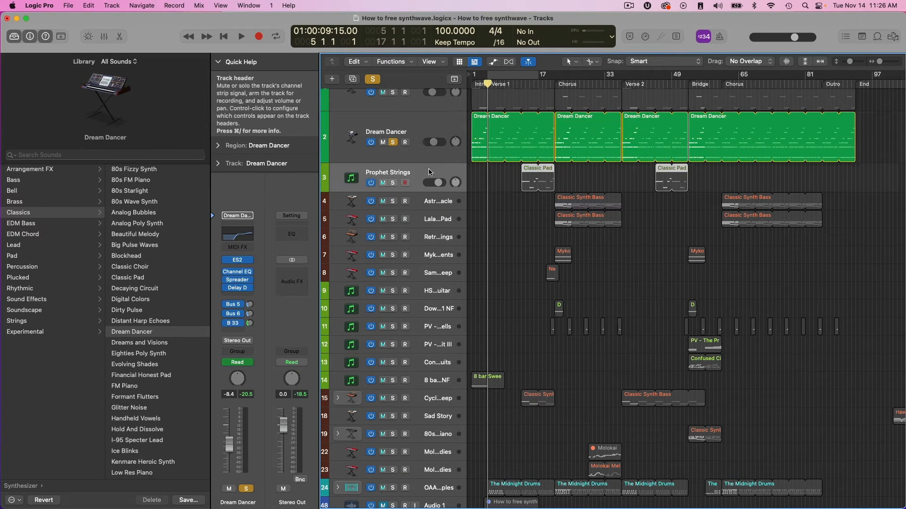
left_click(393, 182)
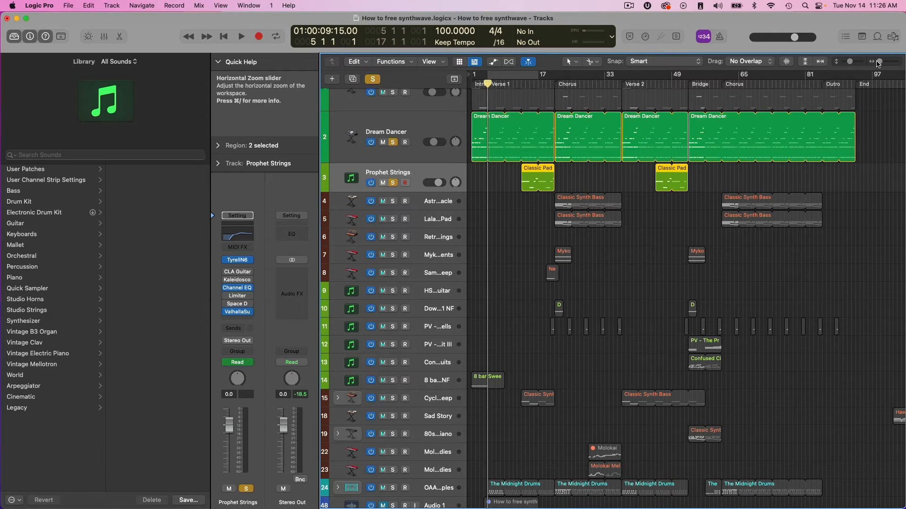
- Zoom in on the Classic Pad region around bar 13 and view the Prophet Strings track's TyrellN6 instrument settings
left_click_drag(879, 62, 882, 63)
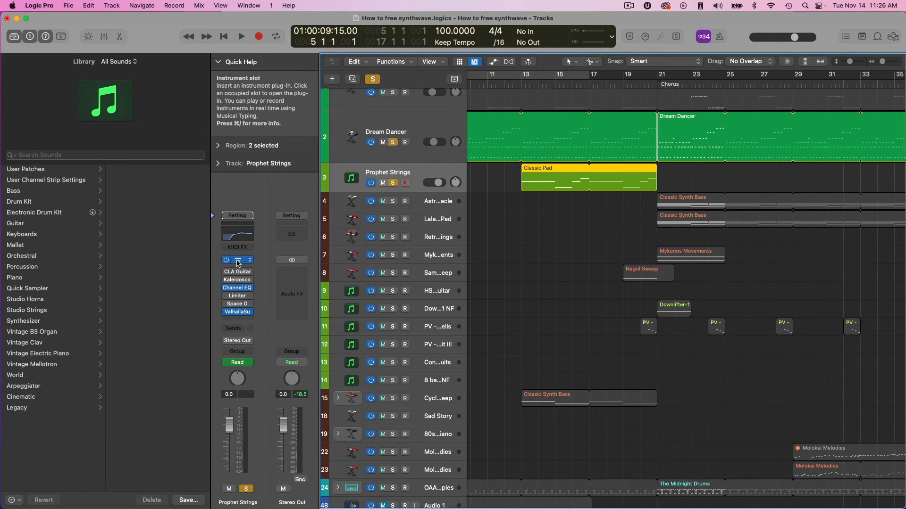
left_click(238, 262)
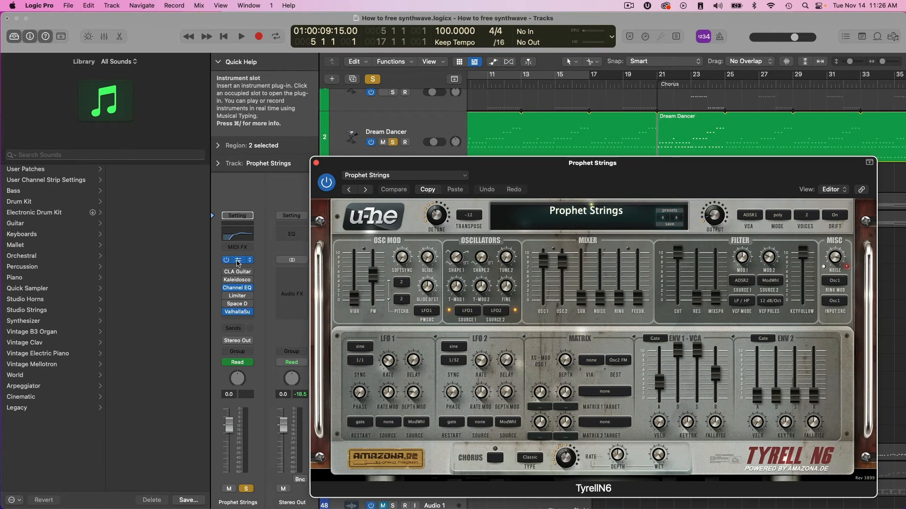
left_click(316, 163)
- Play the soloed Prophet Strings track from bar 13 and follow the Classic Pad region's notes in the Piano Roll
left_click(518, 81)
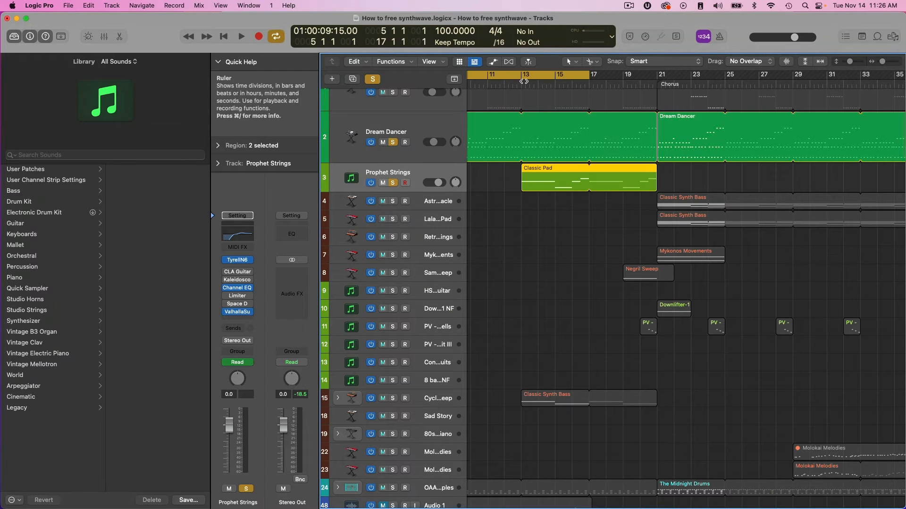
left_click(517, 78)
key("space")
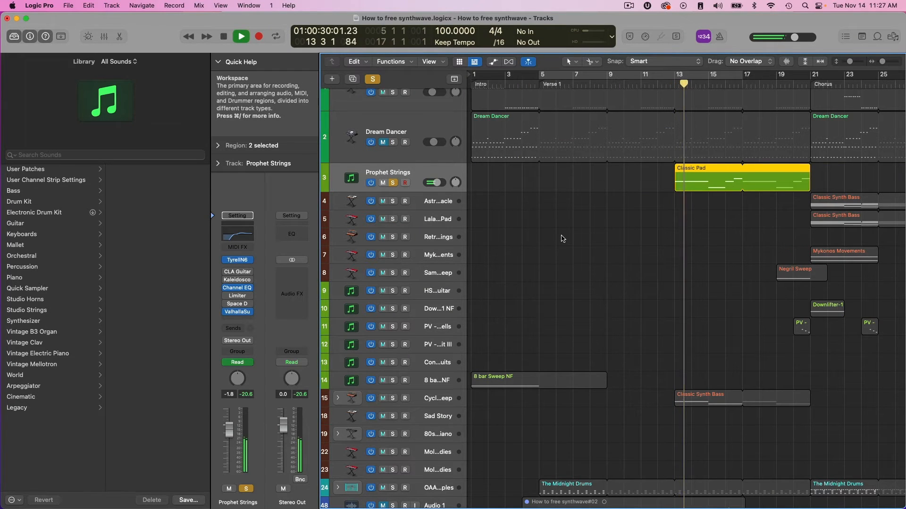
double_click(718, 177)
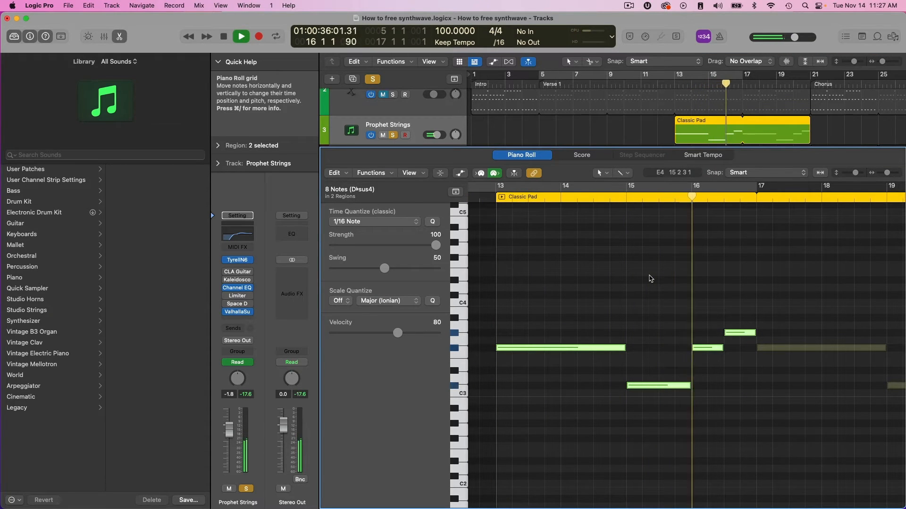
key("space")
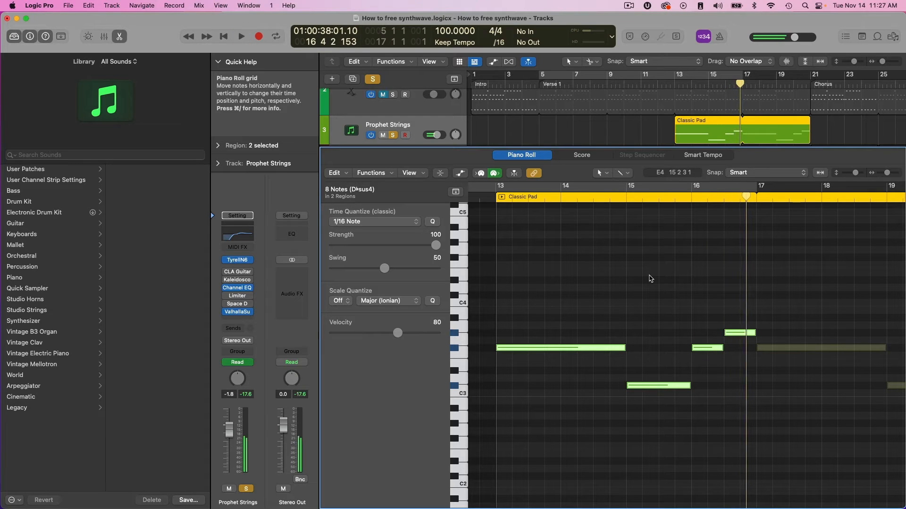
- Show the first Classic Synth Bass region's notes in the Piano Roll and enlarge the Tracks area above it
scroll(650, 278, "up", 3)
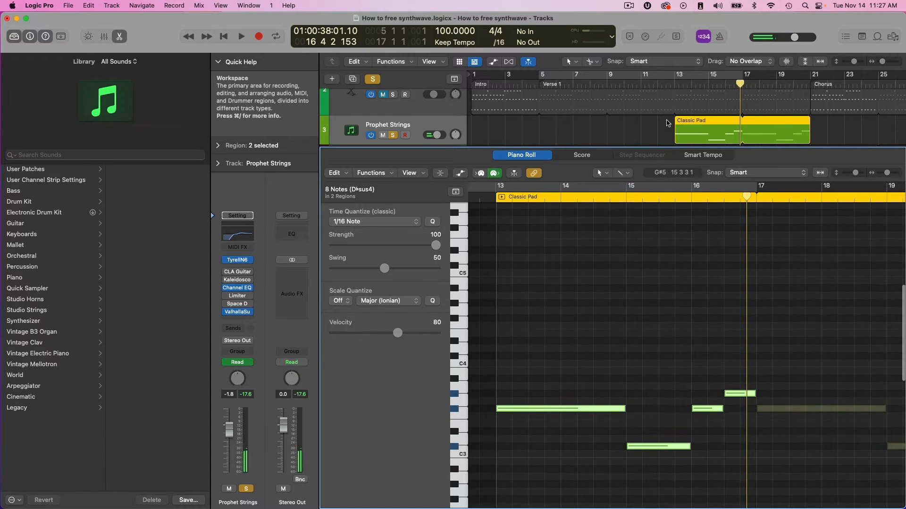
scroll(613, 118, "up", 2)
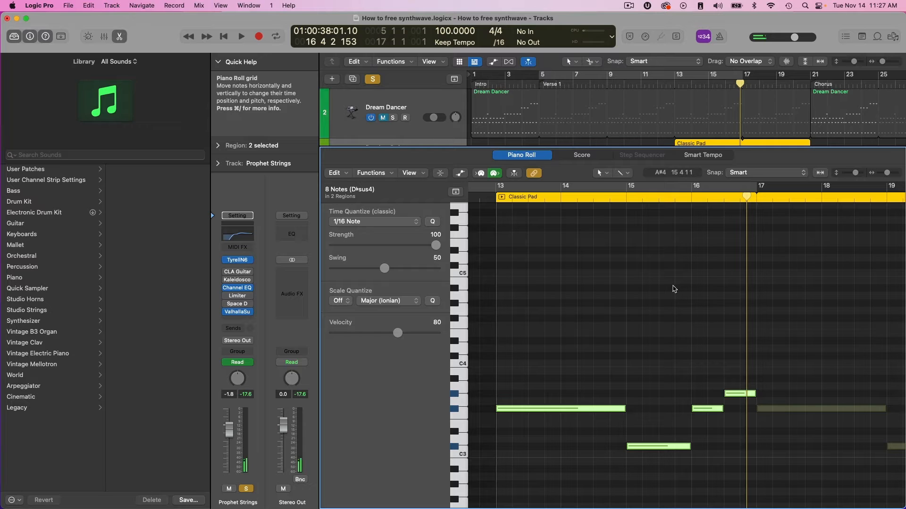
scroll(714, 102, "up", 3)
left_click(707, 99)
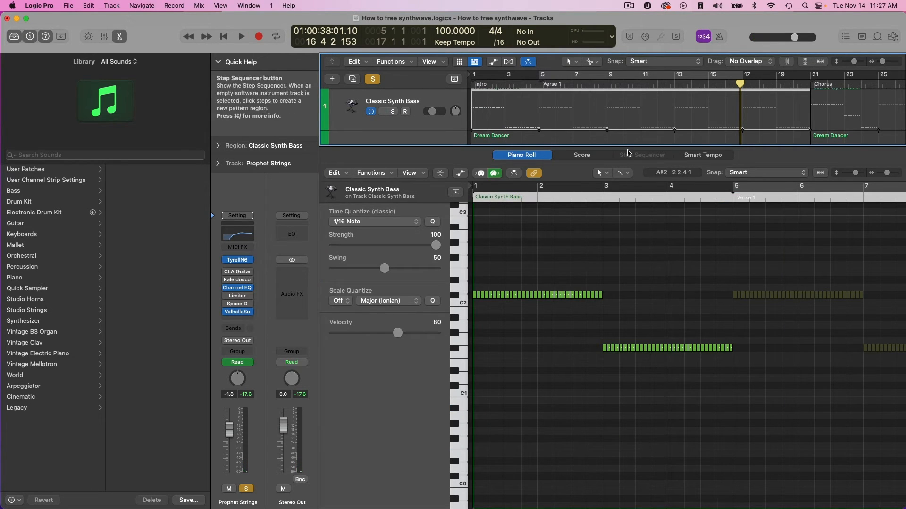
left_click_drag(627, 147, 628, 202)
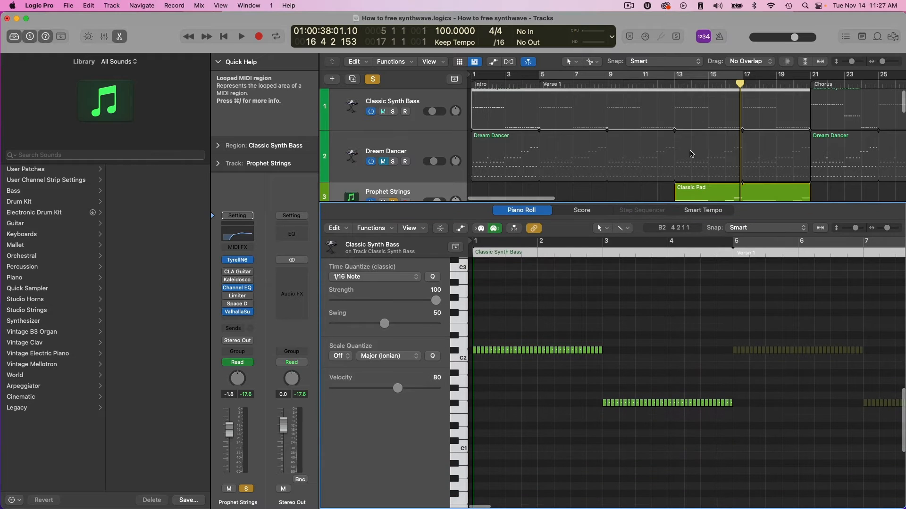
- Compare the Classic Pad region's last two notes with the rising melody notes in the first Dream Dancer region by selecting each group
left_click(707, 192)
left_click_drag(795, 328, 769, 406)
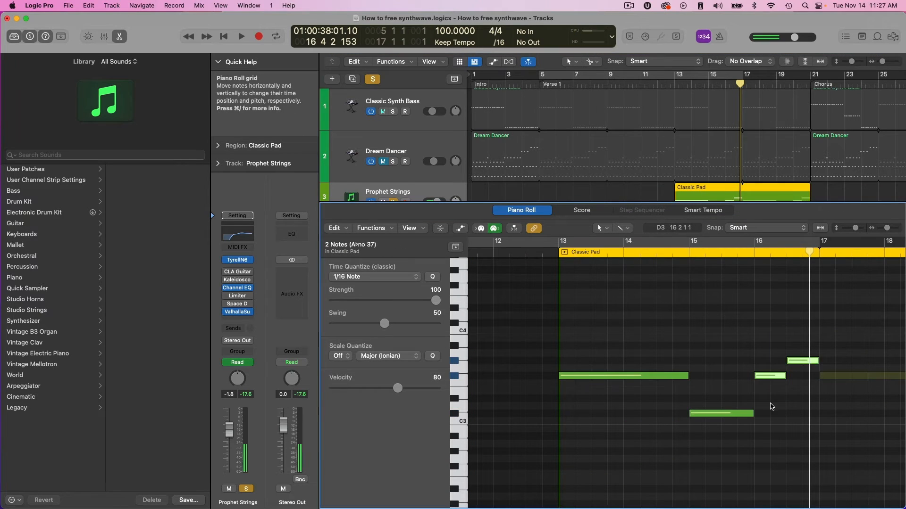
left_click(708, 144)
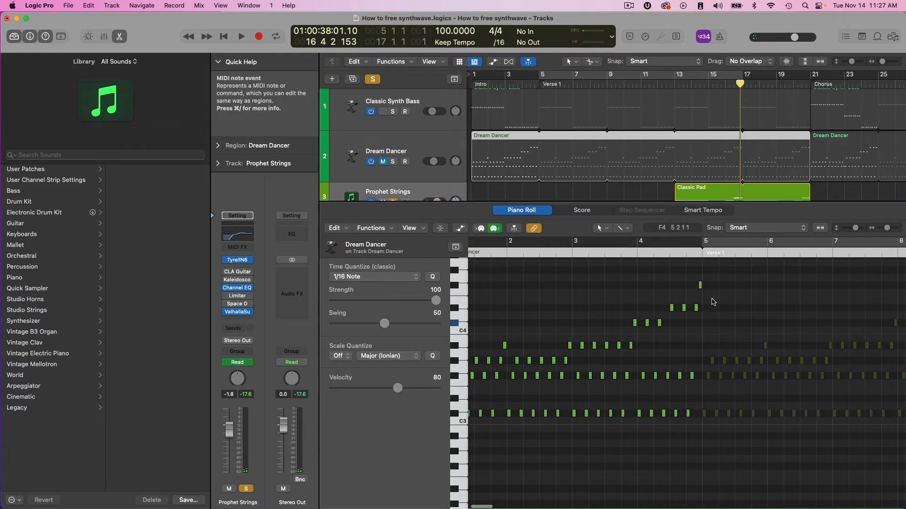
left_click_drag(717, 297, 608, 338)
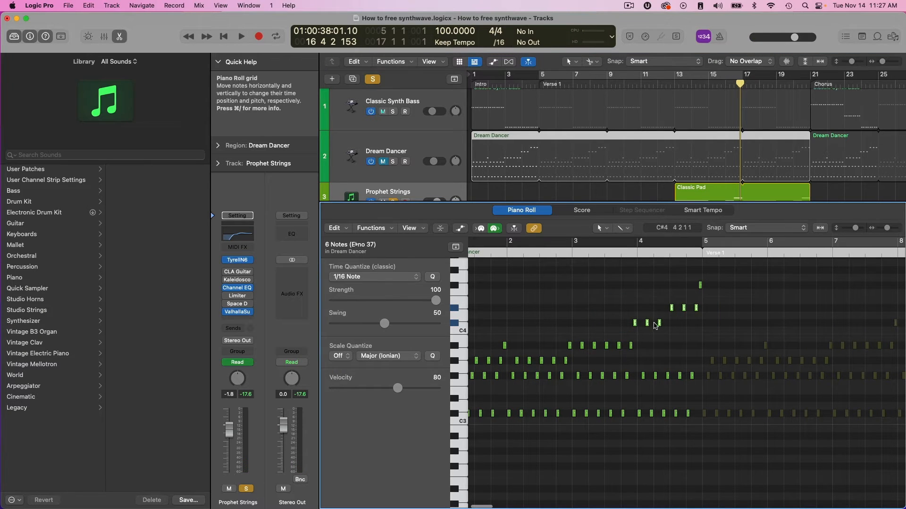
left_click(715, 188)
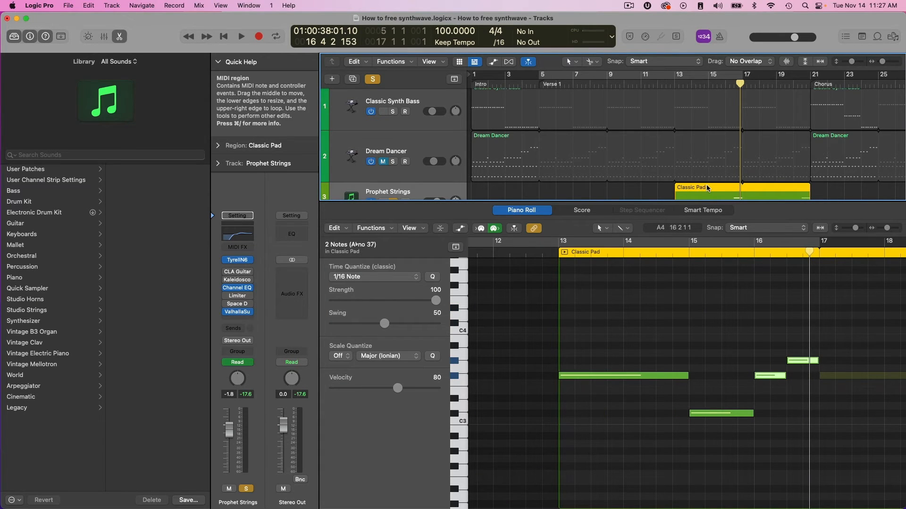
left_click(694, 179)
left_click(694, 190)
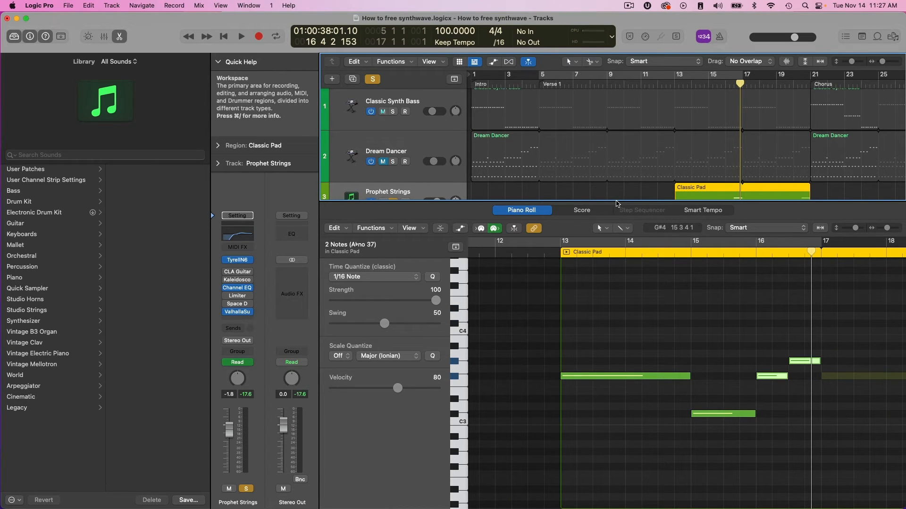
- Close the Piano Roll, then select, vertically enlarge and solo the Cycle Sweep track
key("p")
scroll(637, 200, "down", 5)
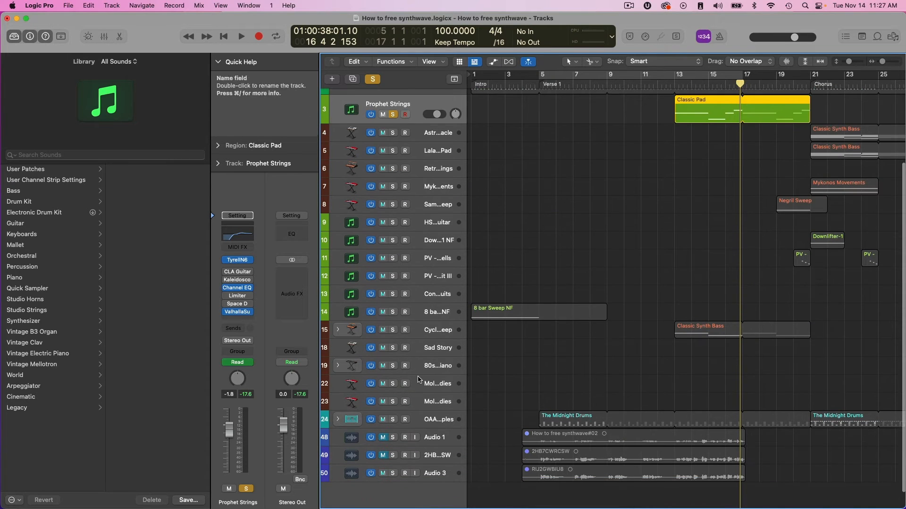
left_click(399, 337)
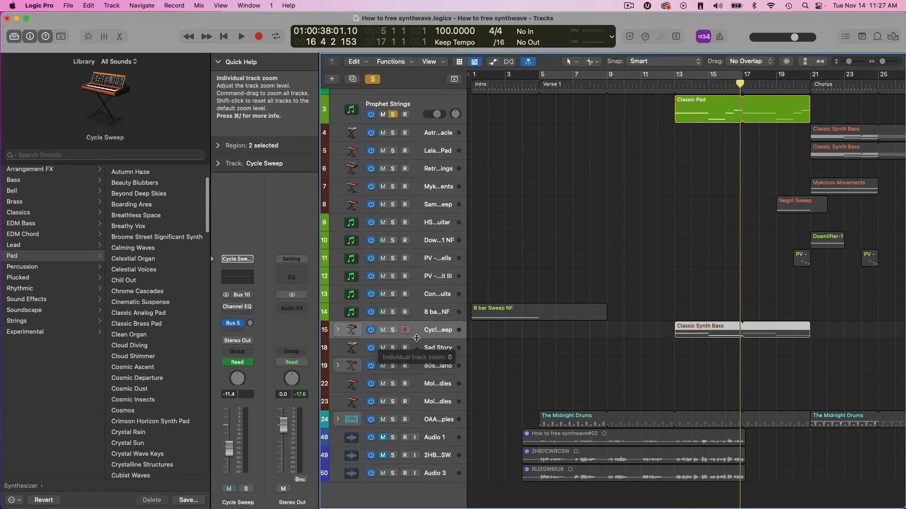
left_click_drag(417, 339, 415, 372)
left_click(393, 352)
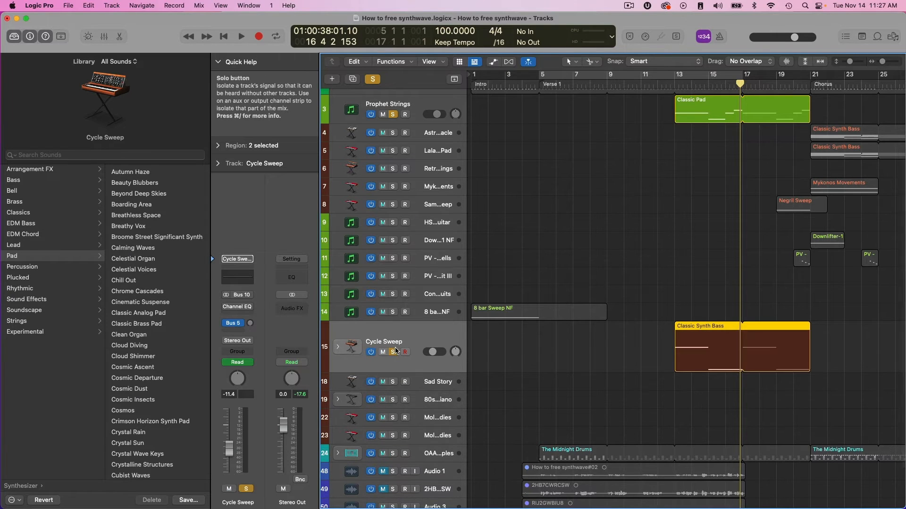
- Play the Cycle Sweep part from bar 13, unsoloing Prophet Strings to hear it alone, and stop playback
key("shift+space")
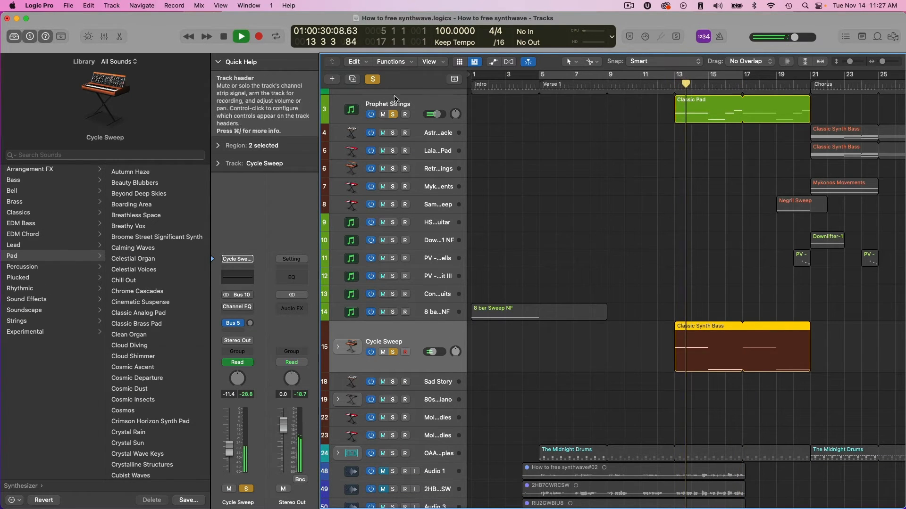
left_click(393, 115)
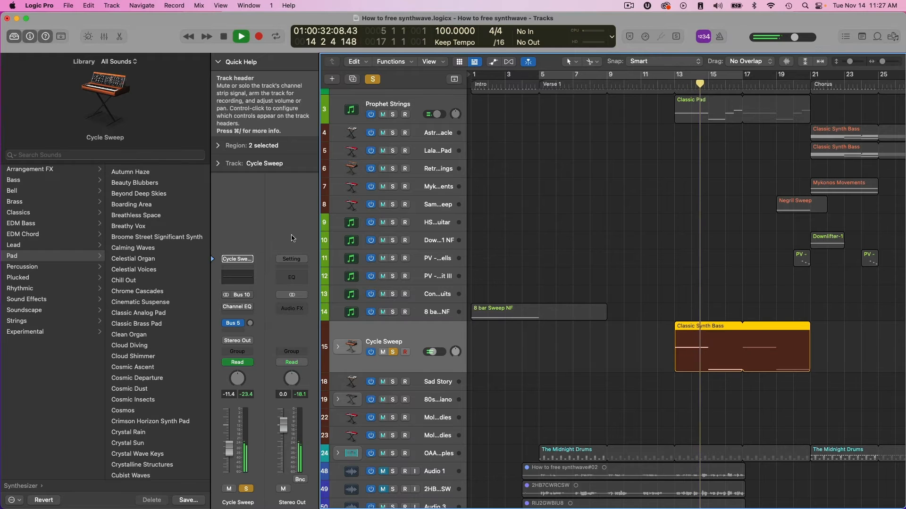
key("space")
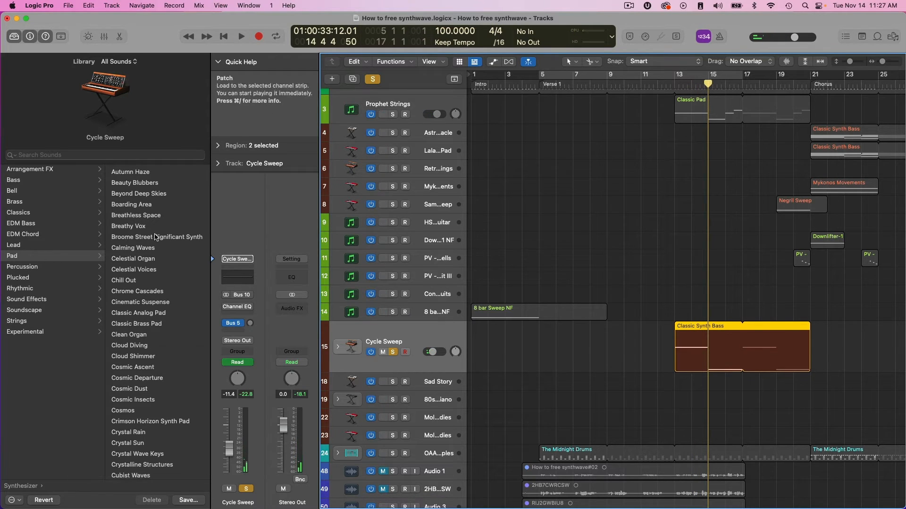
- Solo only the 8 bar Sweep NF track and play it from the beginning of the project
scroll(755, 218, "down", 3)
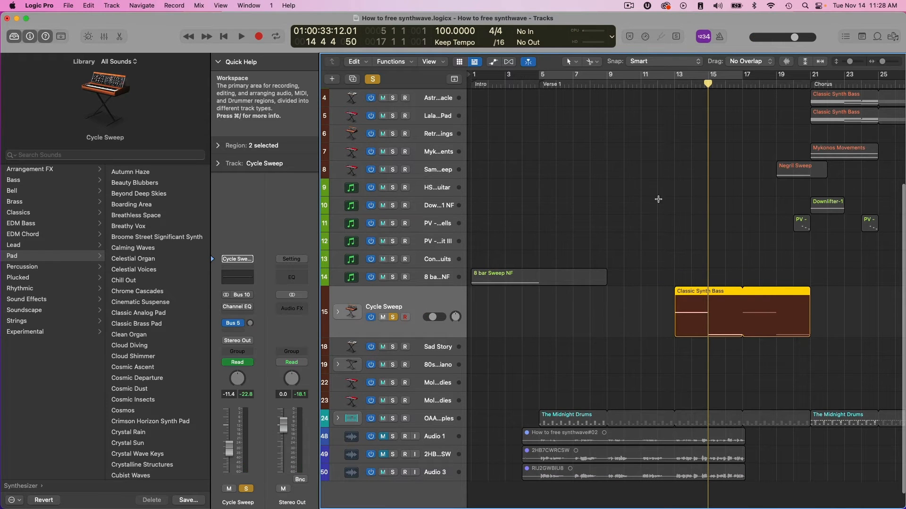
key("Return")
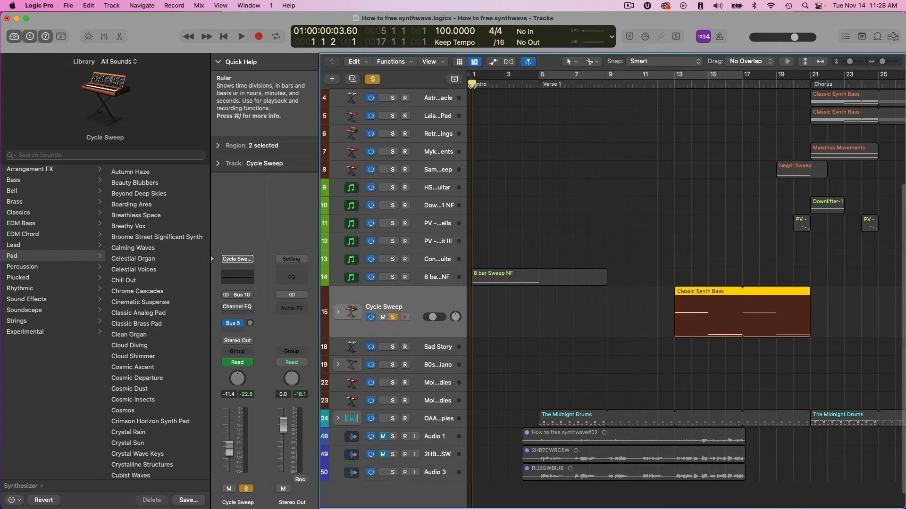
left_click(394, 277)
key("space")
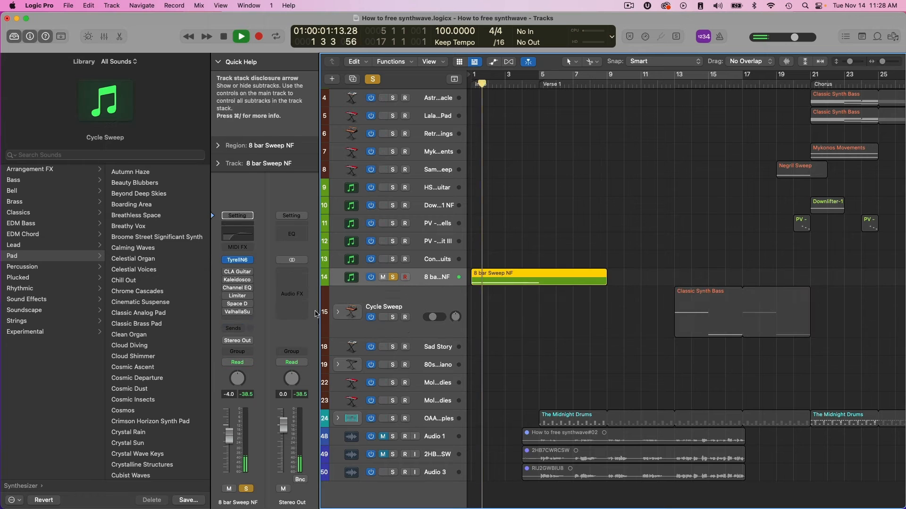
- View the 8 bar Sweep NF track's TyrellN6 settings during playback, then unsolo the track and stop
left_click(237, 260)
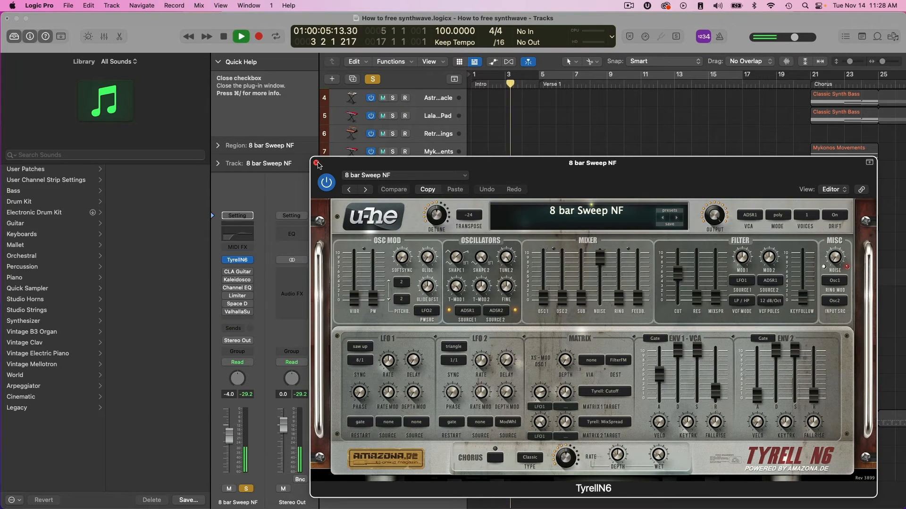
left_click(316, 164)
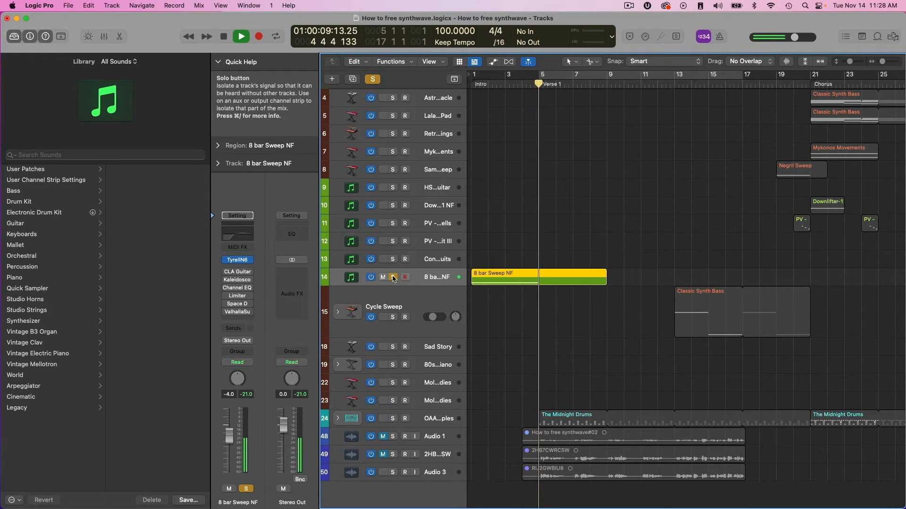
key("s")
key("space")
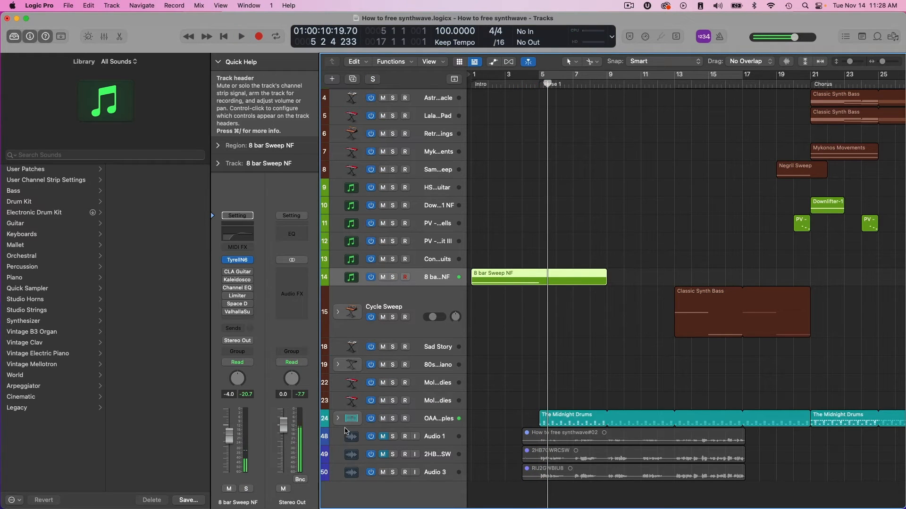
- Solo the OAA Samples drum track and play its Verse 1 Midnight Drums pattern from bar 5 while viewing the notes in the Piano Roll
left_click(394, 420)
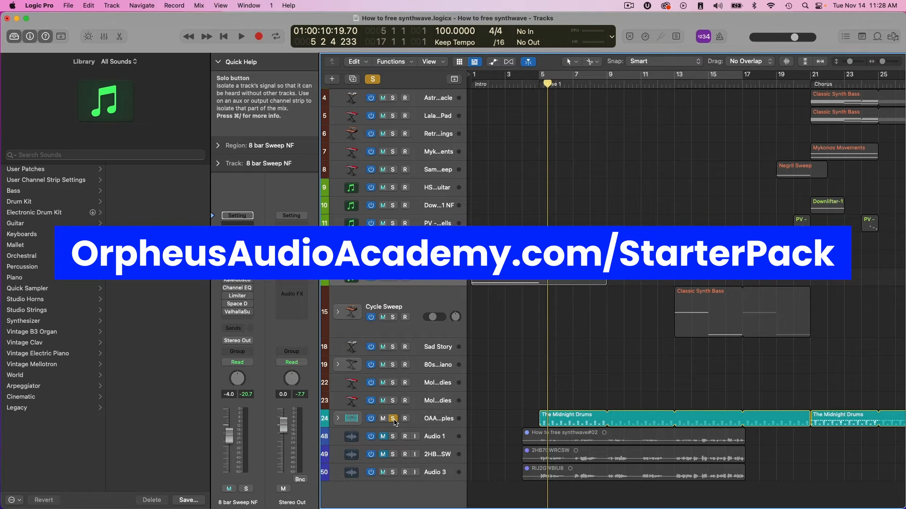
scroll(517, 411, "down", 2)
key("Return")
key("space")
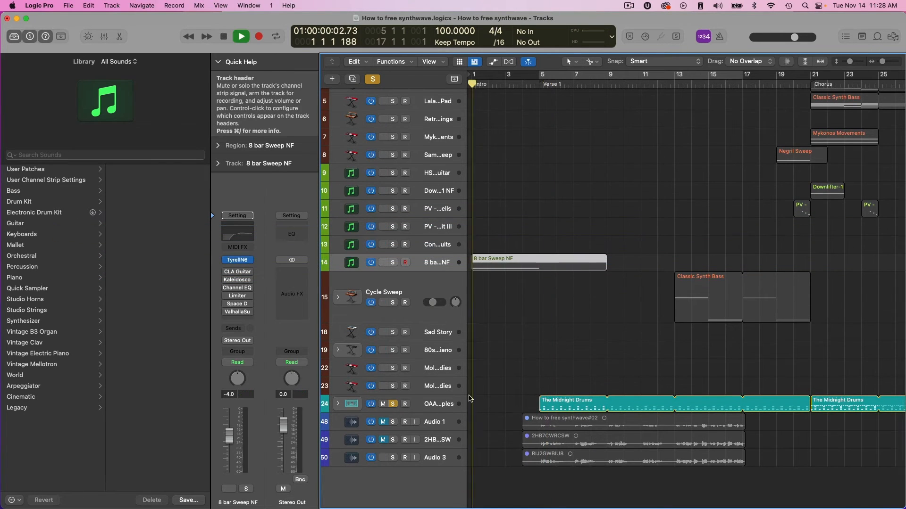
double_click(552, 405)
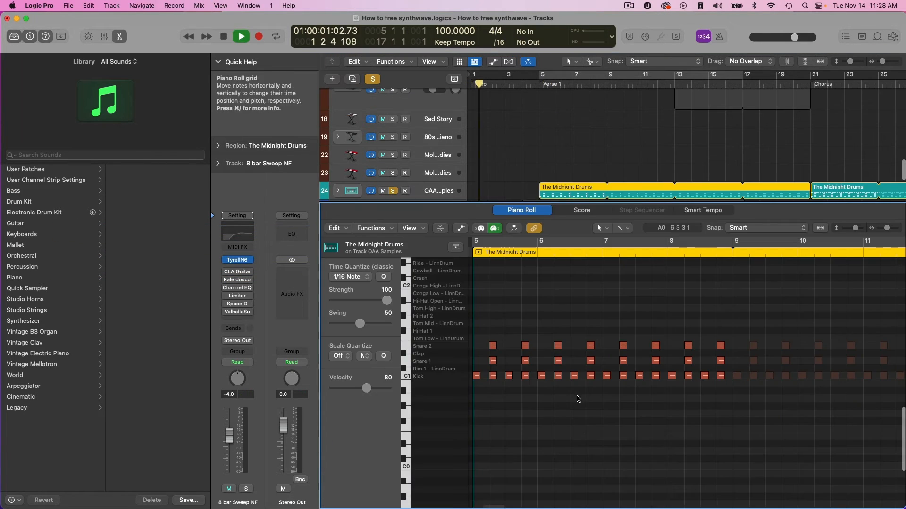
left_click(538, 85)
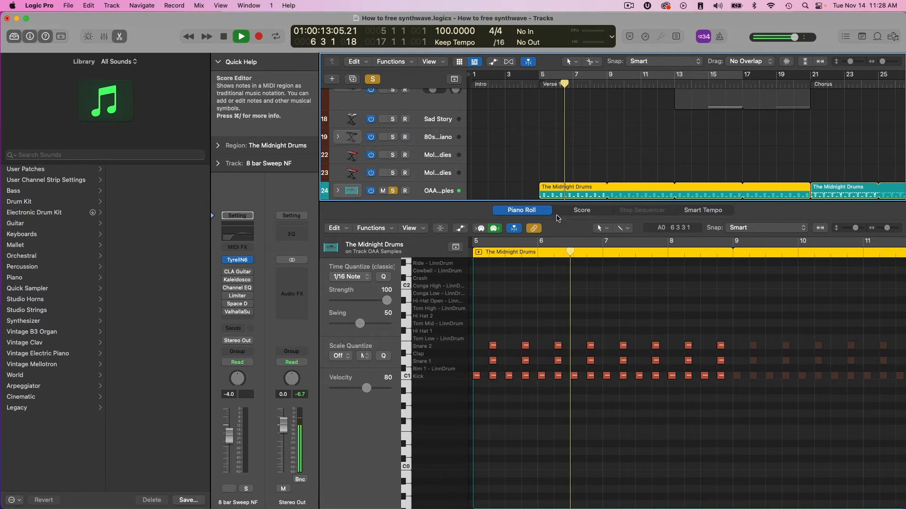
key("p")
key("space")
- Play the Chorus Midnight Drums region from bar 21 with its hi-hat, snare, clap and kick notes shown in the Piano Roll
scroll(672, 217, "right", 5)
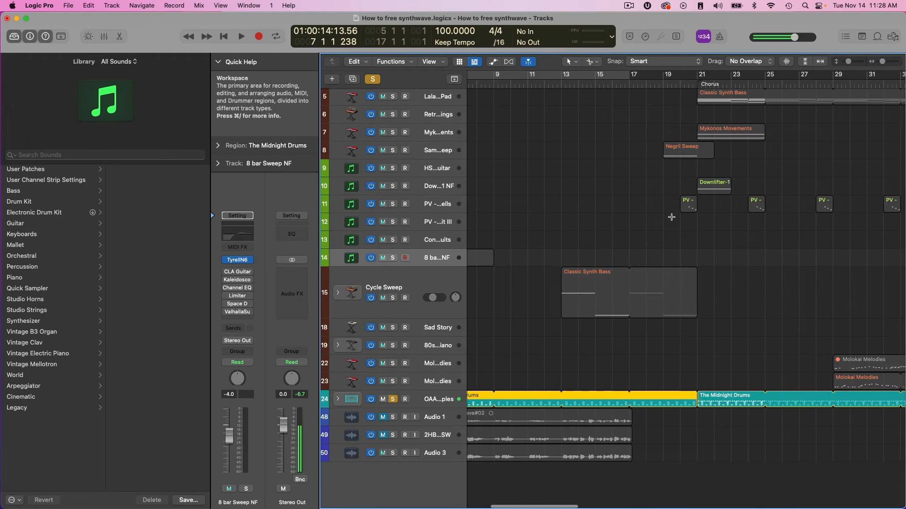
left_click(692, 84)
left_click(713, 395)
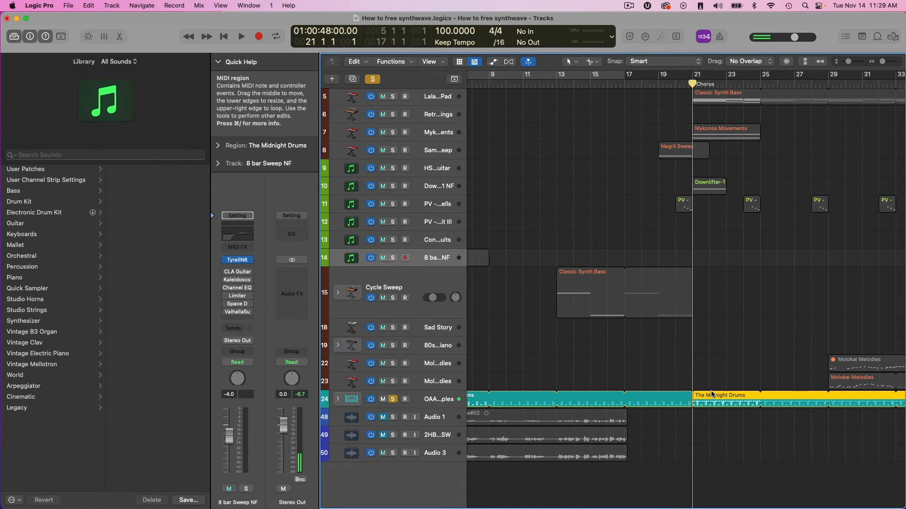
key("p")
key("space")
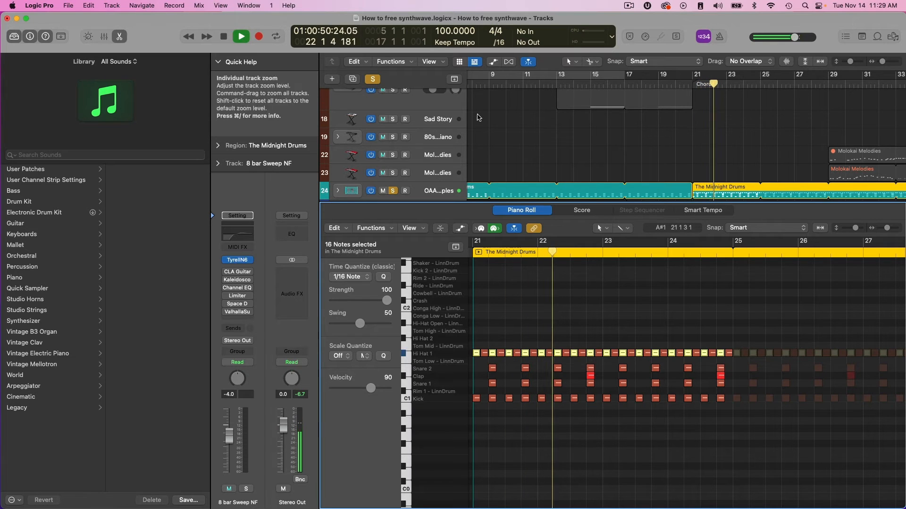
key("space")
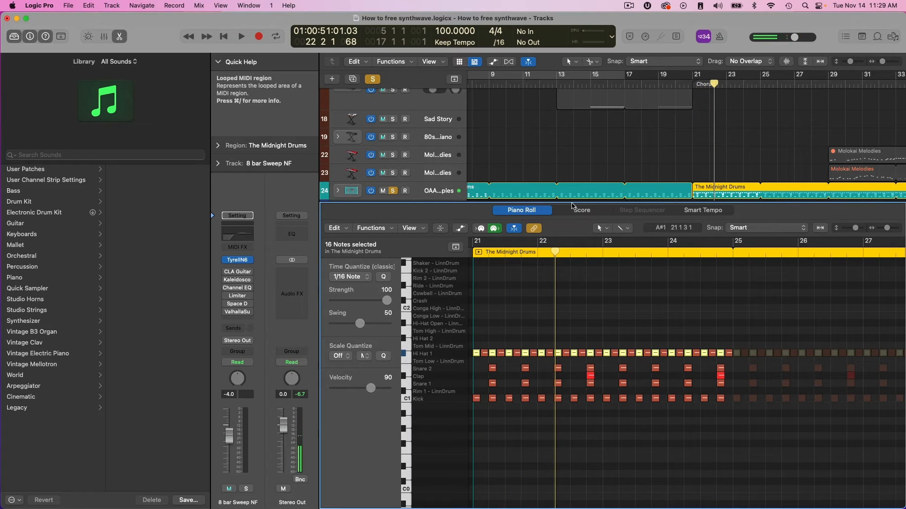
- Close the Piano Roll and display the OAA Samples drum track's channel settings with the whole arrangement in view
key("p")
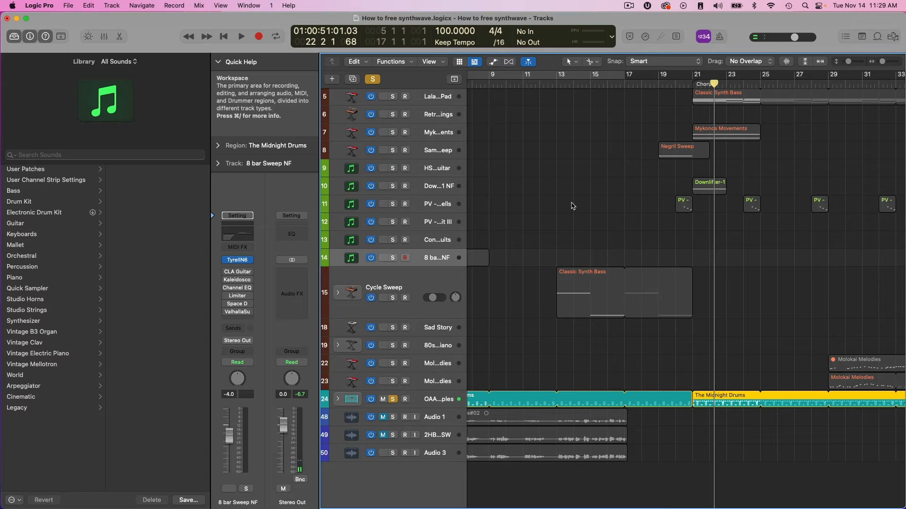
left_click_drag(884, 61, 879, 64)
left_click(438, 399)
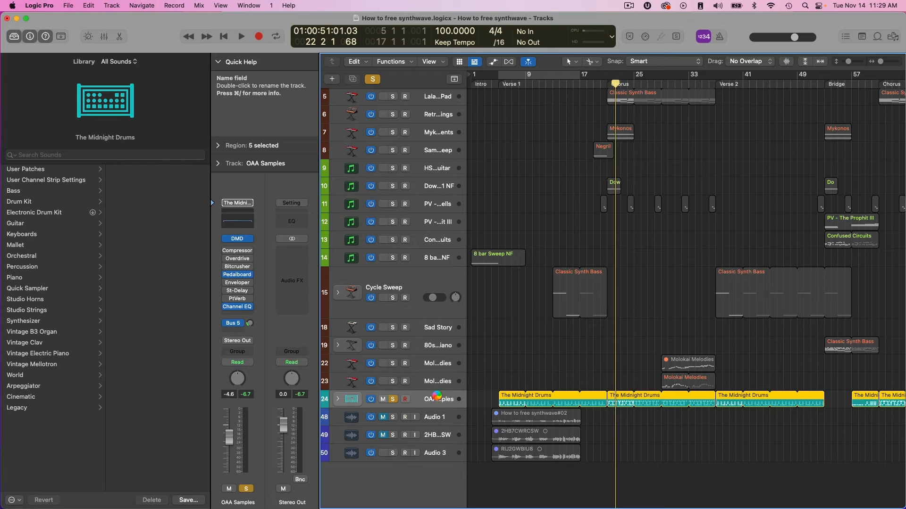
- Solo only the Samoa Sweep track, play its Negril Sweep region from bar 19 and view the track's patch
scroll(706, 344, "up", 5)
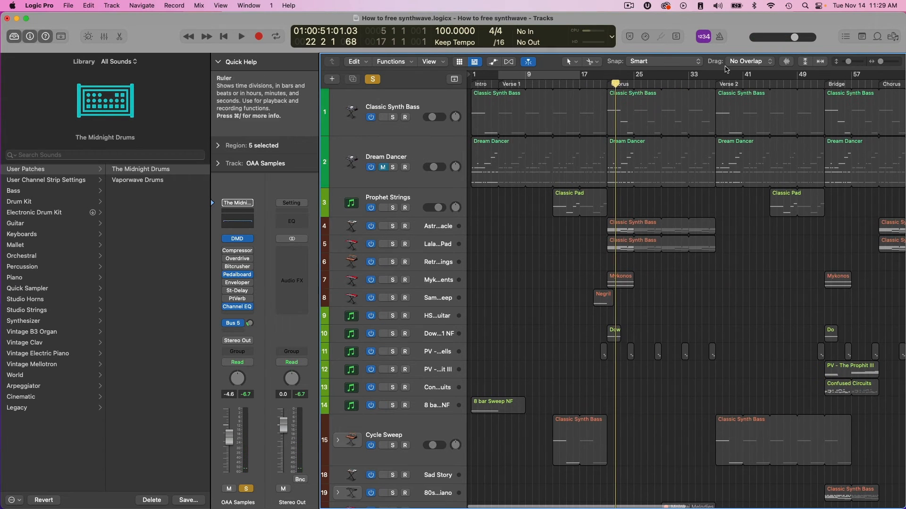
left_click_drag(880, 62, 884, 63)
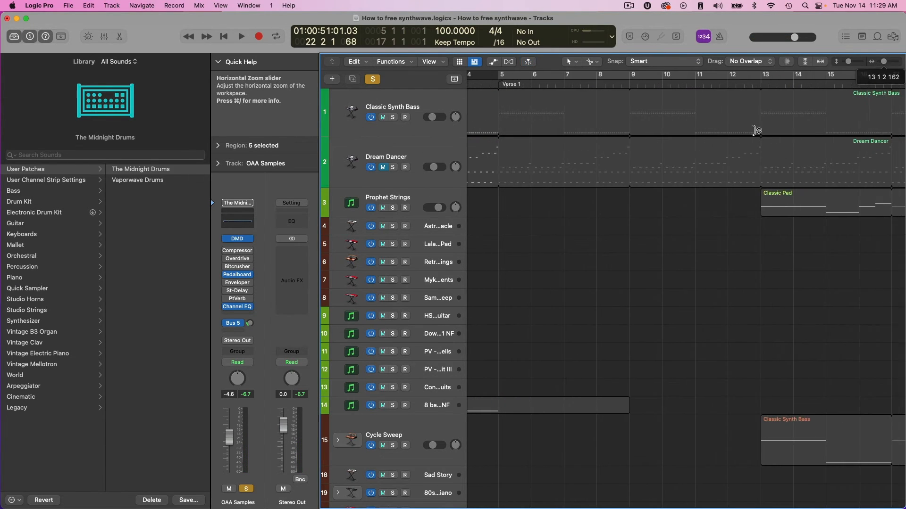
scroll(736, 139, "right", 8)
left_click(619, 84)
left_click(392, 298)
key("space")
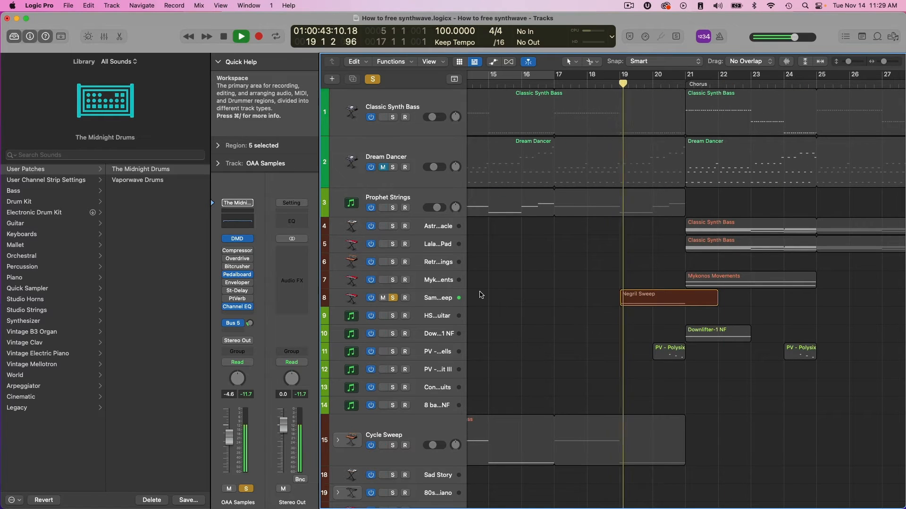
left_click(443, 301)
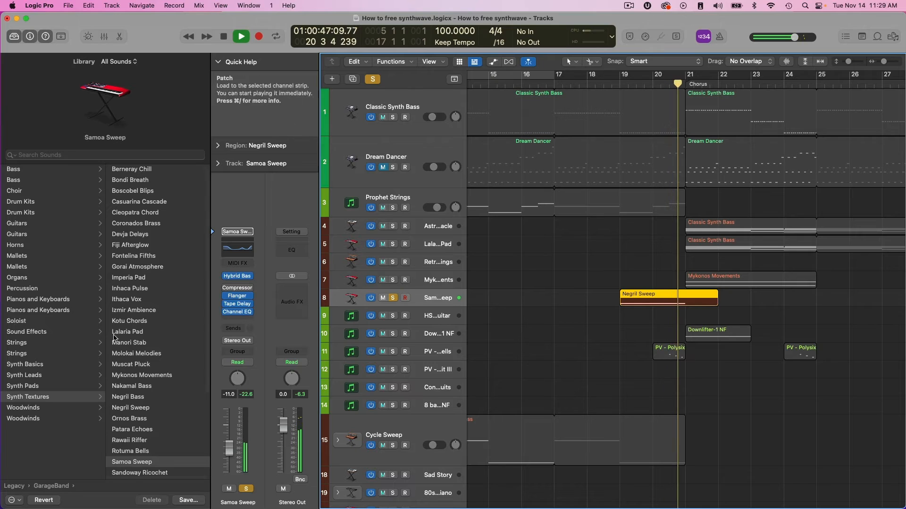
key("space")
- Add the Mykonos Movements, PV - Polysix Bells and Downlifter-1 NF tracks to the solo and play from bar 19 into the Chorus
left_click(427, 279)
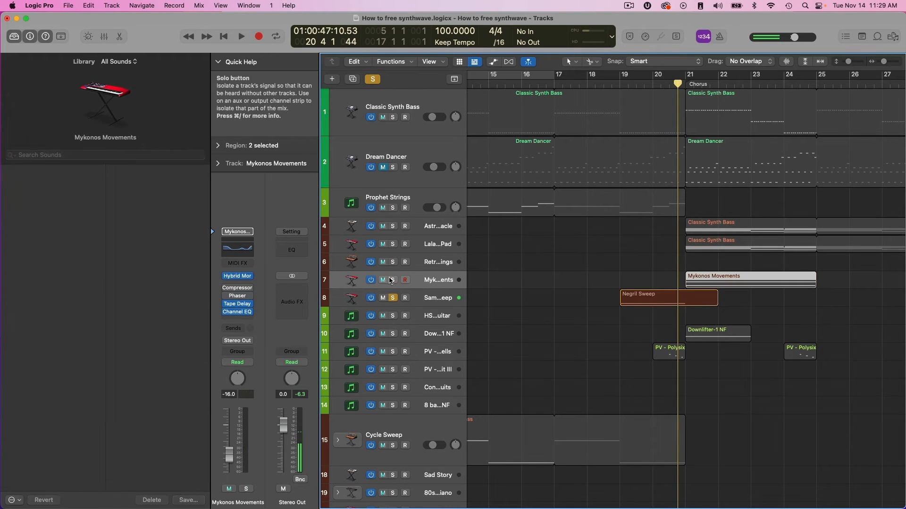
key("space")
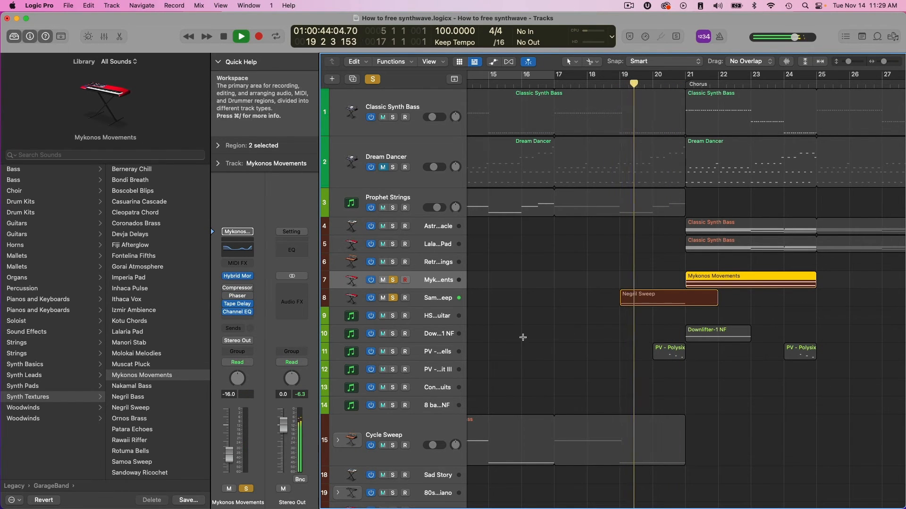
left_click(435, 358)
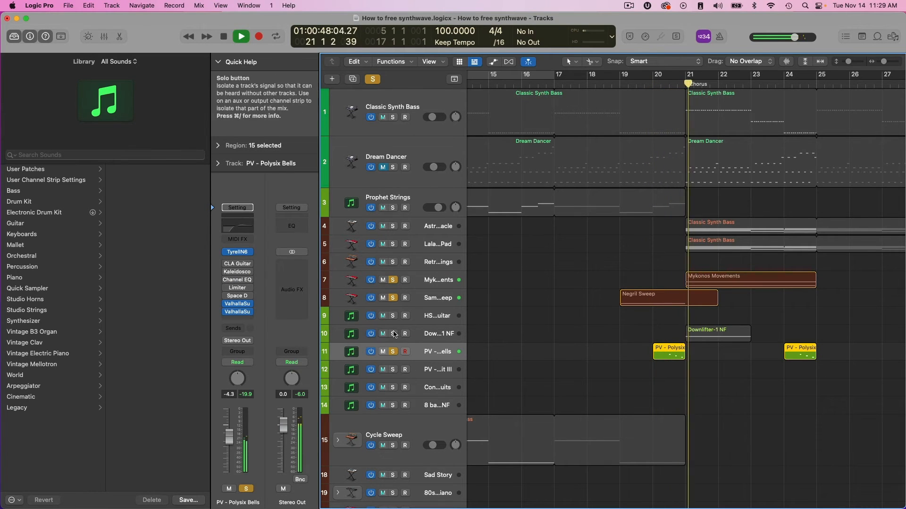
left_click(423, 335)
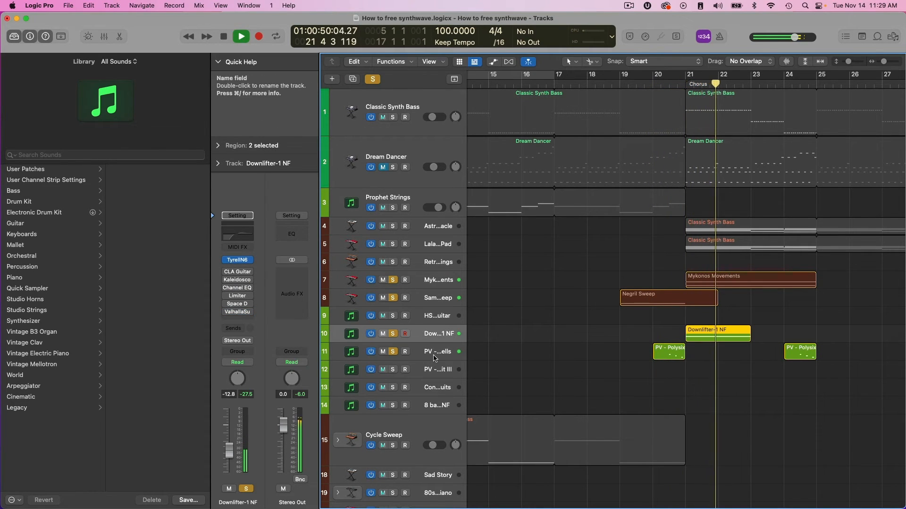
key("space")
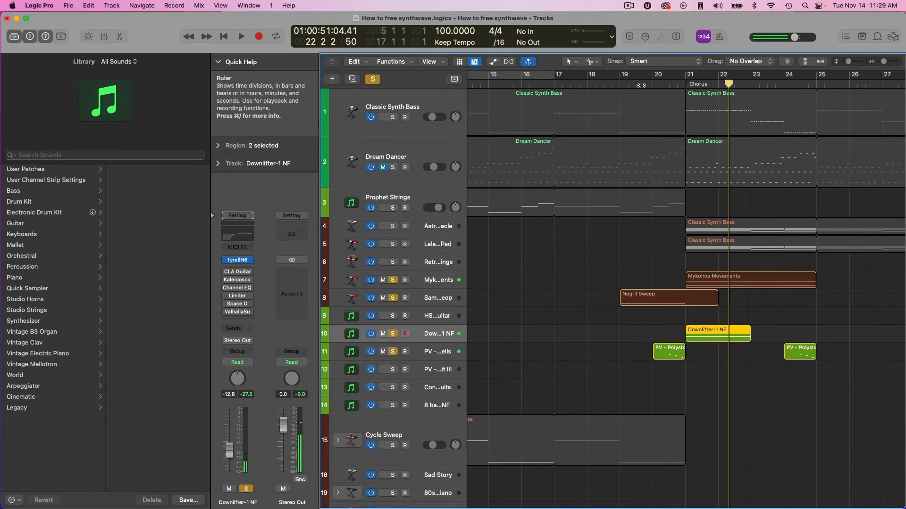
- Play the soloed tracks from bar 20, check the TyrellN6 synth on the PV - Polysix Bells track, then stop
left_click(656, 85)
key("space")
left_click(431, 353)
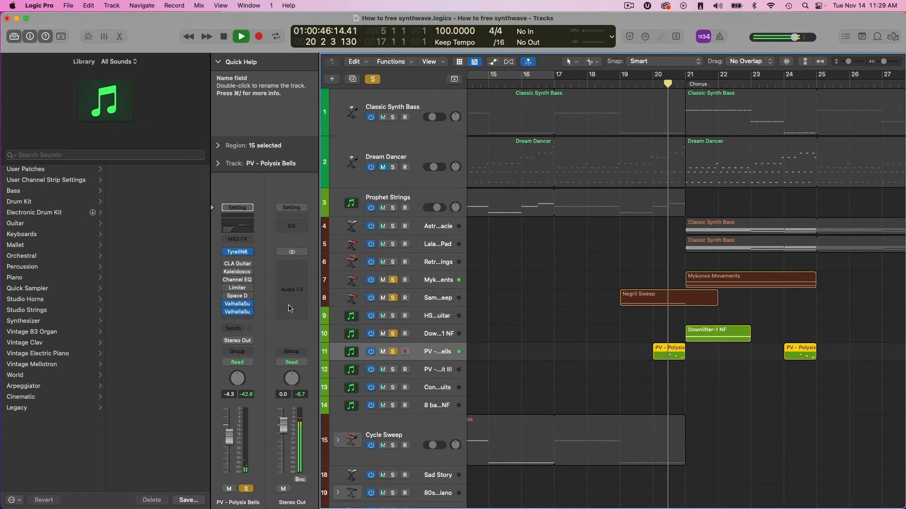
left_click(240, 253)
key("super+w")
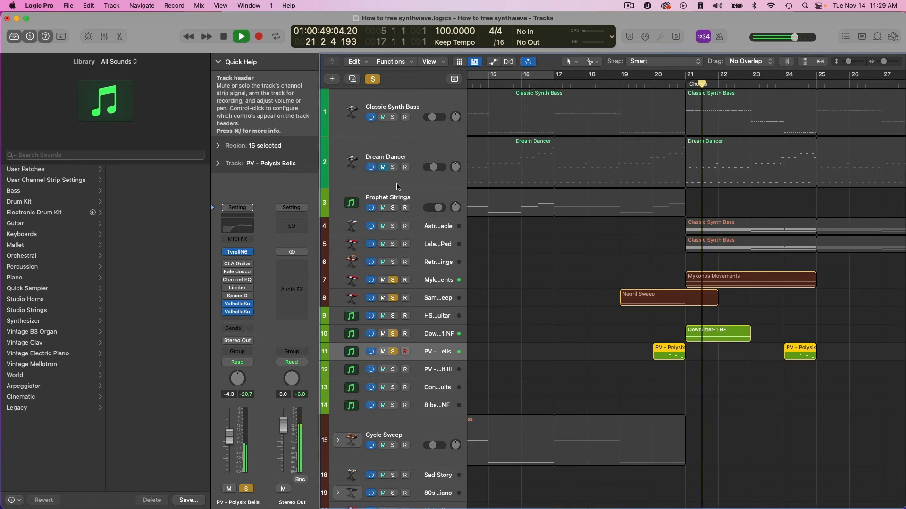
scroll(613, 229, "right", 5)
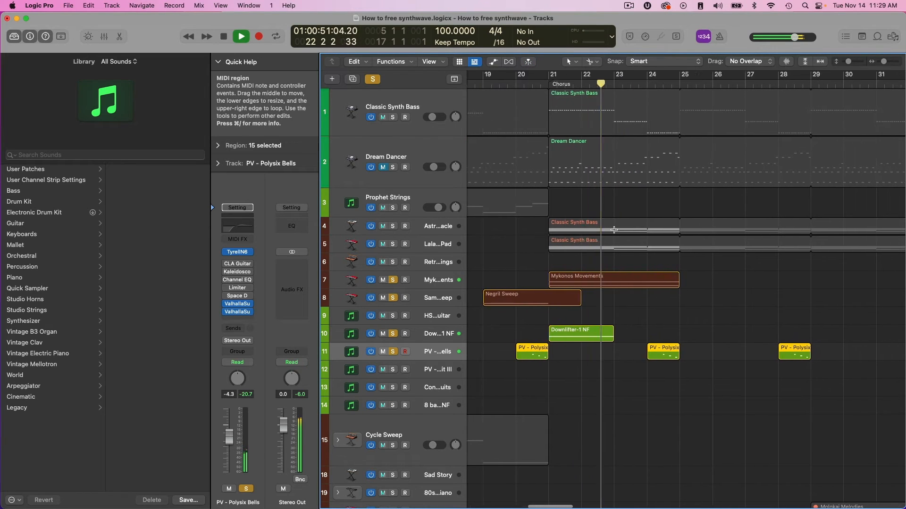
scroll(614, 229, "right", 1)
key("space")
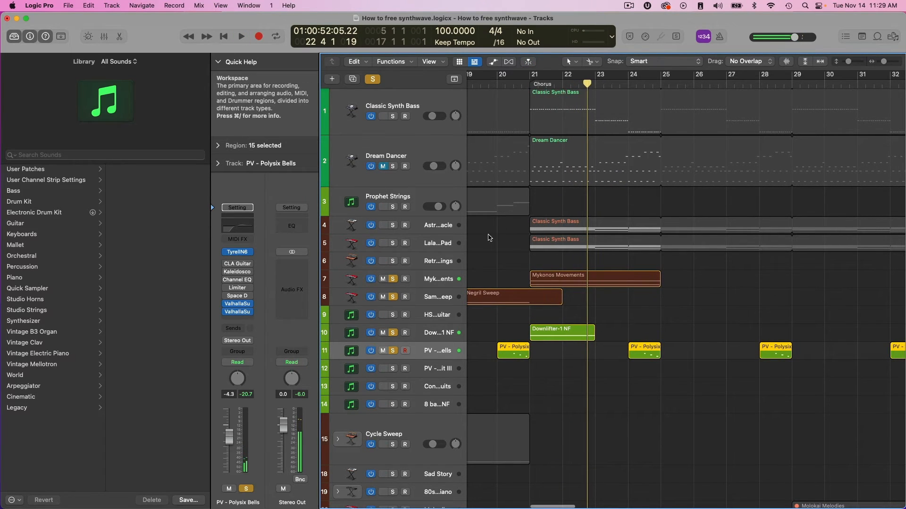
- Solo the Astral Oracle and Lalaria Pad tracks as well and open Astral Oracle's Chorus region in the Piano Roll
left_click_drag(393, 225, 393, 243)
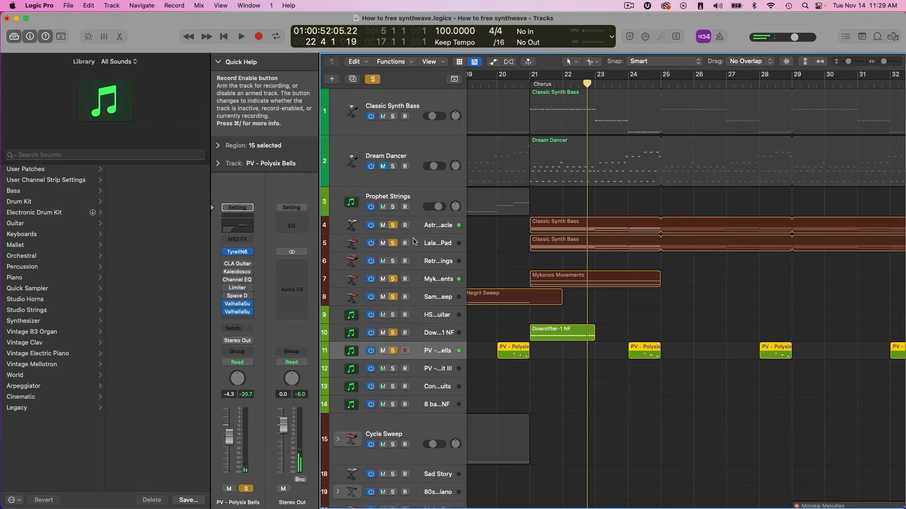
left_click(567, 232)
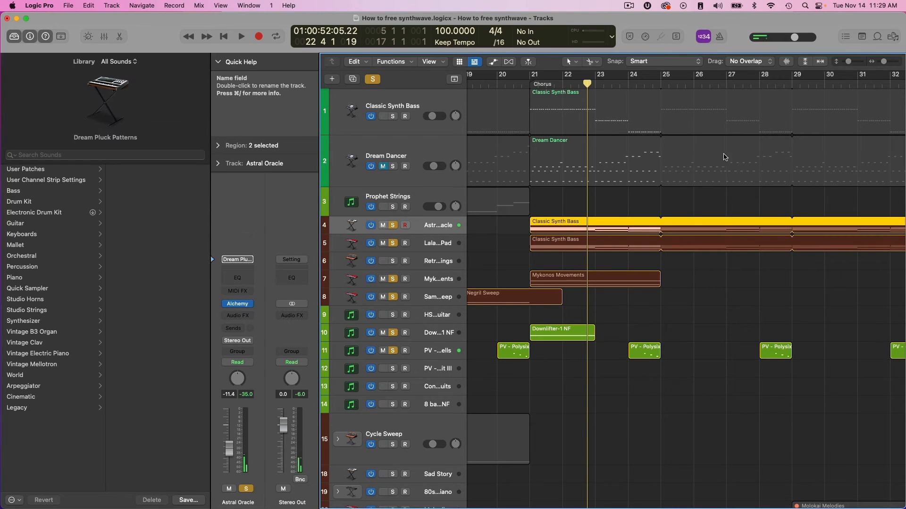
double_click(559, 224)
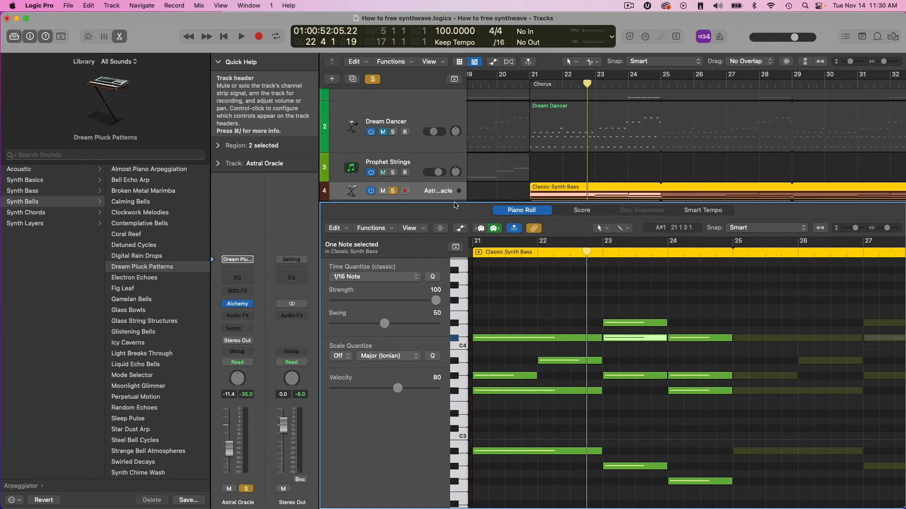
left_click(512, 193)
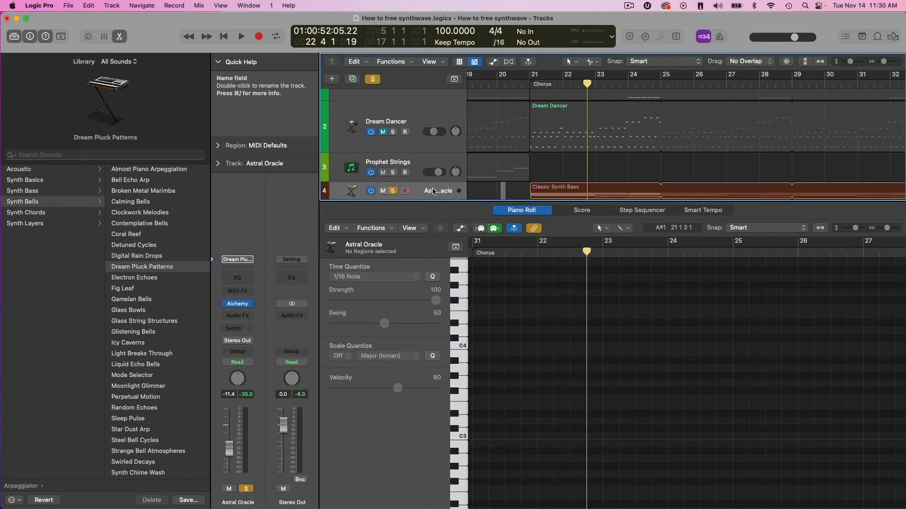
- View the Astral Oracle track's Alchemy synth settings, then close the plug-in window
left_click(233, 304)
left_click(234, 304)
left_click(233, 304)
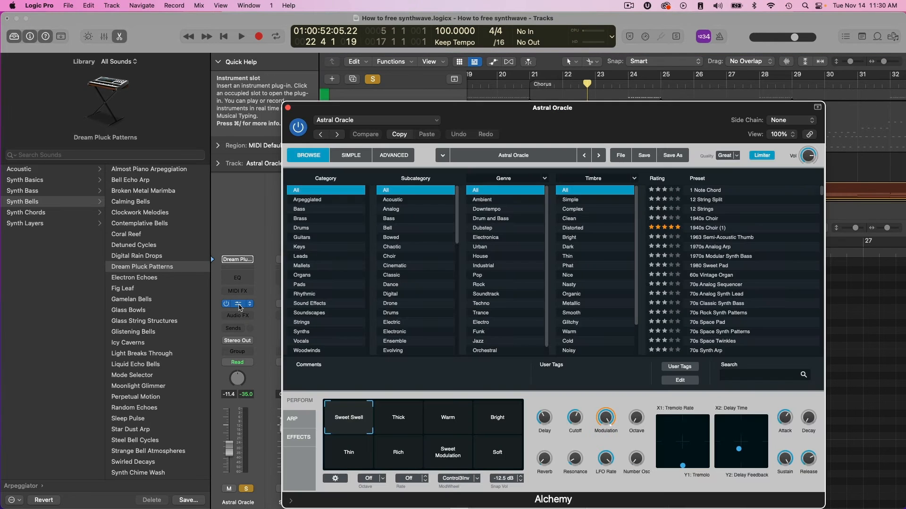
left_click(288, 108)
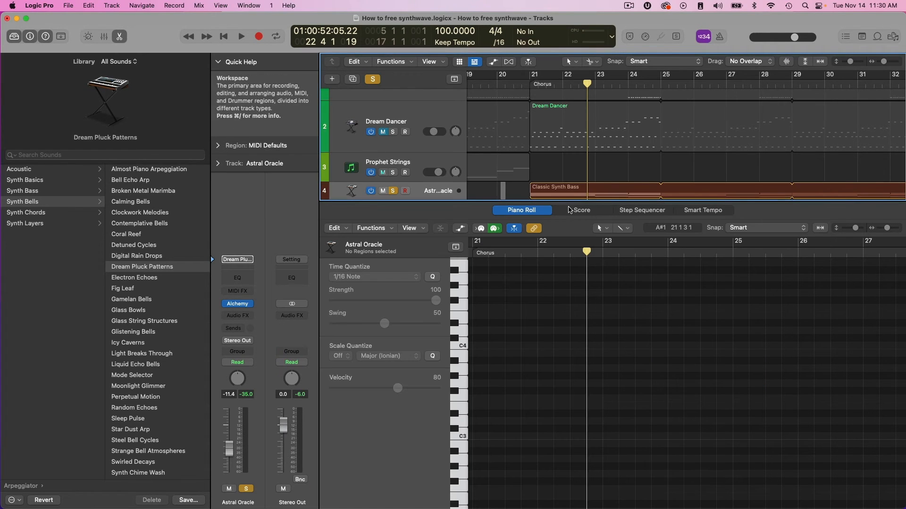
- Examine the bass notes and the moving upper chord notes of Astral Oracle's Chorus region in the Piano Roll
left_click(588, 195)
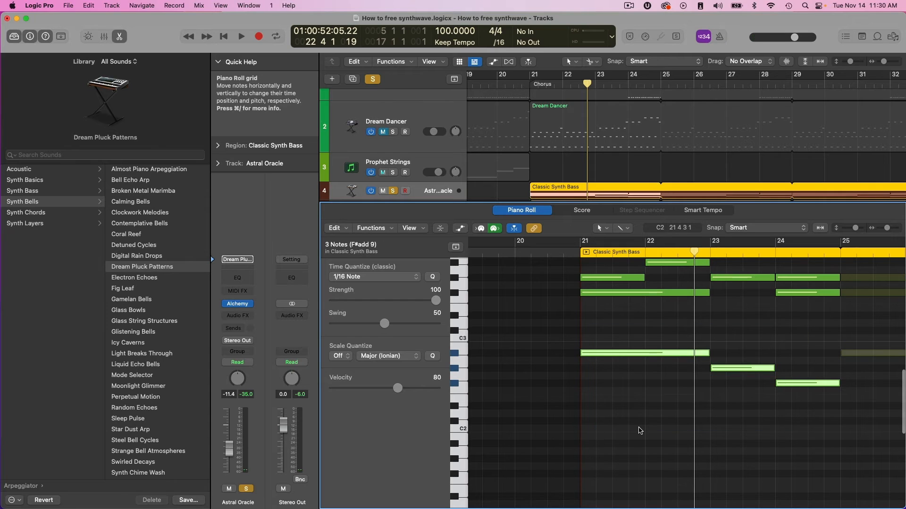
scroll(639, 431, "right", 3)
scroll(627, 430, "up", 5)
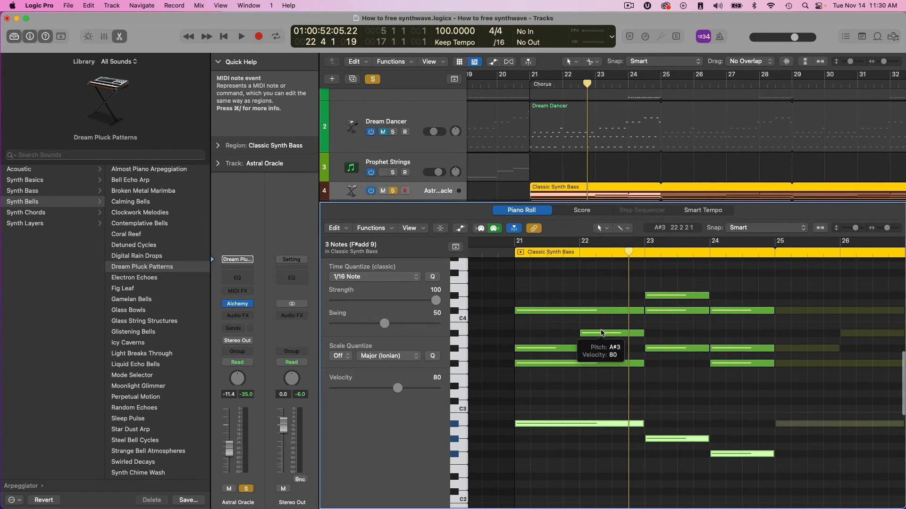
scroll(606, 336, "up", 2)
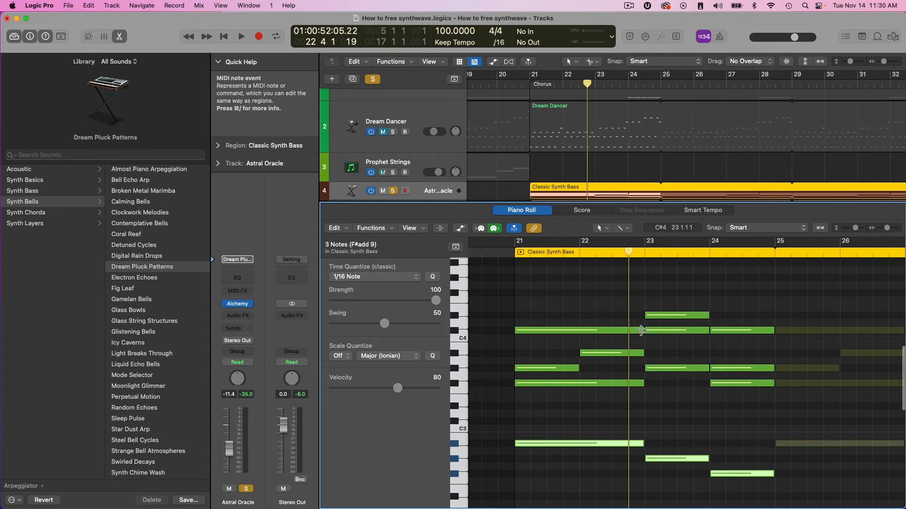
mouse_move(642, 331)
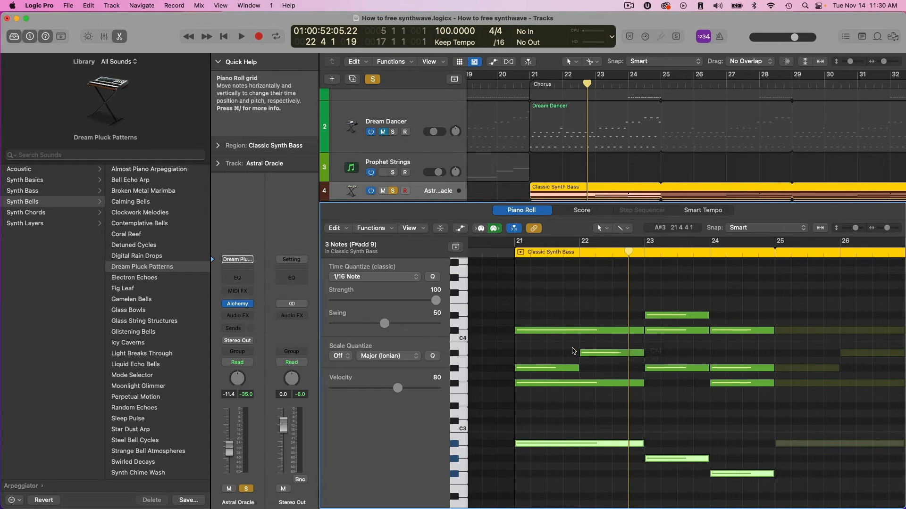
left_click(599, 317)
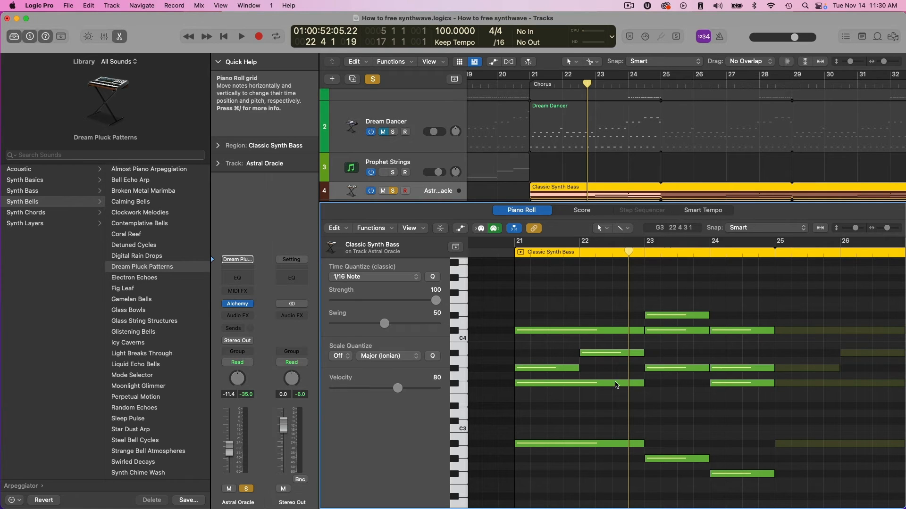
- Highlight the three C#4 notes and then the three G#3 notes shared by Astral Oracle's chords
scroll(616, 385, "right", 3)
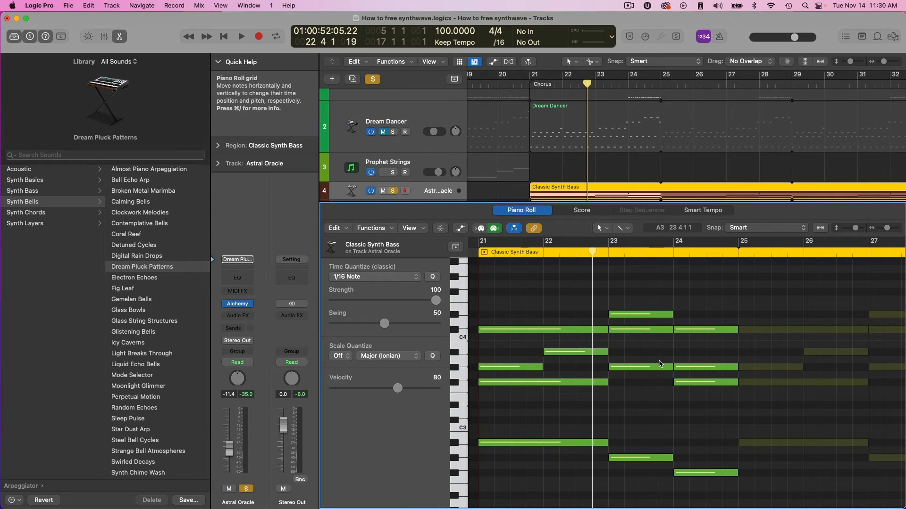
scroll(663, 354, "left", 1)
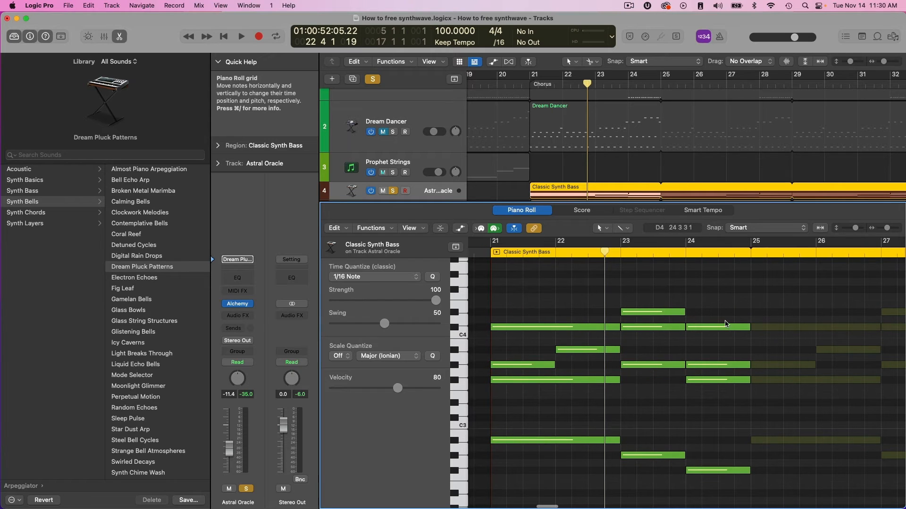
left_click_drag(726, 322, 514, 341)
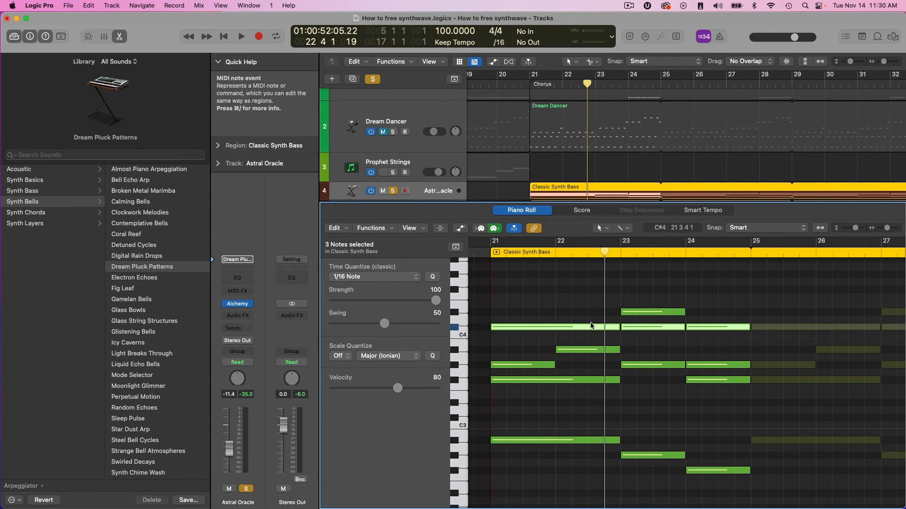
left_click_drag(728, 356, 465, 374)
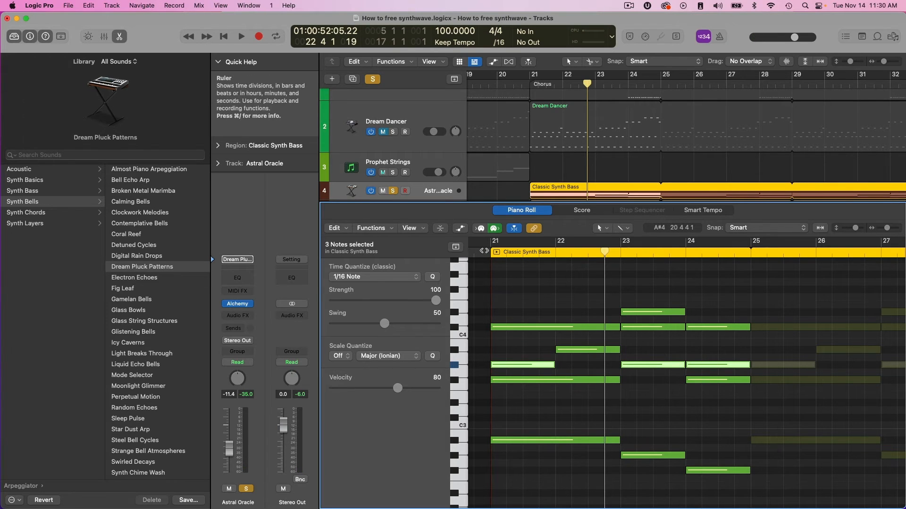
- Play the Astral Oracle chords with the other soloed tracks from just before bar 21, following the notes in the Piano Roll
left_click(483, 251)
left_click(462, 371)
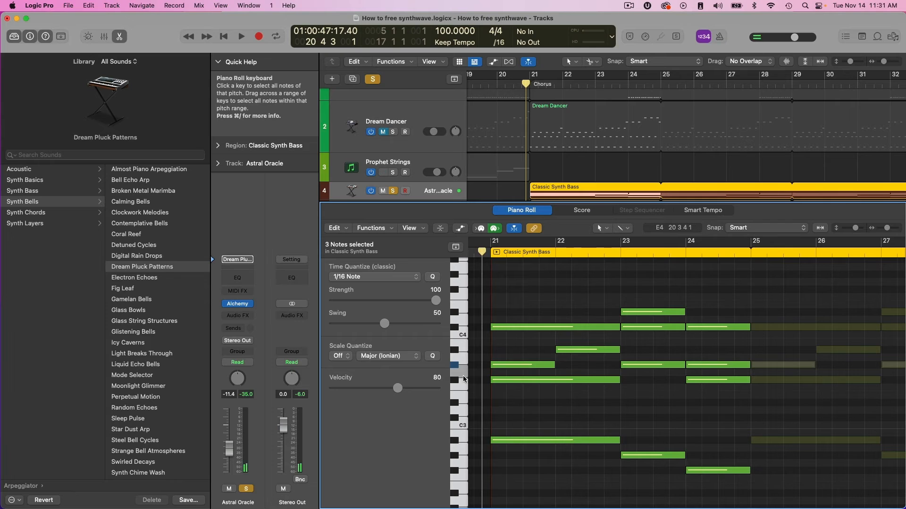
key("space")
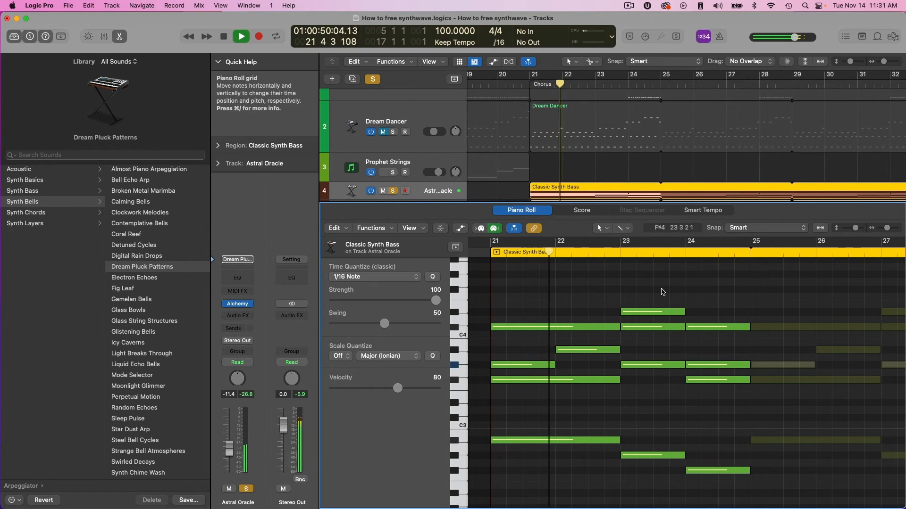
scroll(752, 290, "left", 1)
scroll(752, 290, "right", 1)
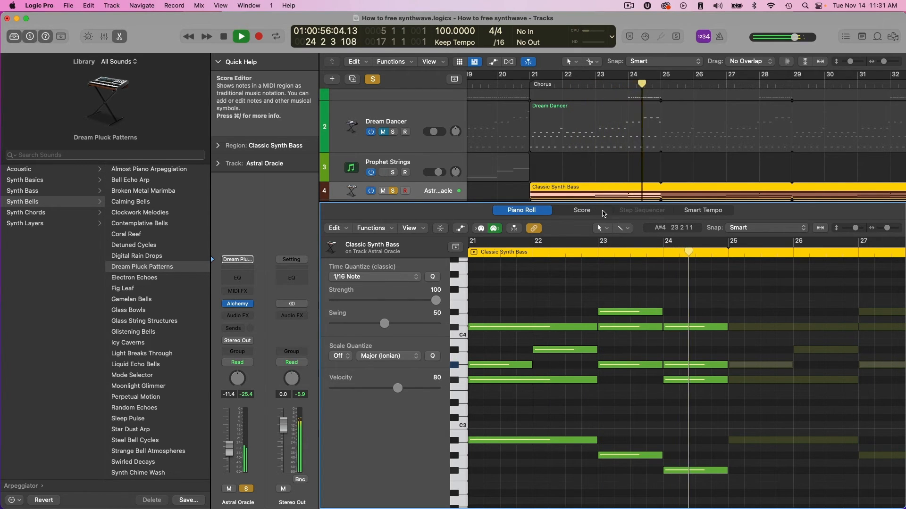
- Close the Piano Roll, stop playback and view the Lalaria Pad track's patch and channel settings
key("p")
key("space")
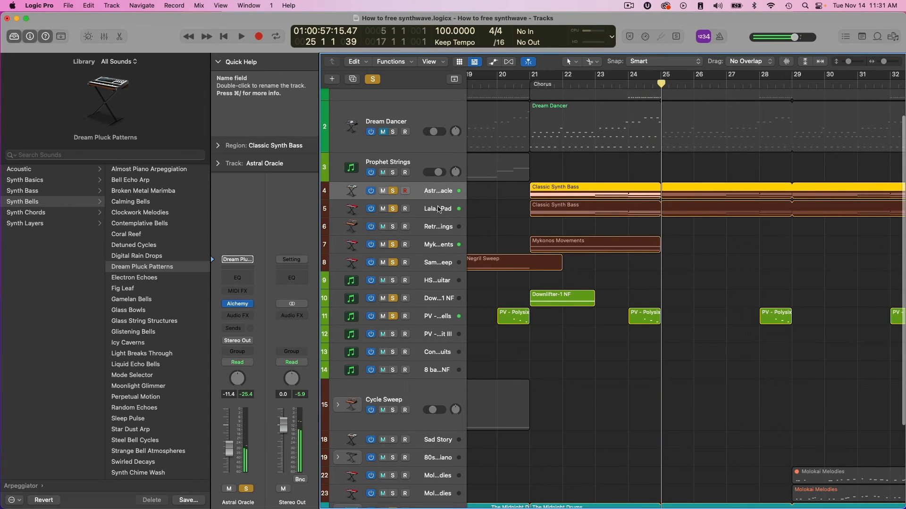
left_click(438, 210)
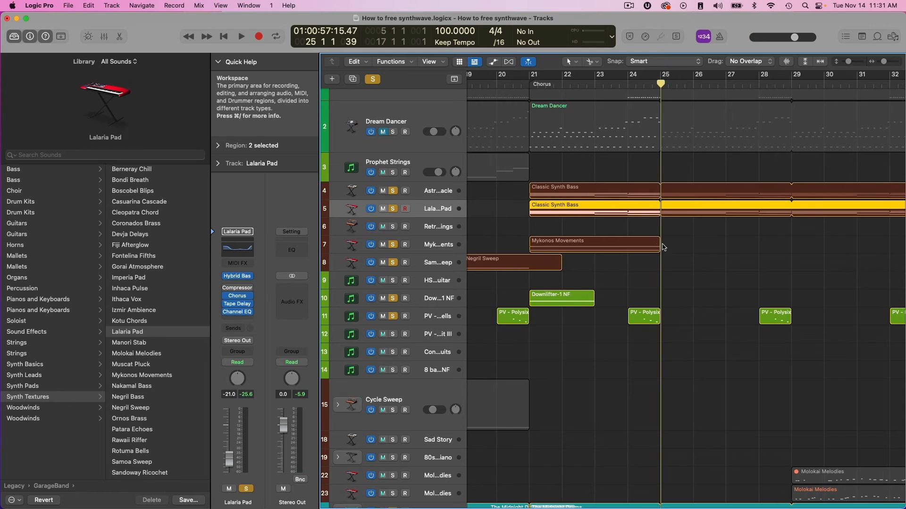
- Place the playhead at bar 28 in the Chorus and solo the unmuted Molokai Melodies track
scroll(663, 247, "right", 3)
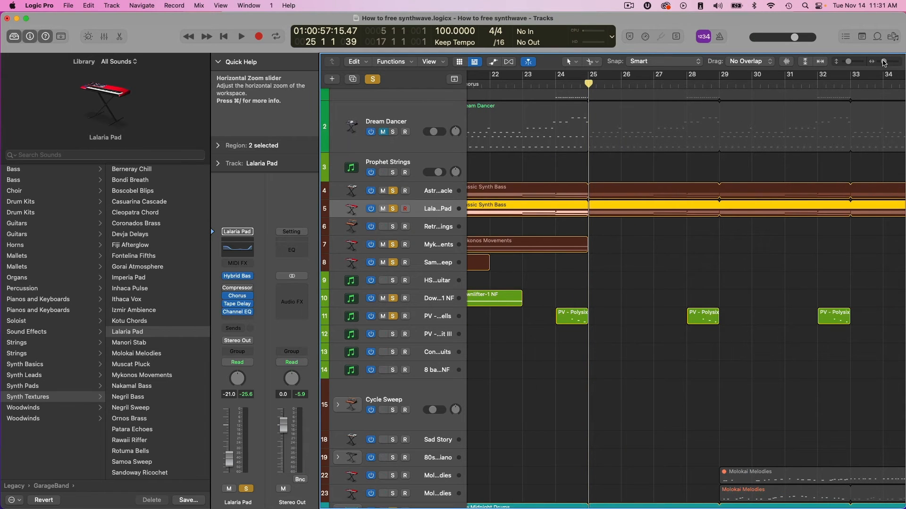
left_click_drag(884, 61, 881, 62)
scroll(579, 135, "down", 5)
left_click(580, 77)
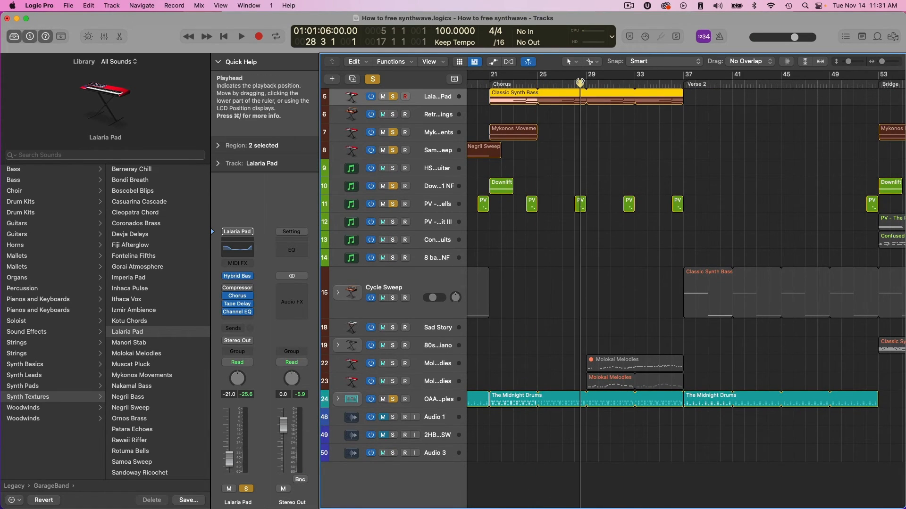
left_click(439, 381)
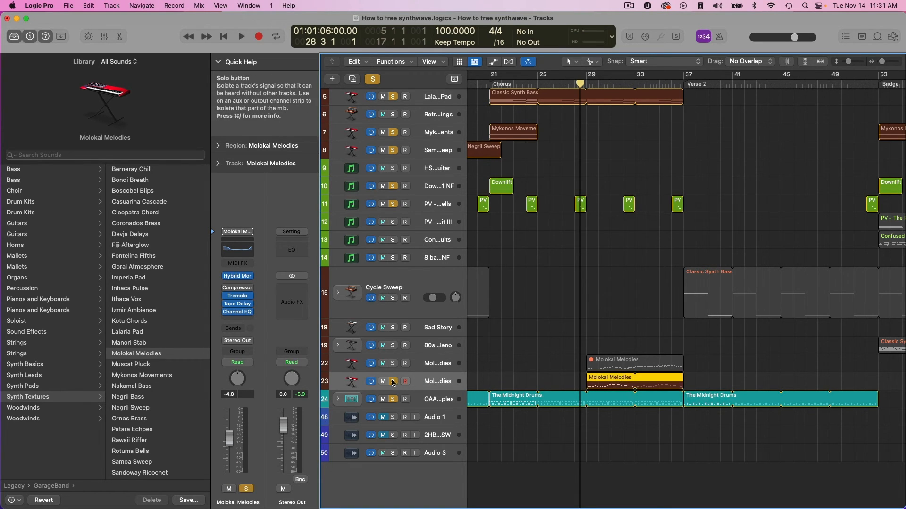
- Duplicate the Molokai Melodies track and play the full arrangement from bar 28 with all solos cleared
left_click(353, 80)
left_click(374, 81)
key("space")
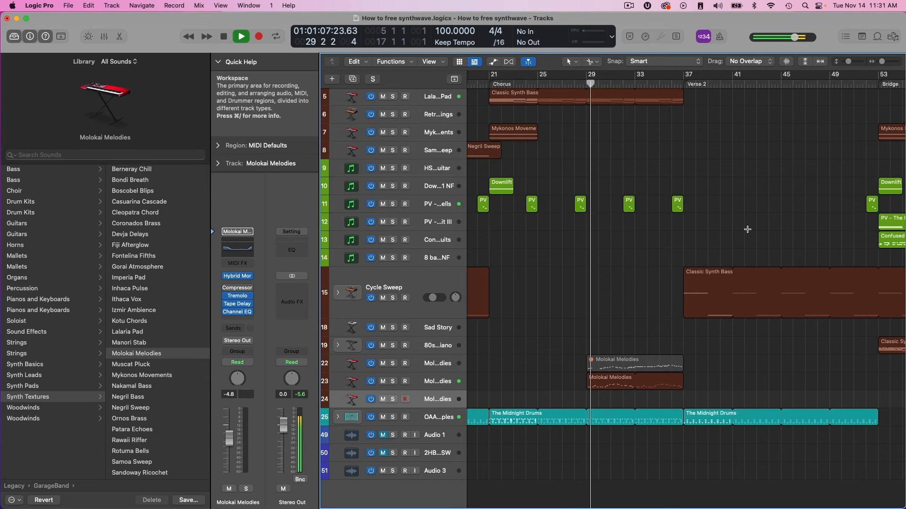
- Stop playback on the original unmuted Molokai Melodies track and insert the stereo H-Delay (s) plug-in on its channel
left_click(425, 382)
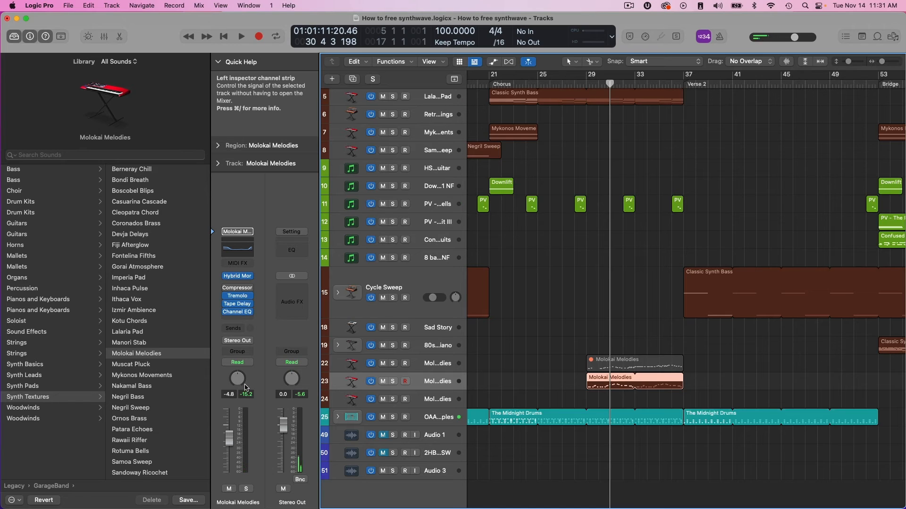
left_click(238, 320)
mouse_move(245, 456)
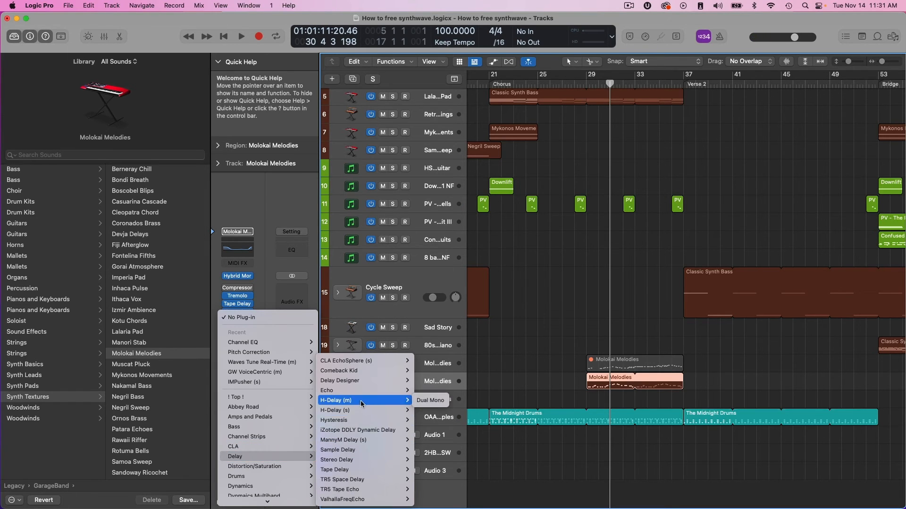
mouse_move(362, 410)
left_click(425, 410)
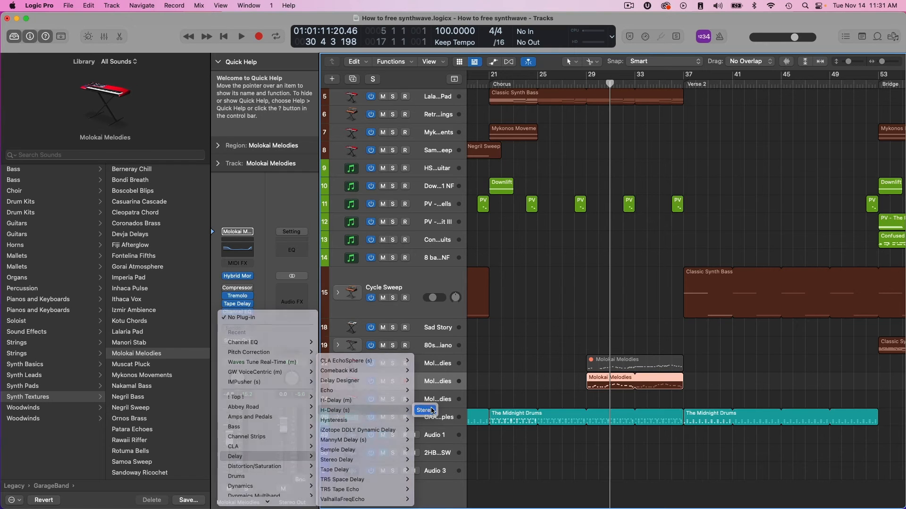
- Load the Guitar Delay preset in H-Delay and close the plug-in window
left_click_drag(545, 175, 501, 56)
left_click(443, 83)
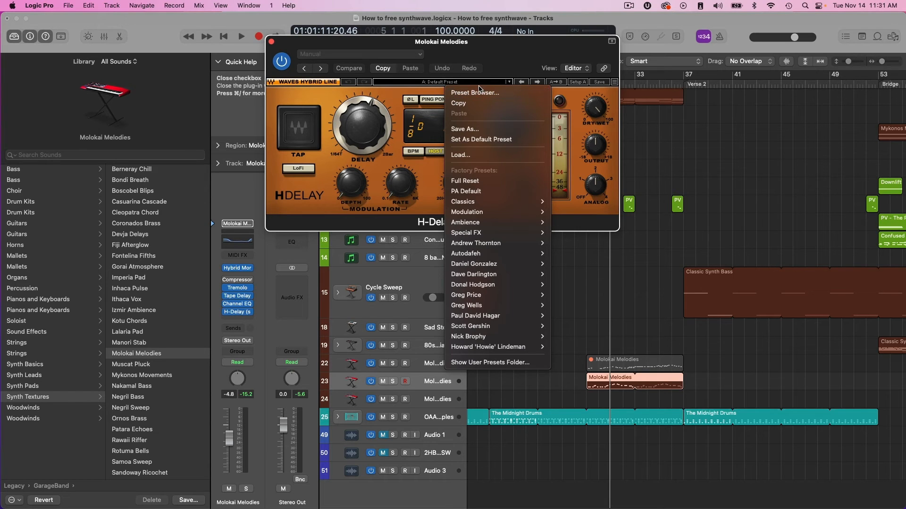
left_click(361, 54)
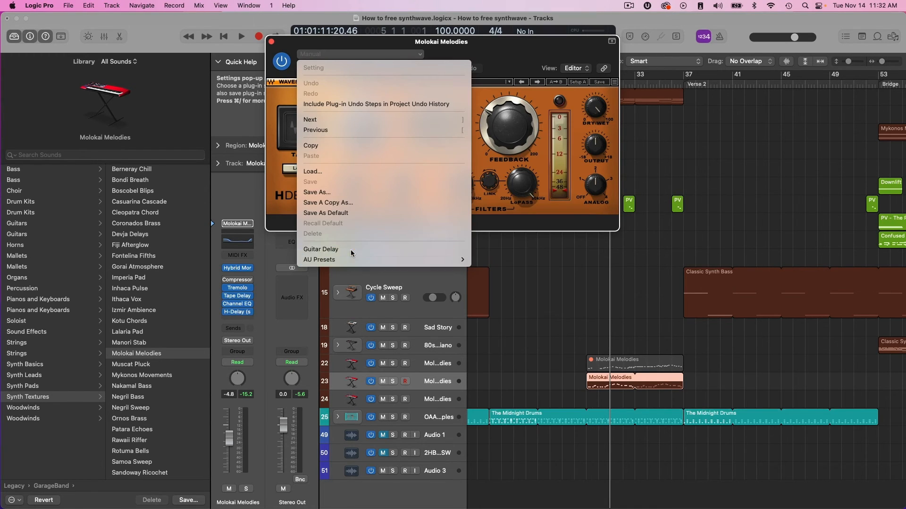
left_click(350, 250)
left_click(271, 42)
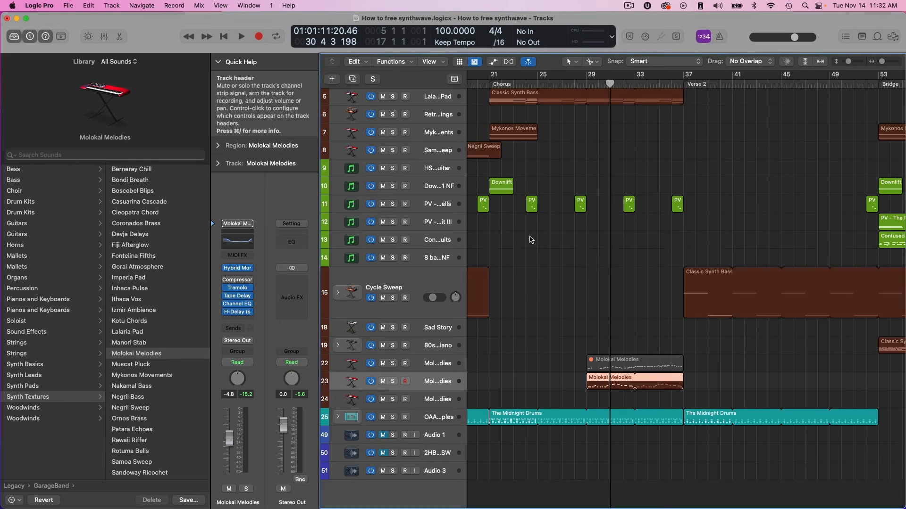
- Listen to the Molokai Melodies part with H-Delay from about bar 29 and remove the plug-in from the channel
left_click(586, 84)
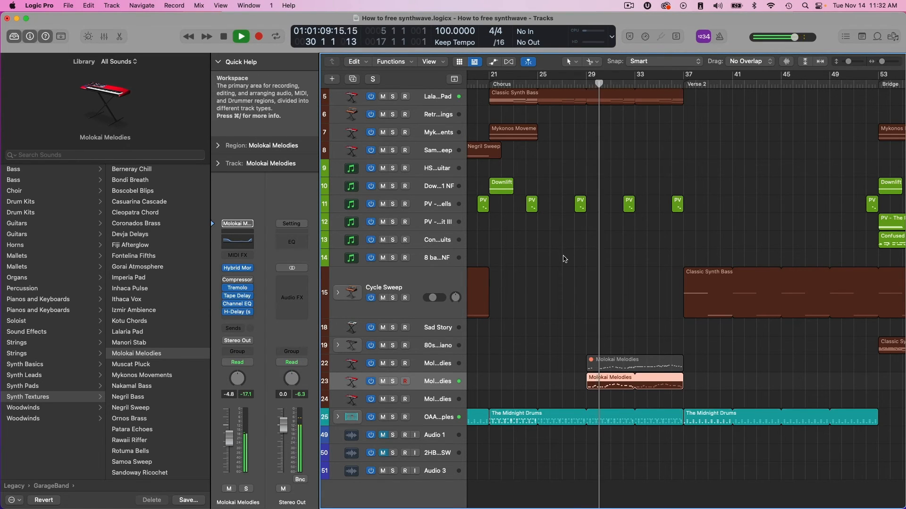
left_click(241, 313)
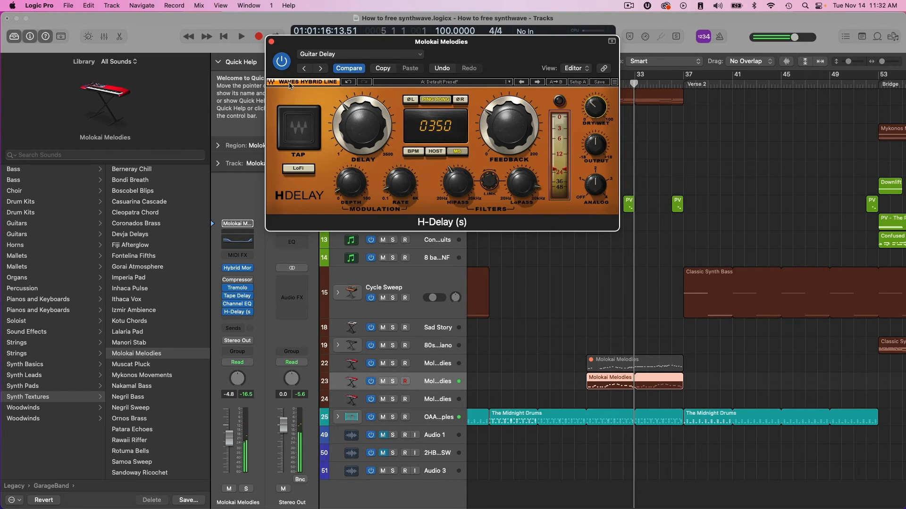
left_click(271, 42)
left_click(246, 311)
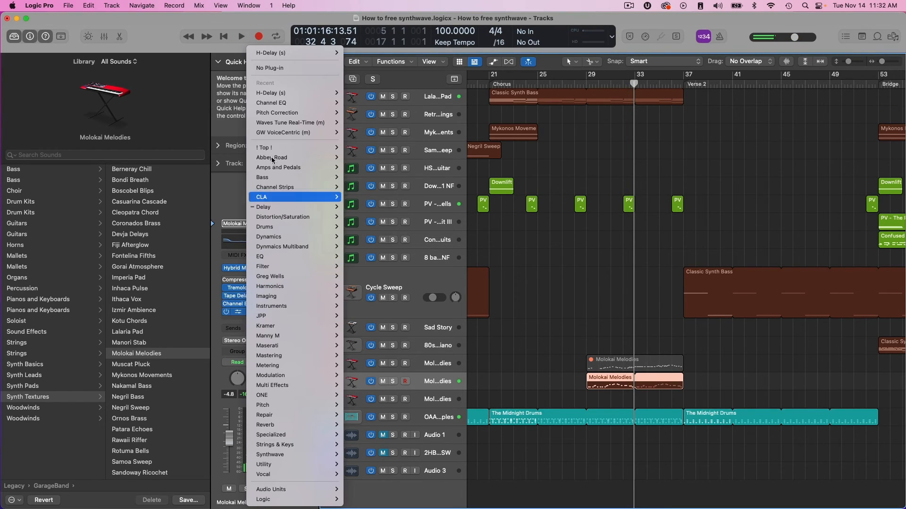
left_click(266, 69)
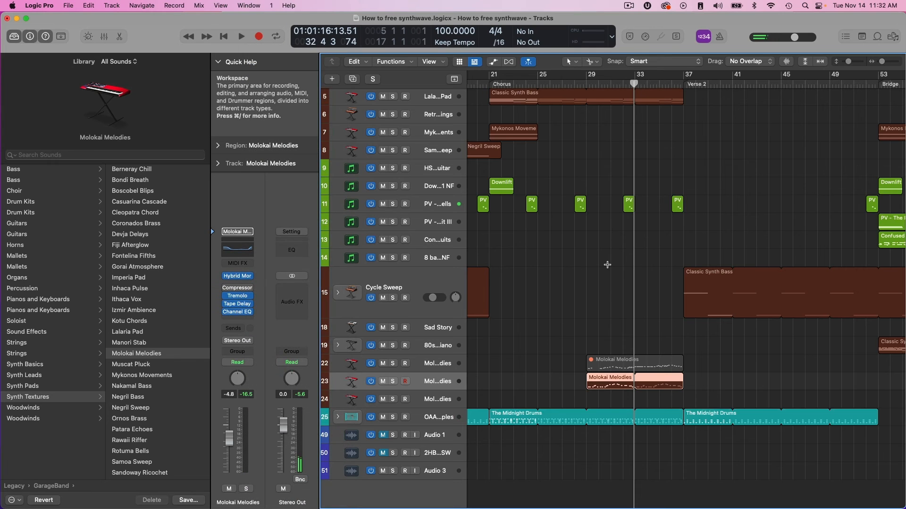
- Unmute the Dream Dancer track
scroll(607, 266, "up", 5)
scroll(607, 266, "right", 5)
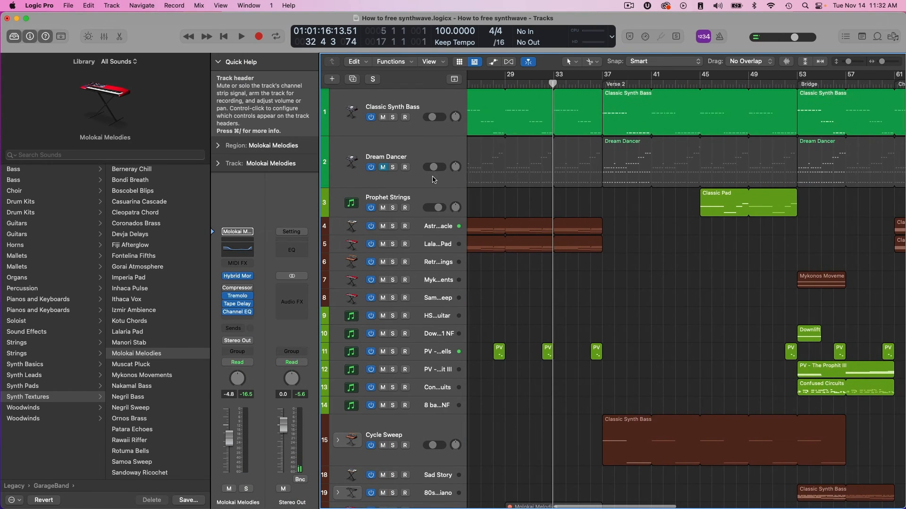
left_click(383, 168)
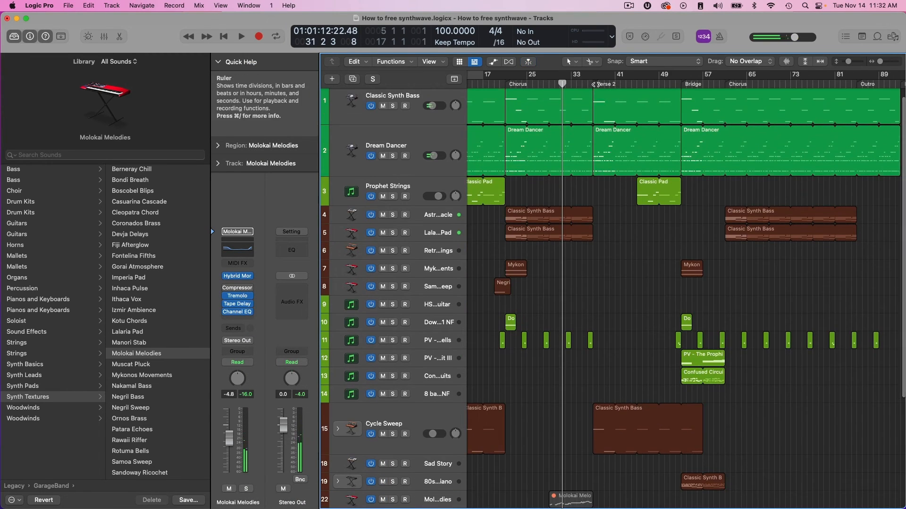
- View the Cycle Sweep region in Verse 2 and the parts in the Bridge, placing the playhead at bar 52
left_click_drag(600, 85, 606, 85)
left_click(602, 414)
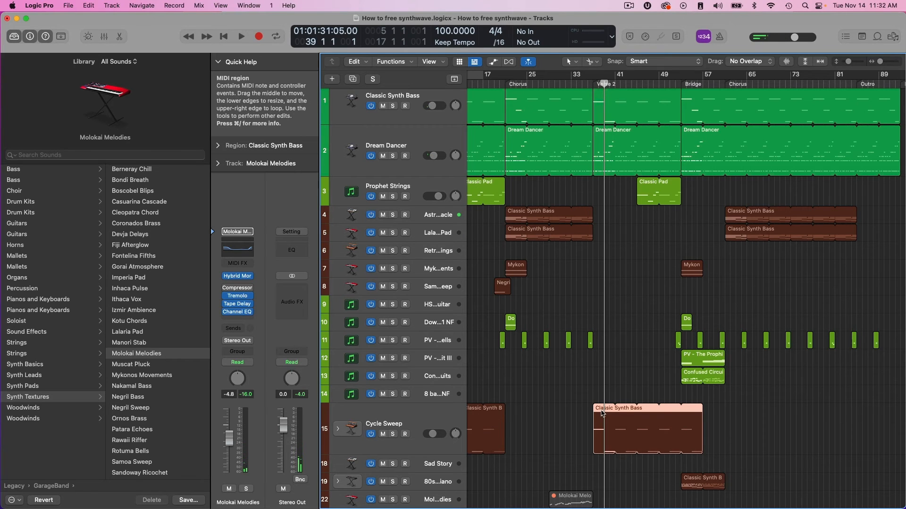
scroll(671, 359, "down", 2)
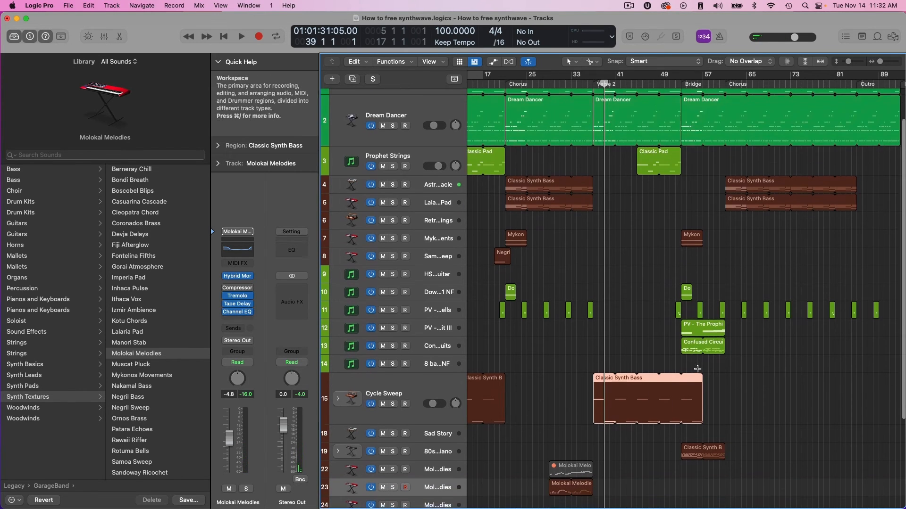
left_click(675, 84)
scroll(758, 400, "right", 1)
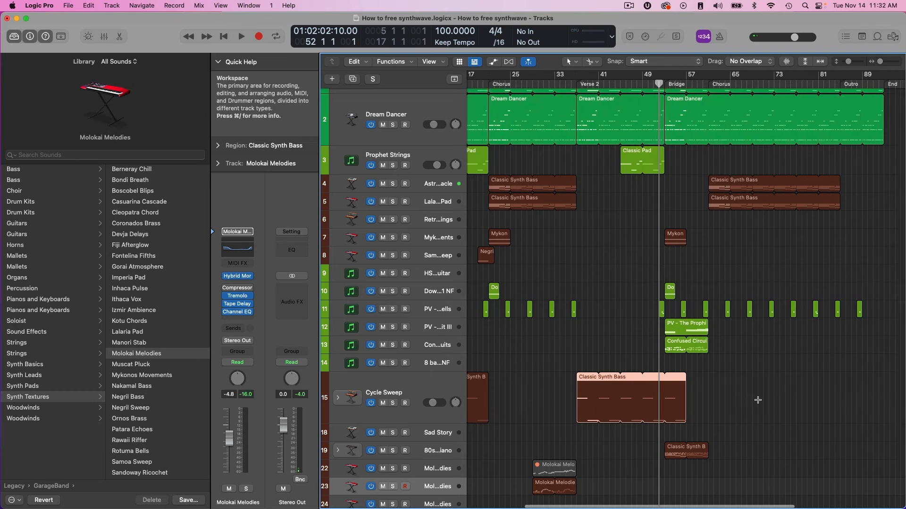
left_click_drag(879, 62, 884, 61)
scroll(859, 135, "right", 8)
scroll(857, 133, "right", 5)
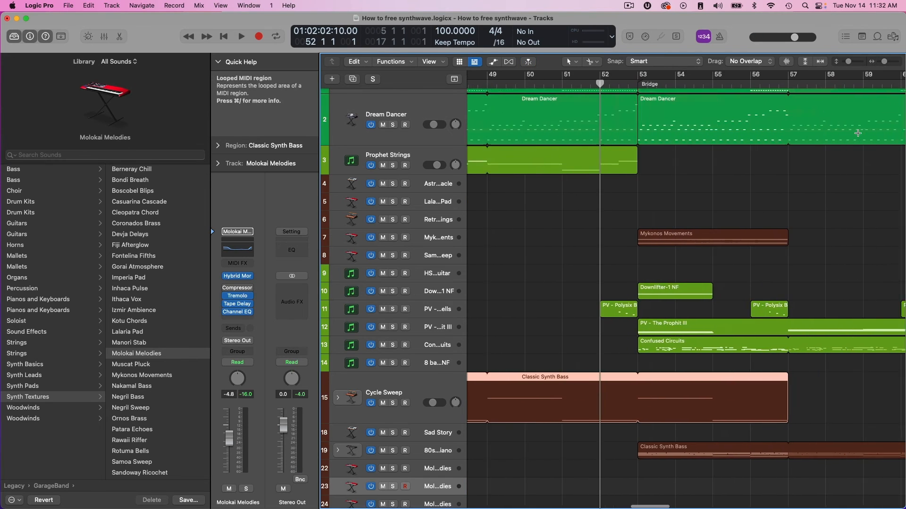
- Examine the notes of the PV - The Prophit III region of the Bridge in the Piano Roll
left_click(632, 325)
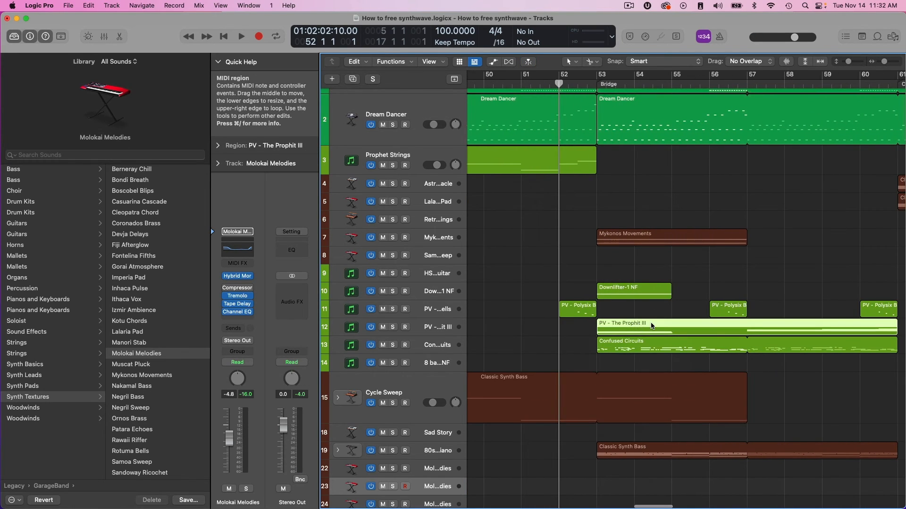
double_click(651, 326)
scroll(588, 343, "up", 5)
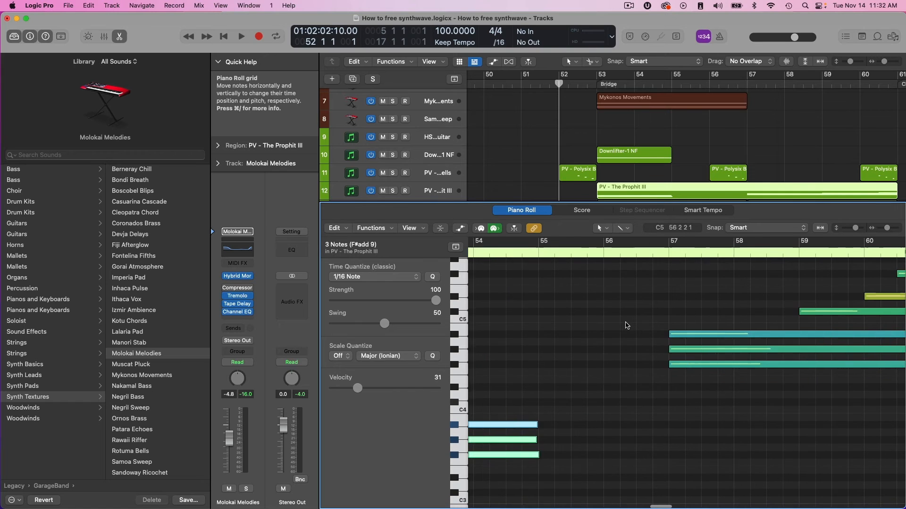
scroll(622, 326, "right", 3)
- Solo the PV - The Prophit III track and play it from bar 52, following its opening chord in the Piano Roll
key("space")
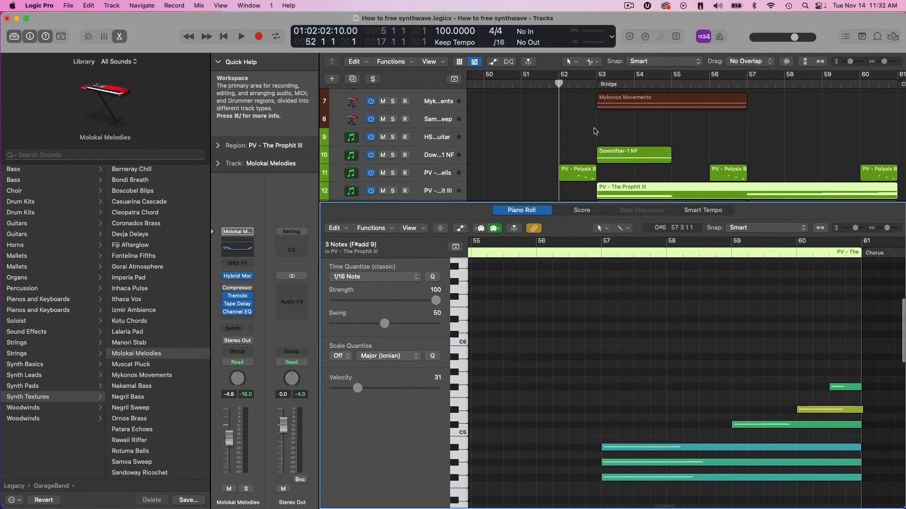
key("s")
scroll(684, 344, "down", 2)
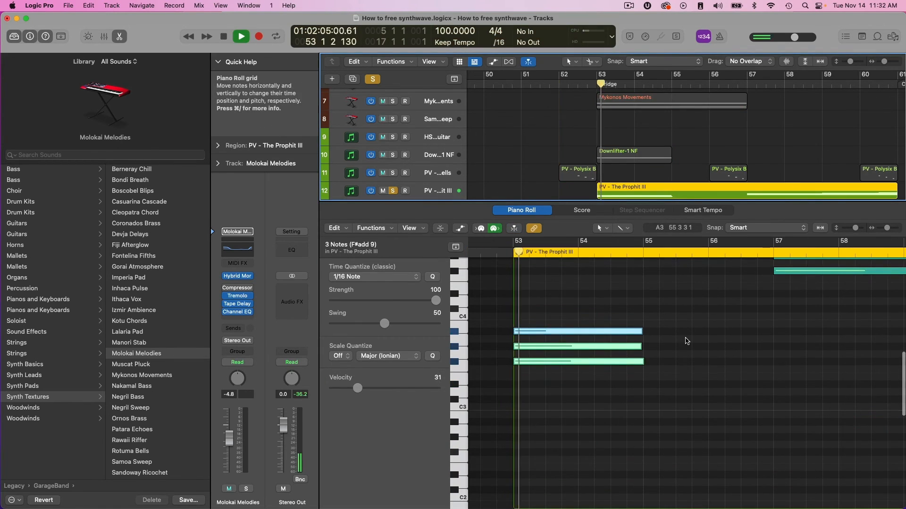
scroll(713, 335, "right", 2)
scroll(712, 336, "up", 3)
scroll(713, 336, "right", 2)
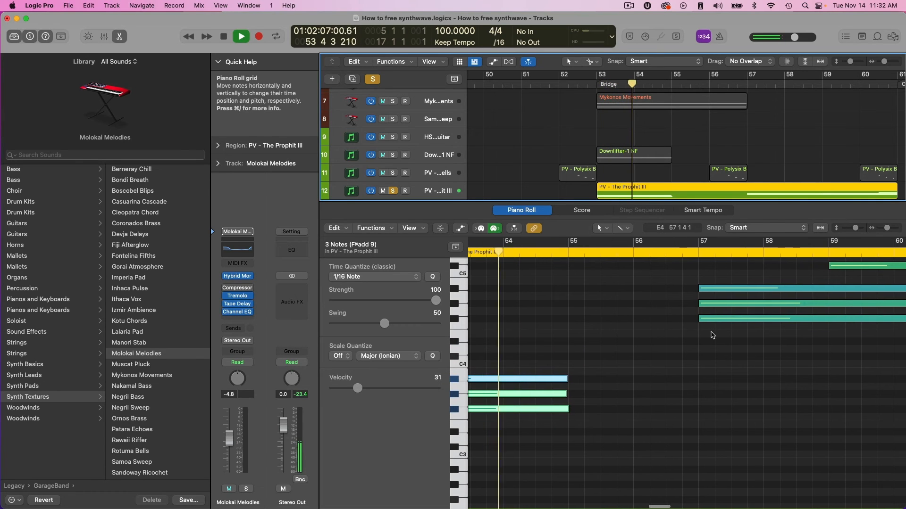
scroll(695, 115, "down", 2)
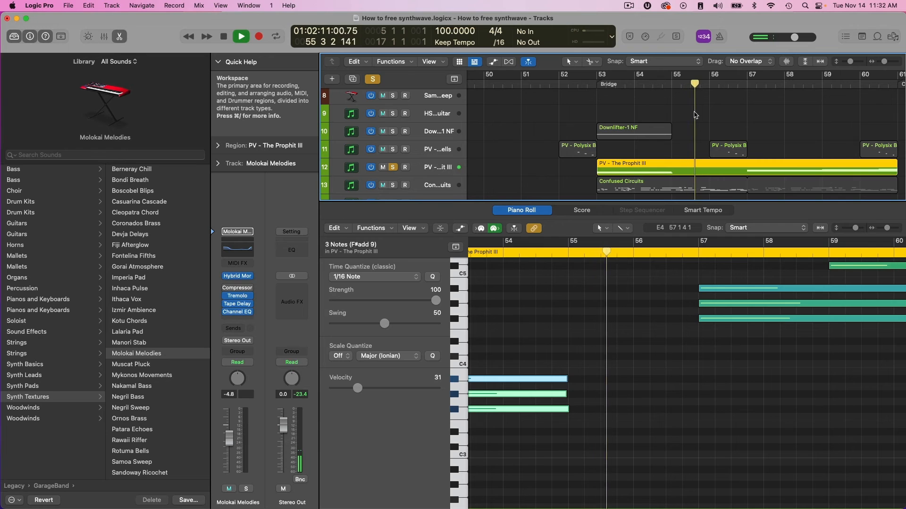
- Follow the Prophit III notes of bars 57 to 60 during playback, stop at the Chorus and close the Piano Roll
scroll(638, 288, "right", 3)
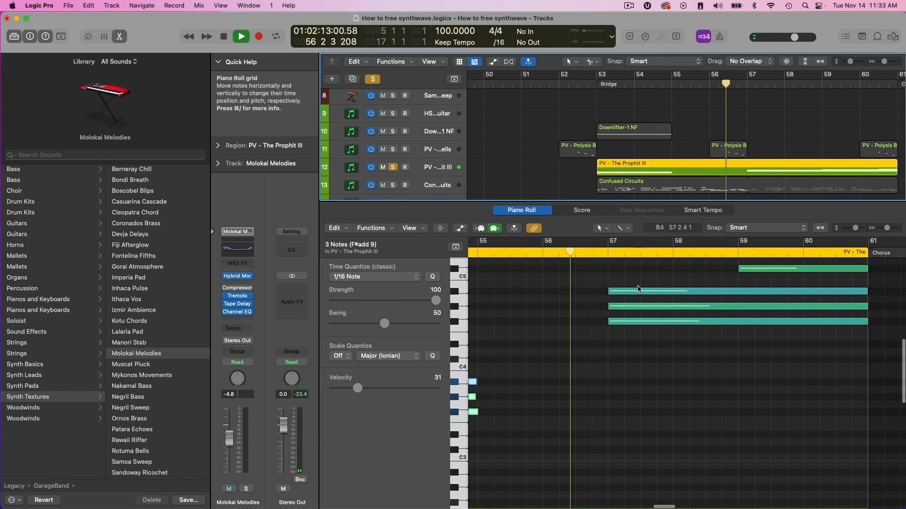
scroll(638, 289, "up", 3)
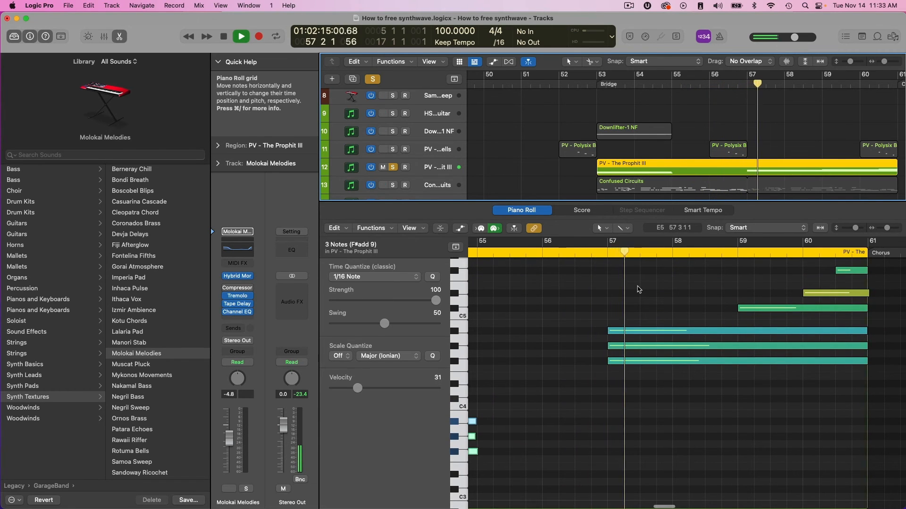
scroll(642, 288, "right", 3)
scroll(646, 289, "up", 3)
scroll(648, 289, "right", 2)
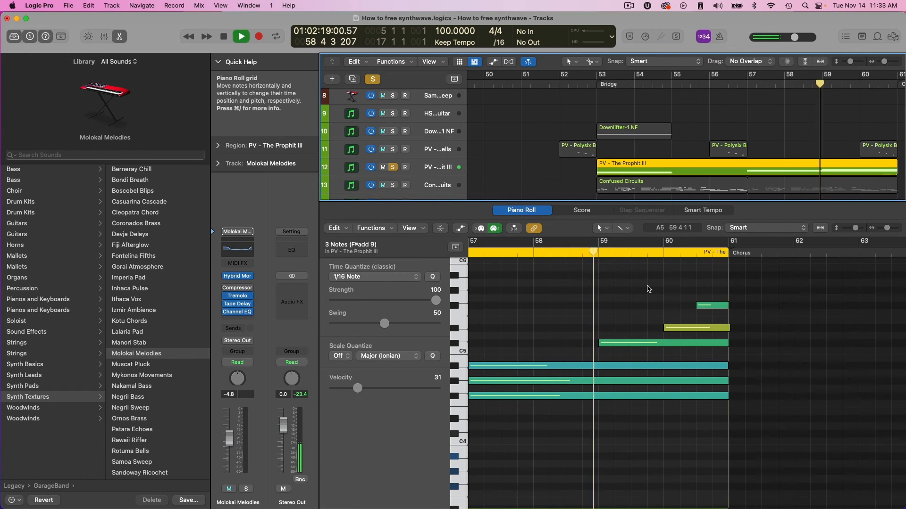
scroll(649, 289, "right", 2)
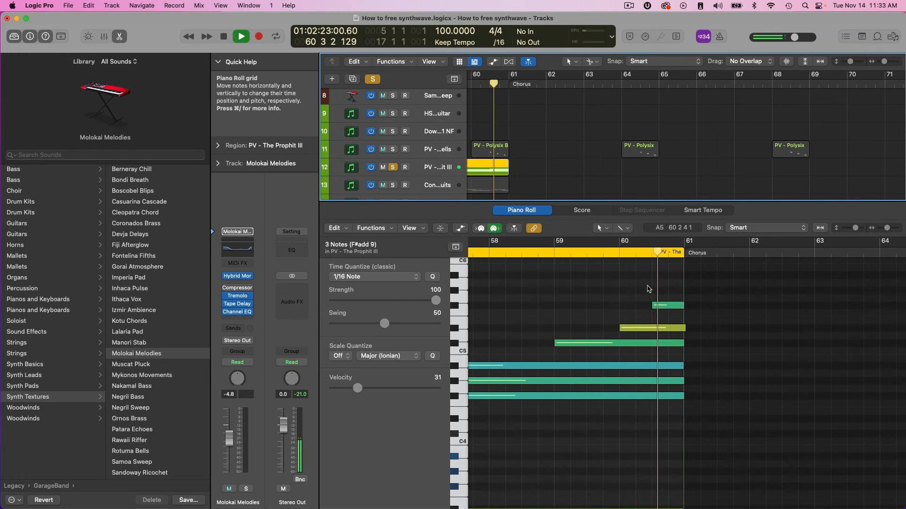
key("space")
scroll(563, 117, "left", 5)
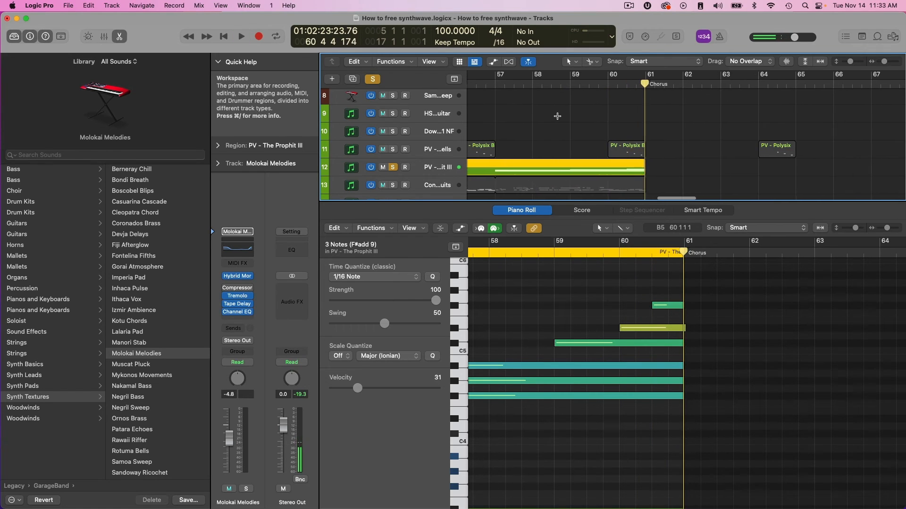
key("e")
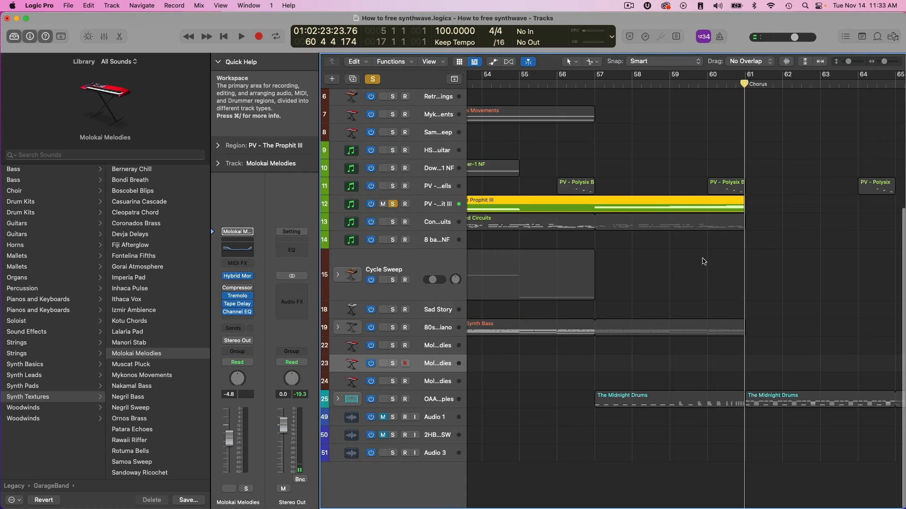
scroll(696, 263, "left", 2)
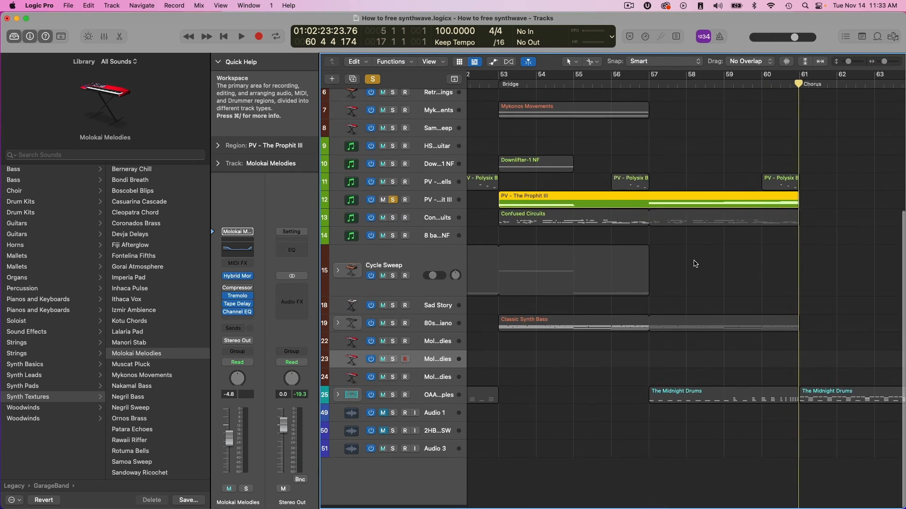
- Solo and select the Confused Circuits track alongside PV - The Prophit III, and place the playhead at bar 53
left_click(405, 223)
left_click(393, 222)
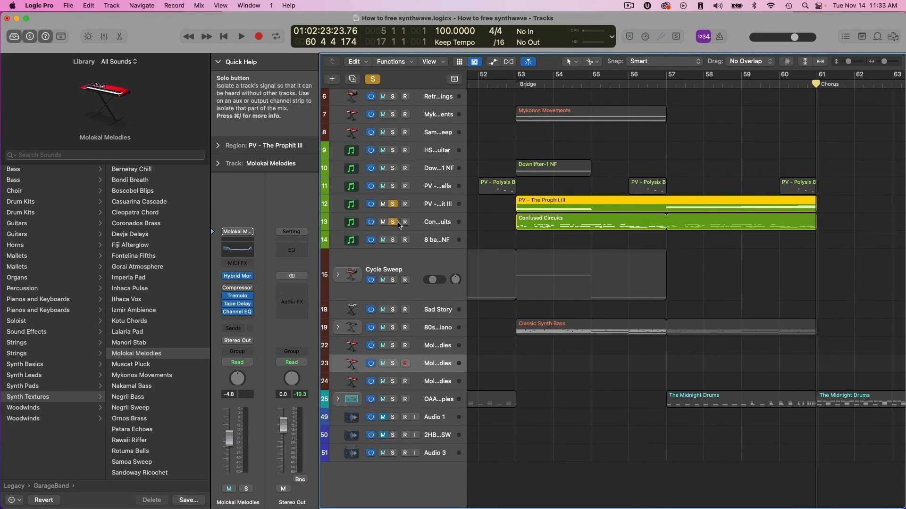
left_click(426, 223)
left_click(519, 84)
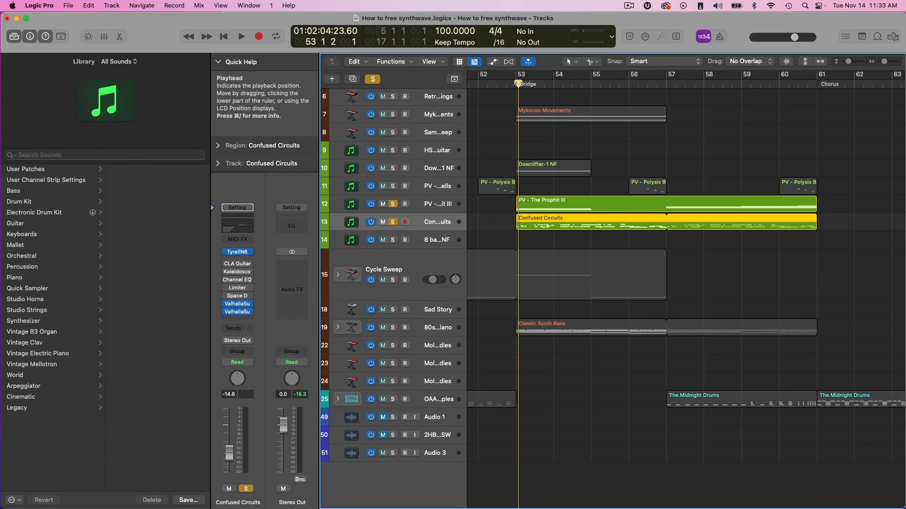
- Inspect the TyrellN6 synth on the Confused Circuits track, and play its Bridge region from bar 53 while viewing the notes in the Piano Roll
left_click(237, 252)
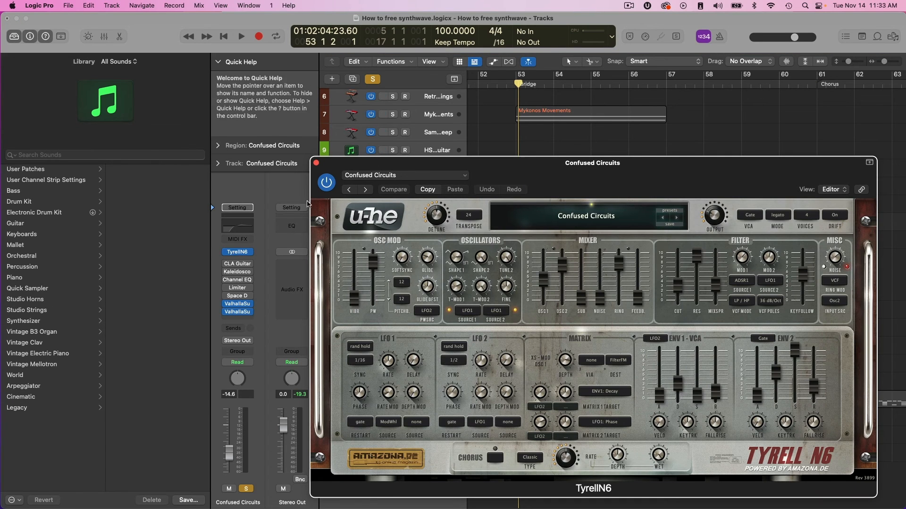
left_click(316, 163)
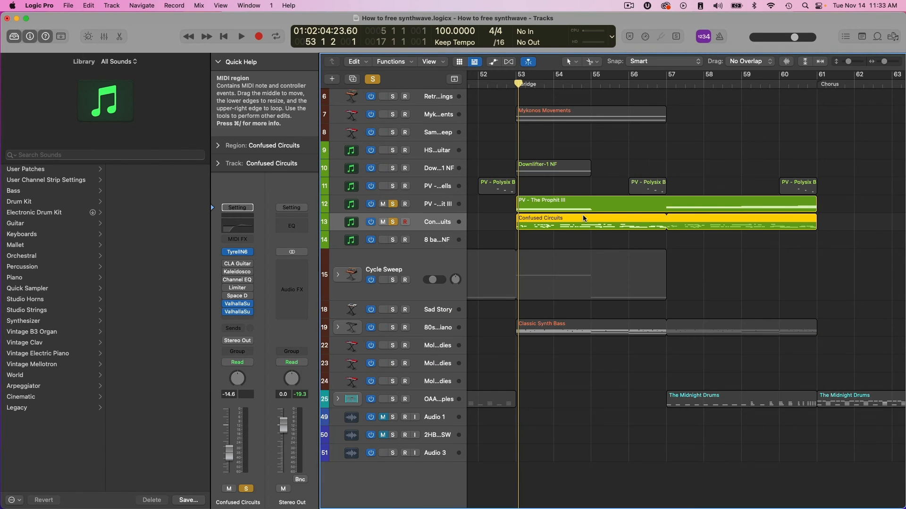
double_click(582, 214)
key("space")
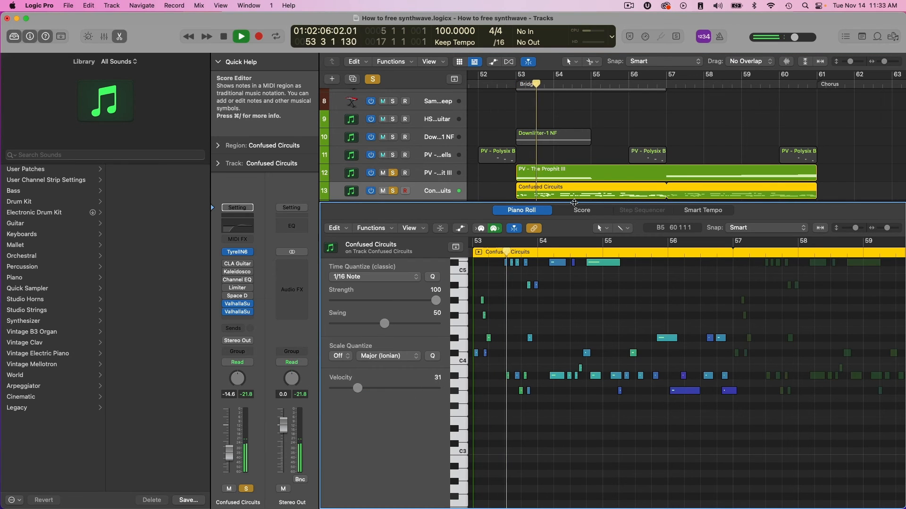
key("e")
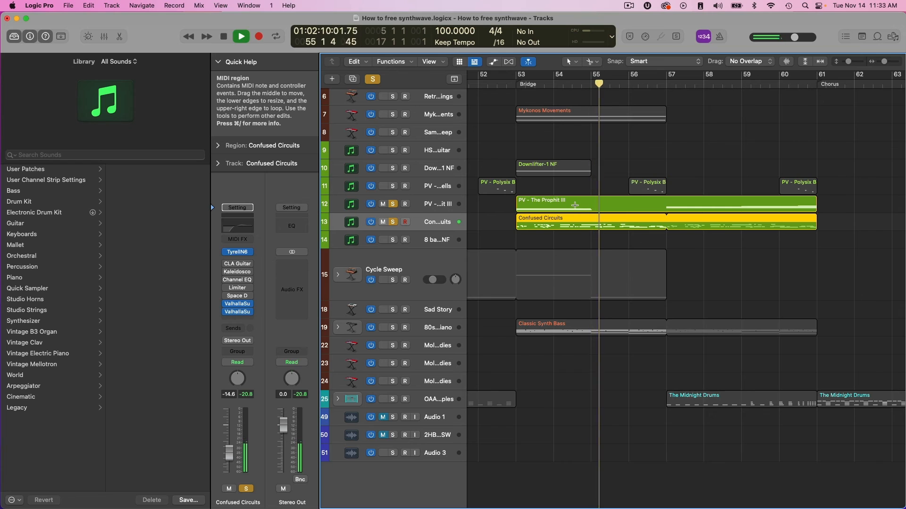
key("space")
- Unsolo Confused Circuits, solo and enlarge the 80s FM Piano track, and examine its Bridge chord notes in the Piano Roll
left_click(393, 223)
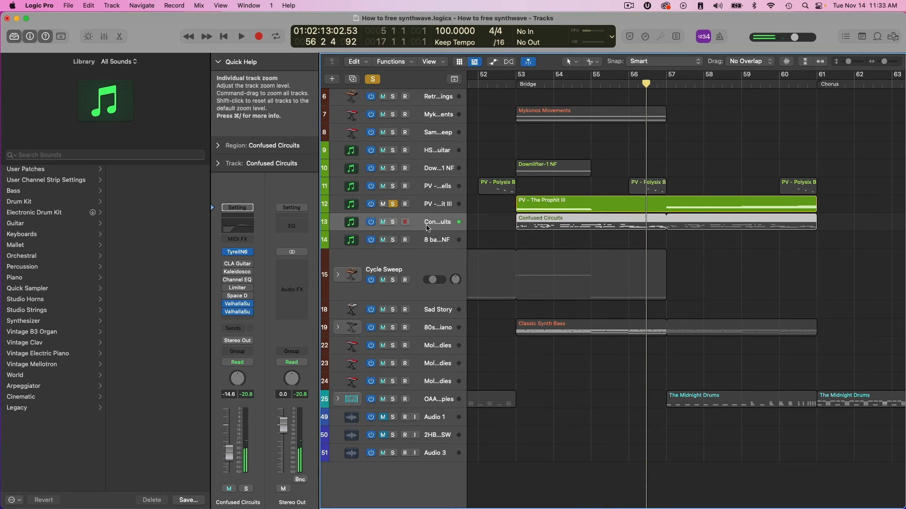
left_click(393, 328)
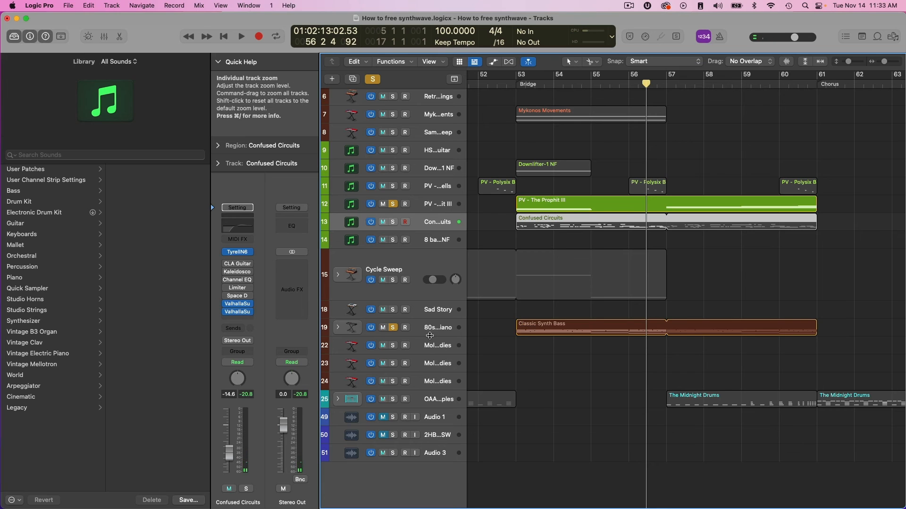
left_click_drag(398, 336, 429, 369)
double_click(601, 326)
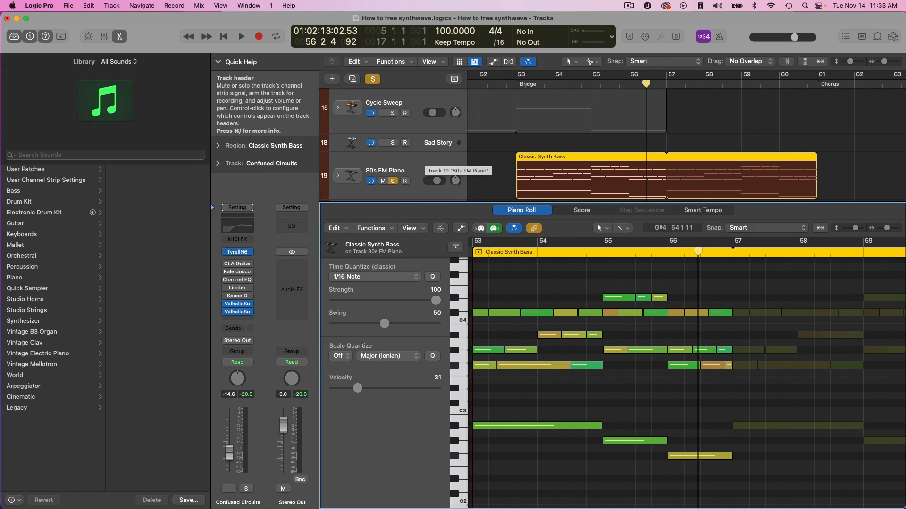
scroll(613, 336, "left", 2)
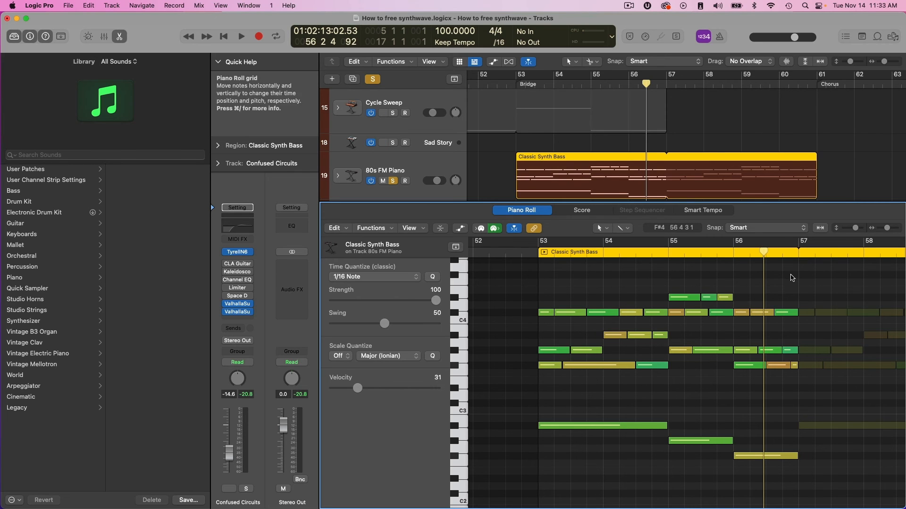
- Select all notes of the 80s FM Piano region, examine the Humanize MIDI Transform settings, and close the window without applying them
left_click_drag(791, 278, 517, 481)
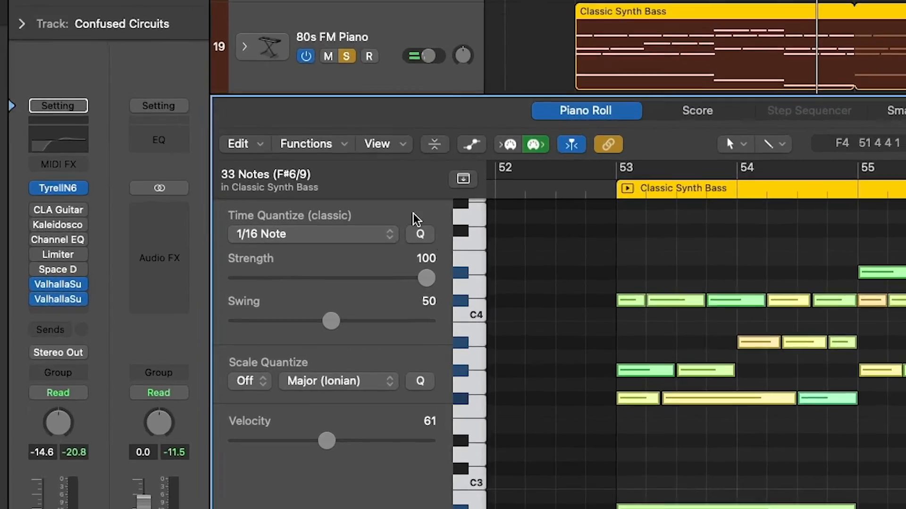
left_click(367, 222)
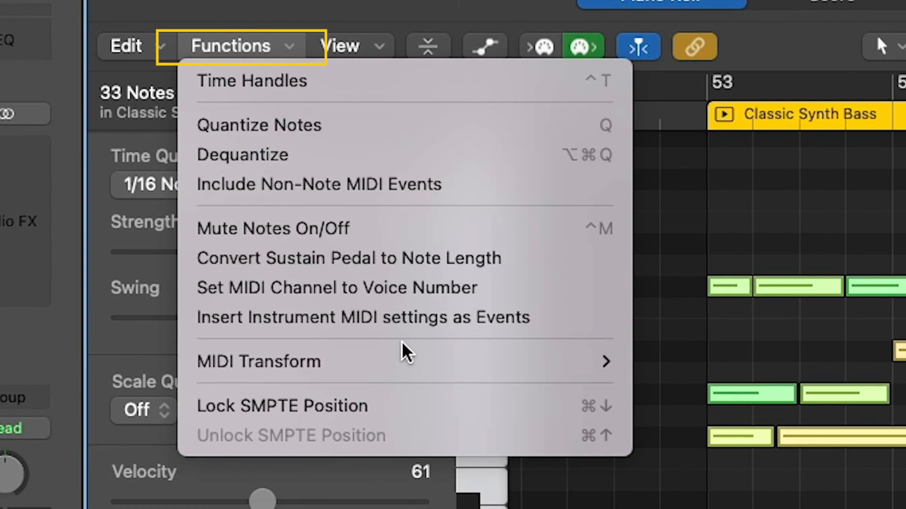
mouse_move(410, 360)
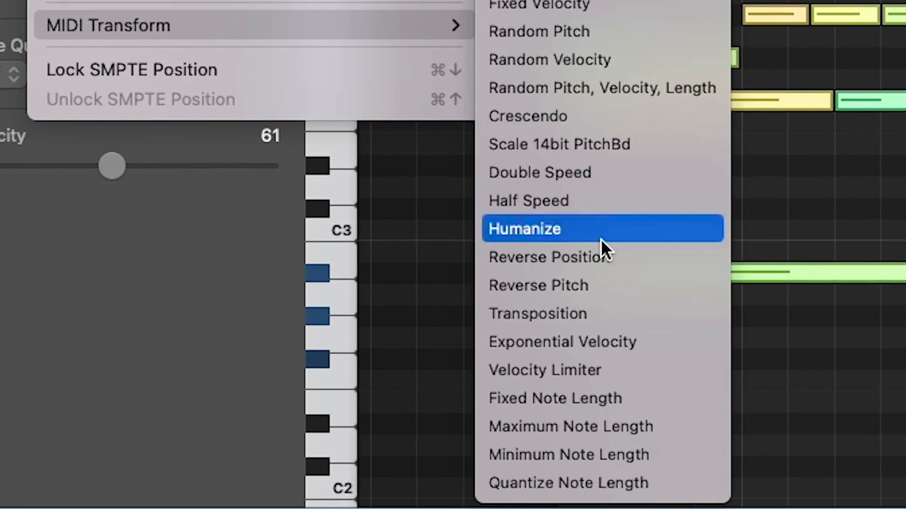
left_click(601, 238)
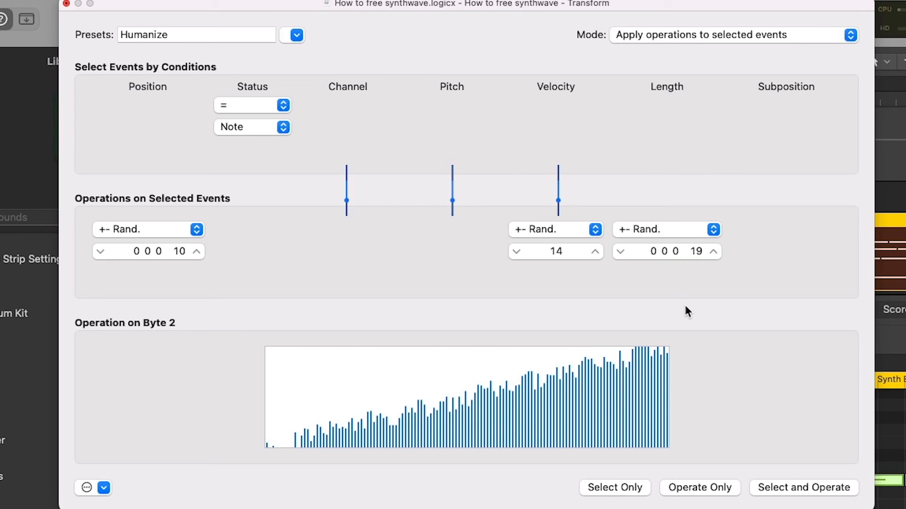
left_click(902, 198)
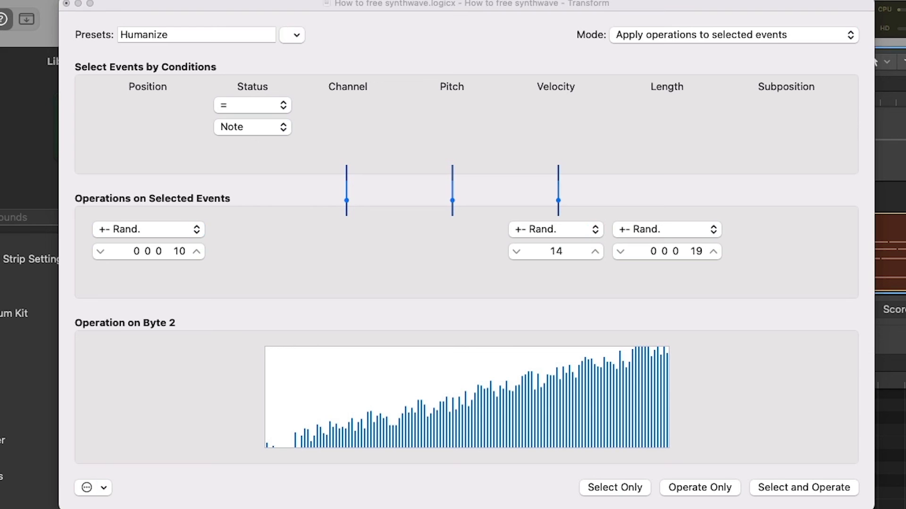
left_click(76, 4)
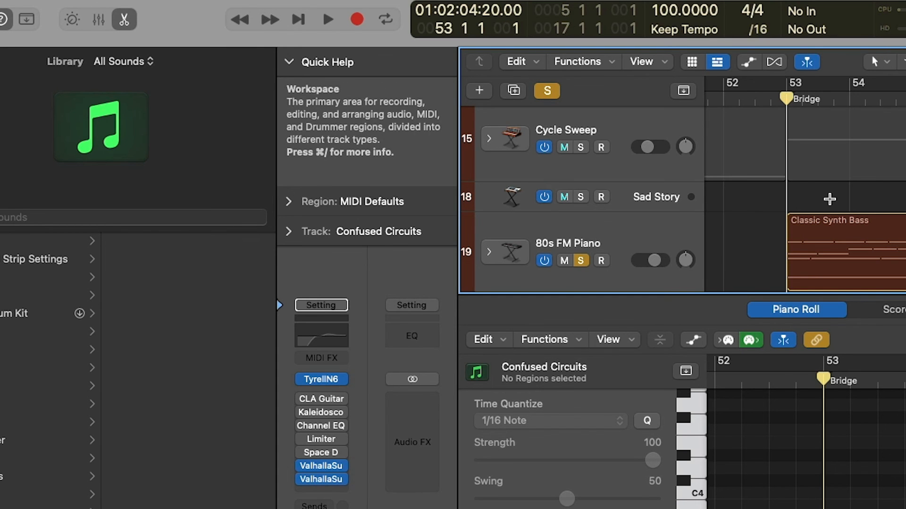
- Play the soloed 80s FM Piano and PV - The Prophit III tracks from bar 53 with the Piano Roll closed, and stop before bar 57
key("space")
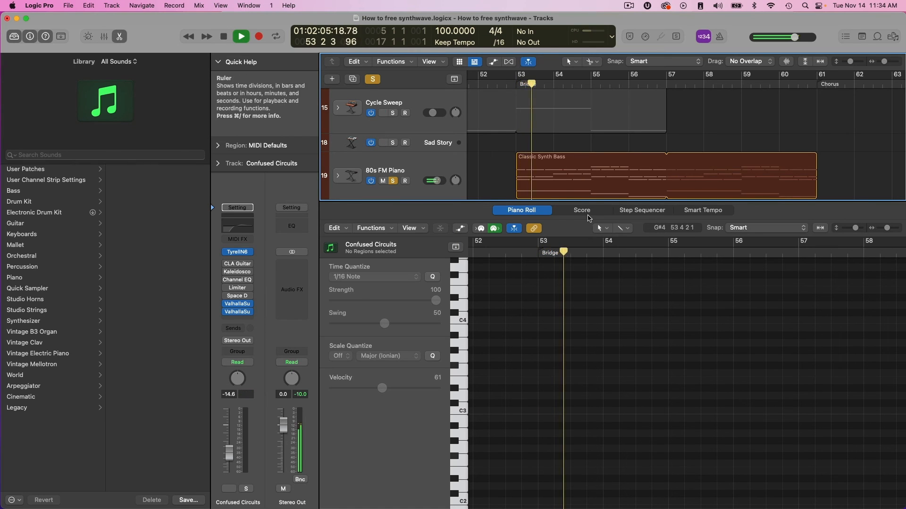
key("e")
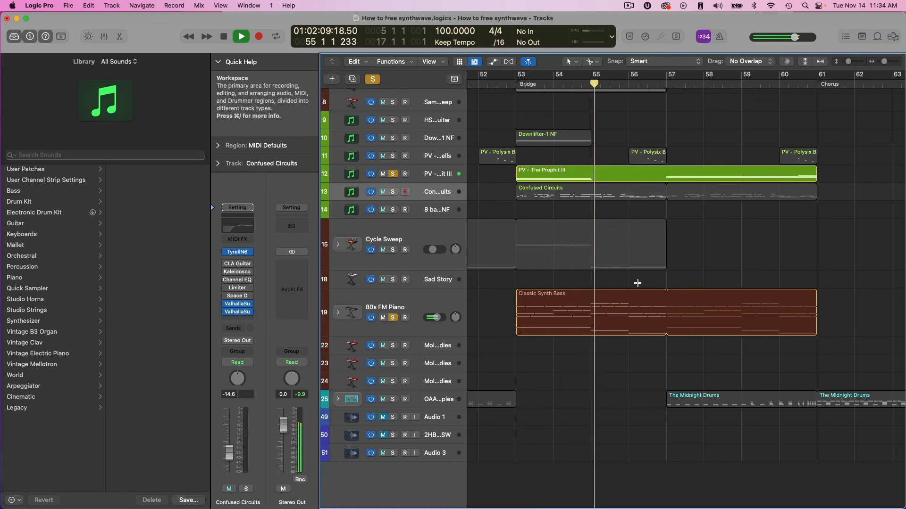
scroll(702, 260, "up", 3)
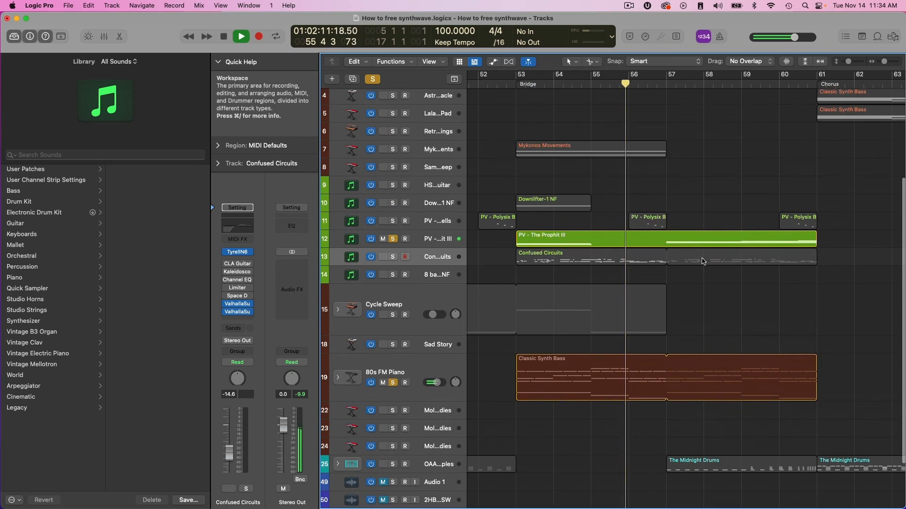
scroll(702, 261, "up", 1)
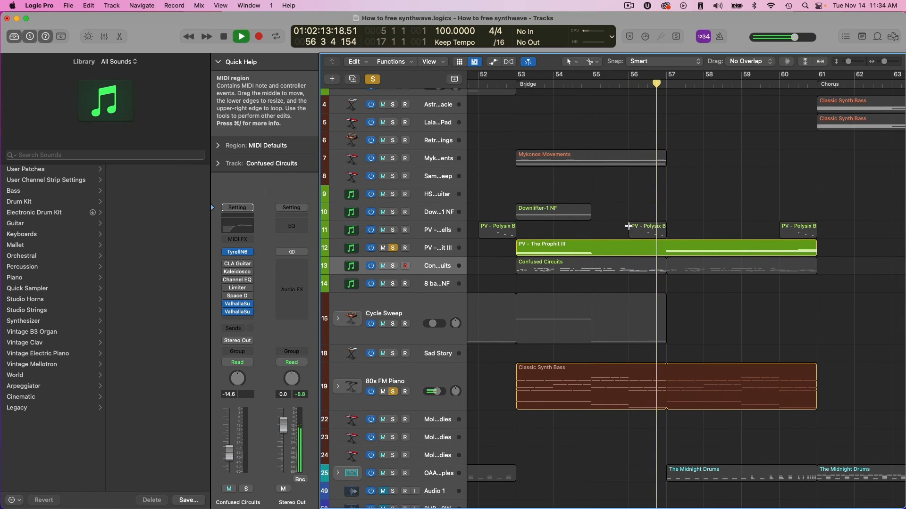
key("space")
- Clear all track solos and examine the notes of the Mykonos Movements region in the Bridge, closing the Piano Roll again
left_click(372, 79)
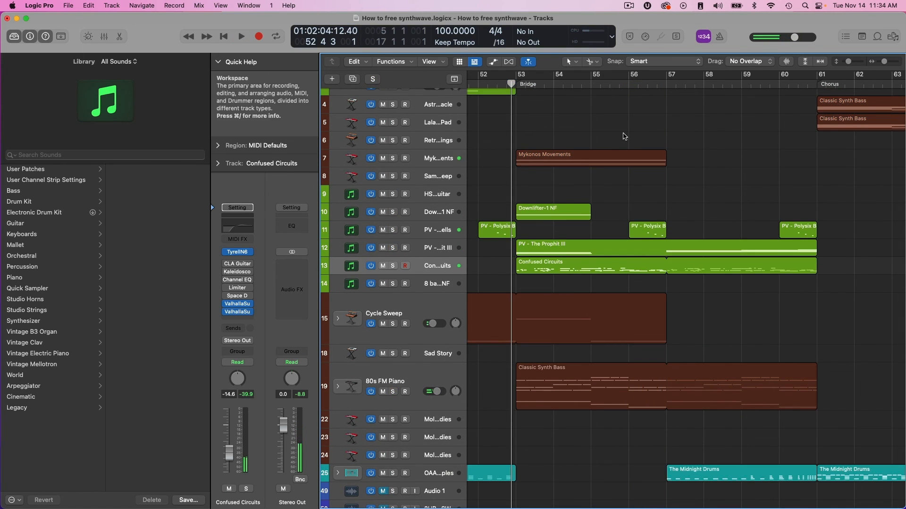
scroll(624, 136, "up", 5)
double_click(613, 270)
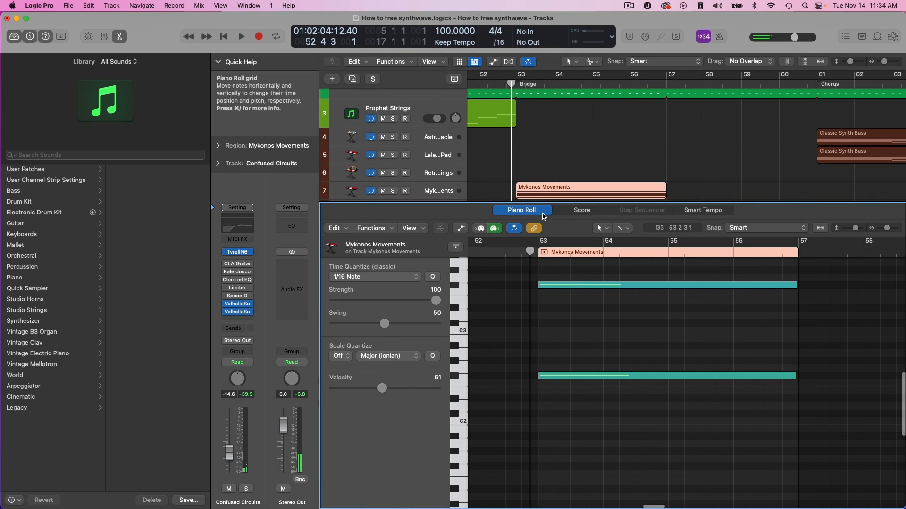
key("e")
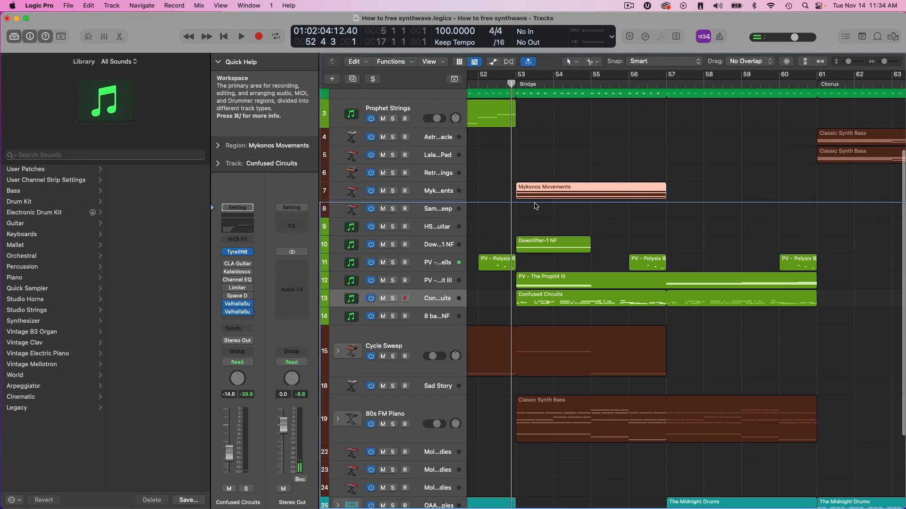
- Play the full Bridge mix from just before bar 53, and examine The Midnight Drums build-up of bars 57 to 60 in the Piano Roll
key("space")
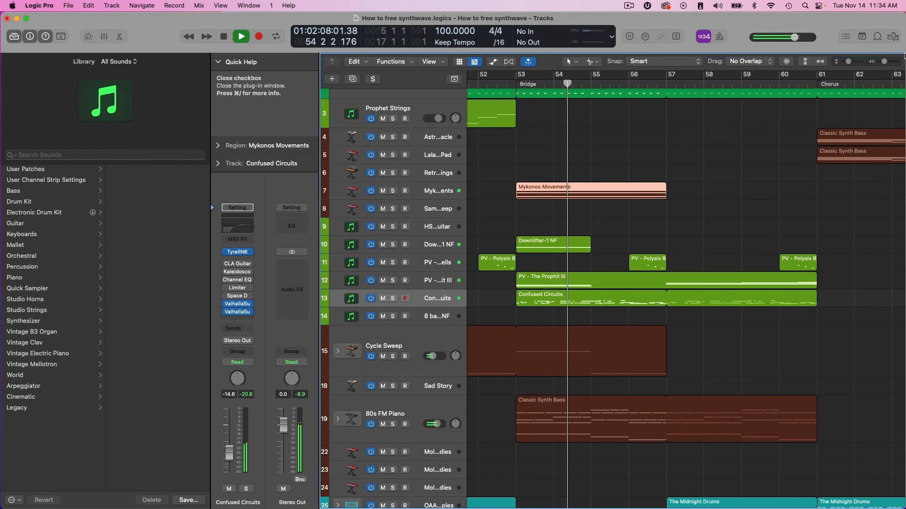
left_click_drag(885, 63, 880, 63)
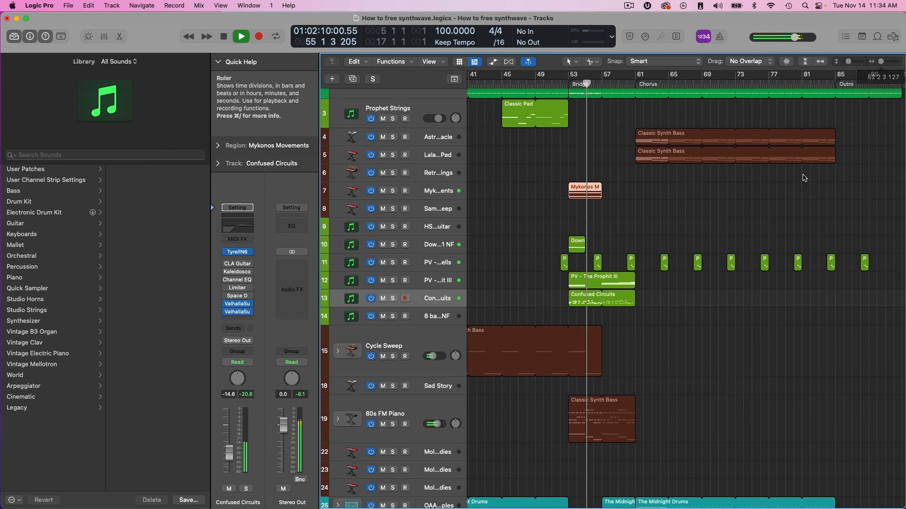
scroll(762, 270, "down", 2)
scroll(761, 270, "down", 2)
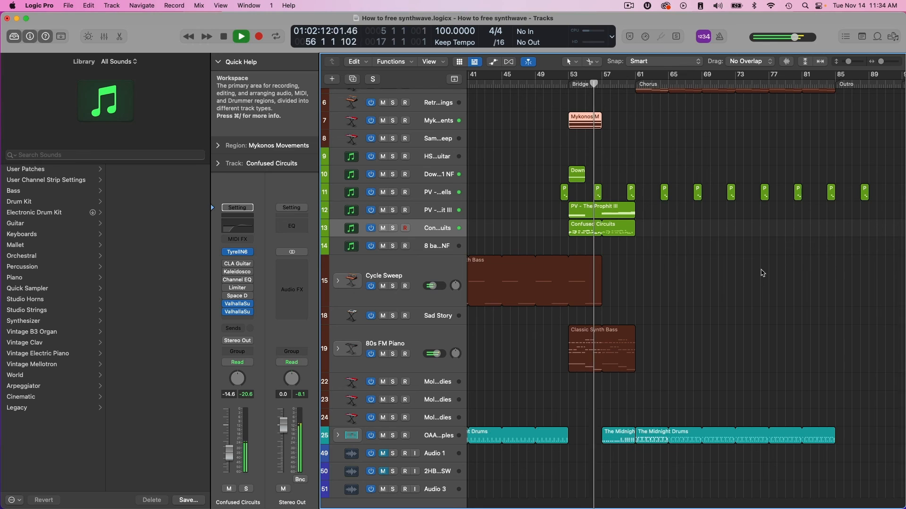
left_click(623, 435)
double_click(623, 435)
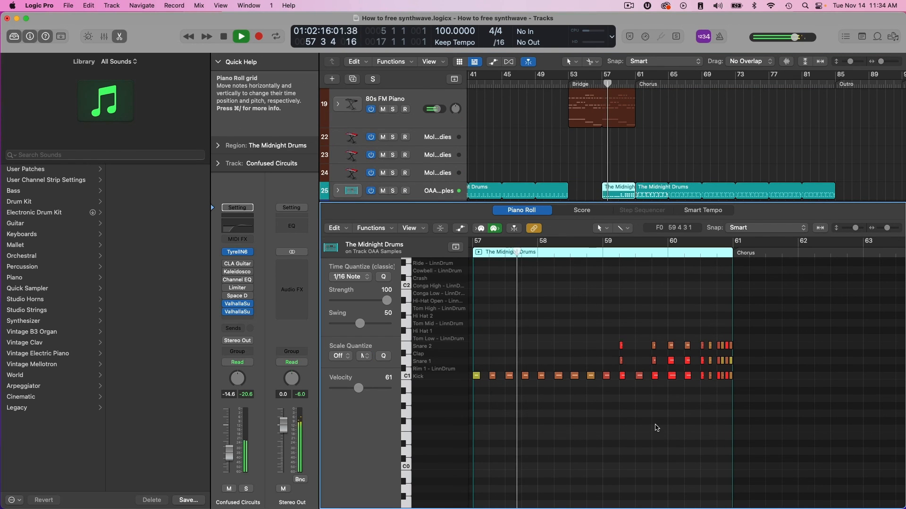
key("e")
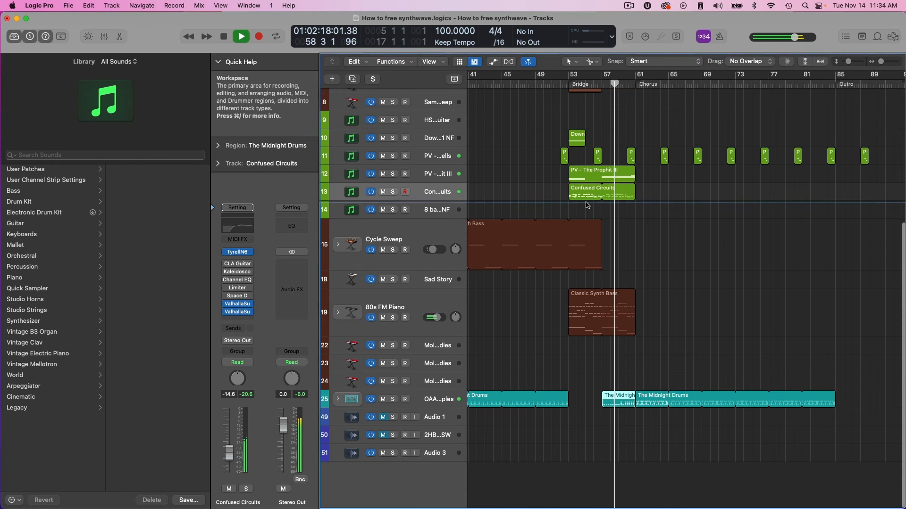
- Show the track automation and examine the ES2 Filter 2 cutoff curves of Classic Synth Bass and Dream Dancer, then hide it
scroll(665, 280, "up", 5)
scroll(665, 280, "up", 3)
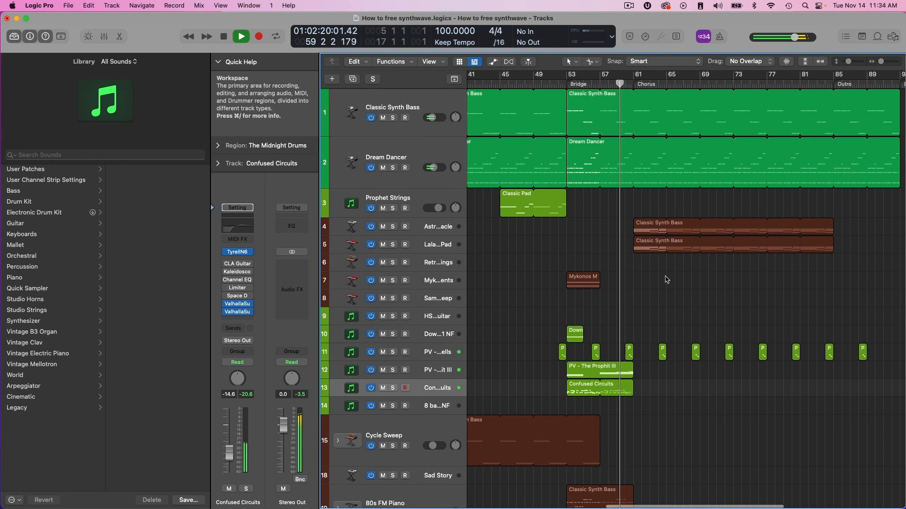
key("a")
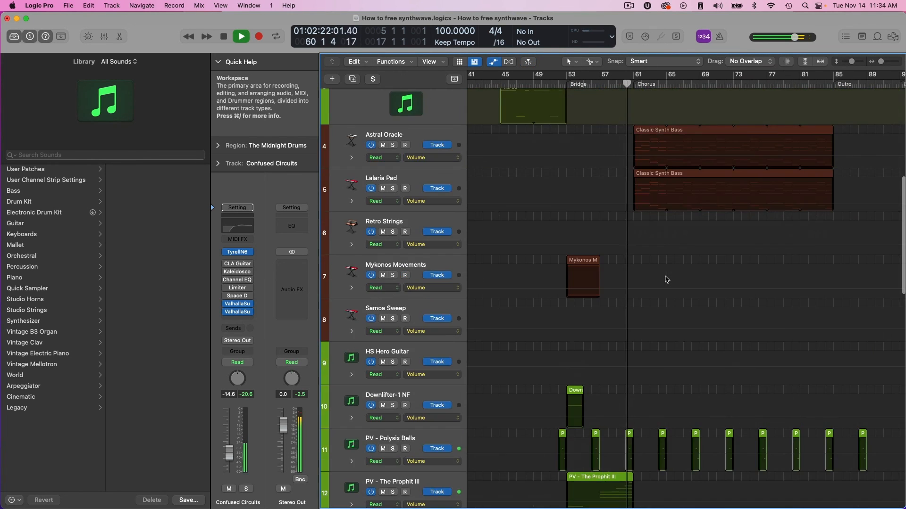
scroll(666, 280, "up", 8)
scroll(645, 255, "up", 2)
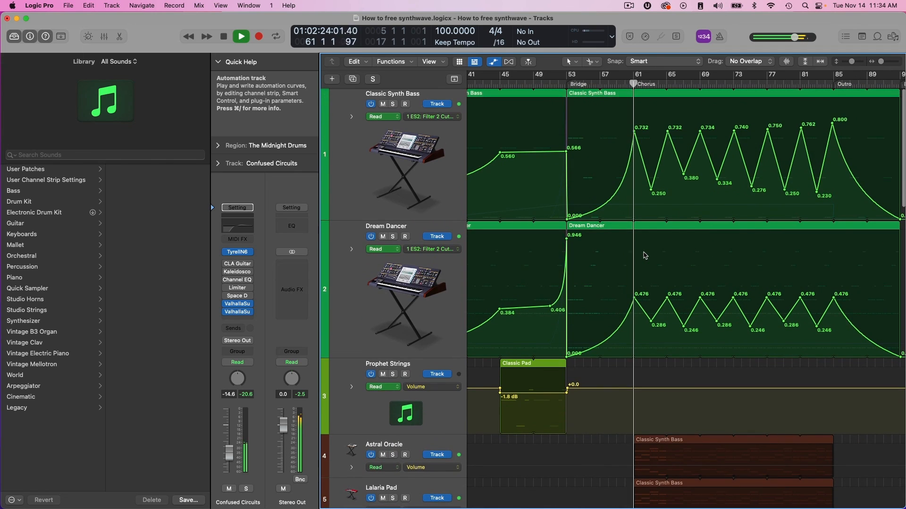
key("a")
- Follow the start of the final Chorus at bar 61 during playback, looking over the lower tracks and The Midnight Drums
scroll(691, 296, "down", 1)
scroll(691, 297, "down", 4)
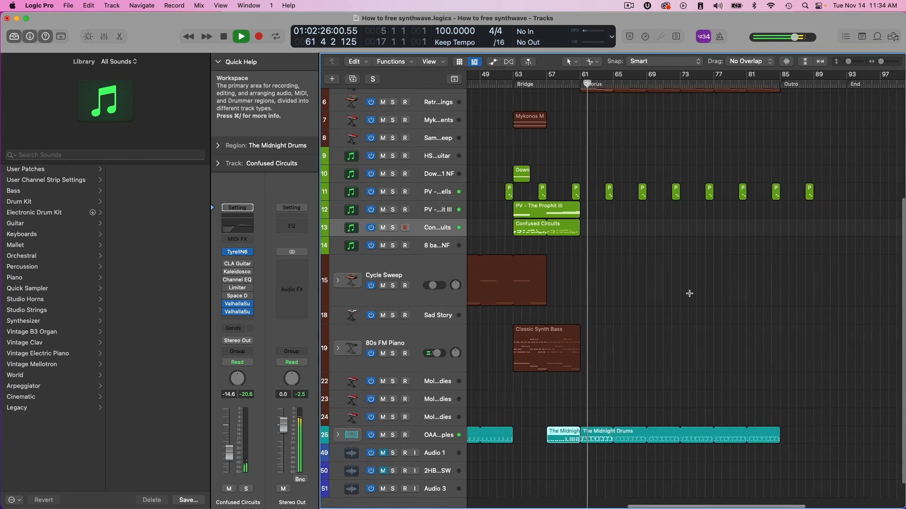
scroll(691, 296, "right", 1)
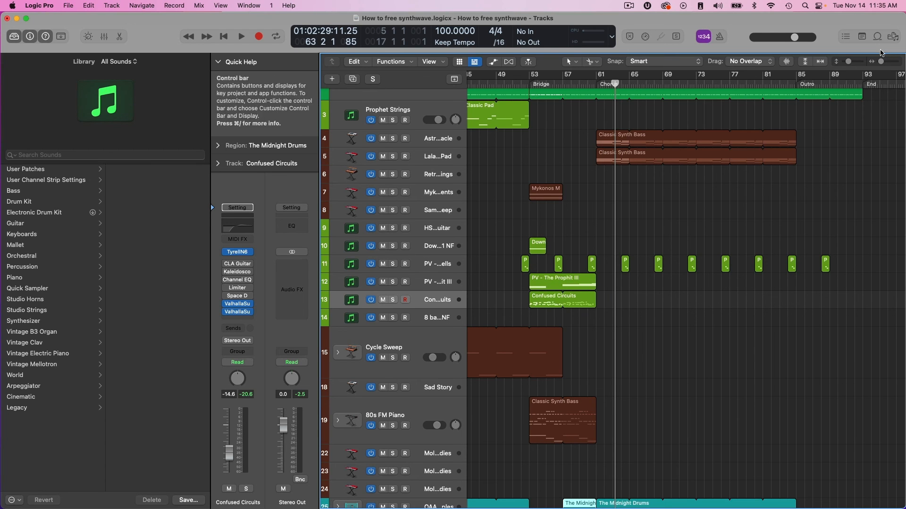
- Review the whole song arrangement from Intro to Outro across all tracks, starting with the first Classic Synth Bass region
left_click_drag(881, 61, 875, 63)
scroll(816, 120, "up", 5)
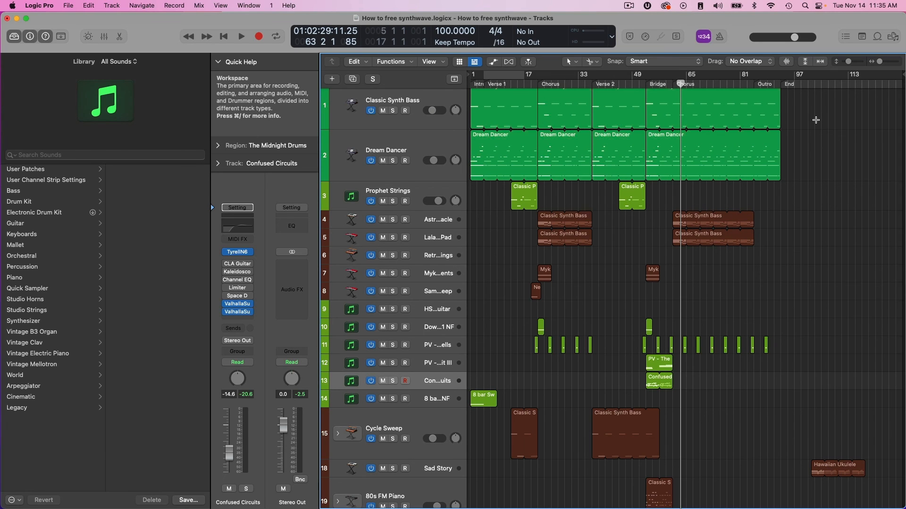
scroll(815, 121, "up", 1)
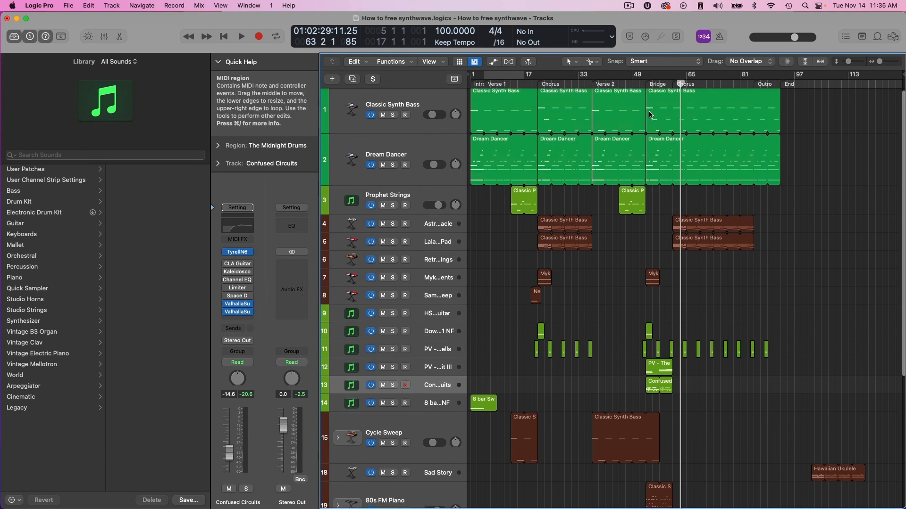
left_click(478, 100)
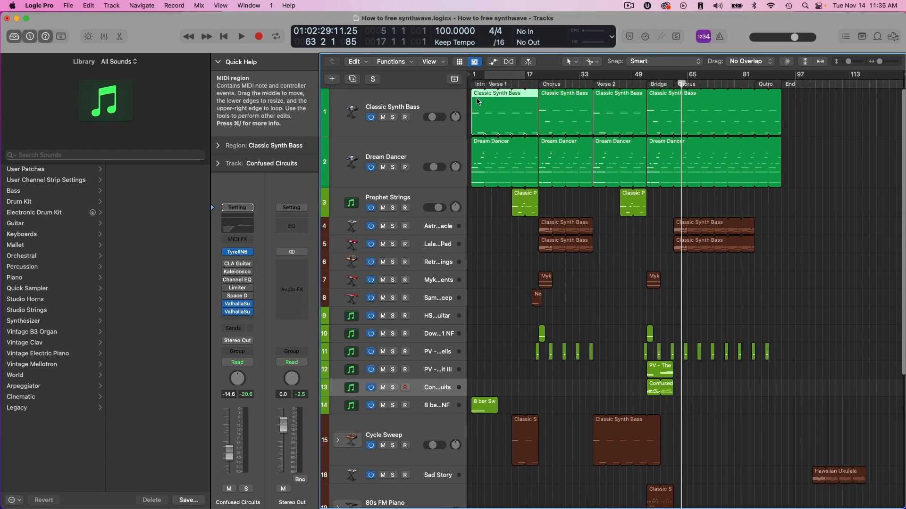
scroll(550, 170, "down", 2)
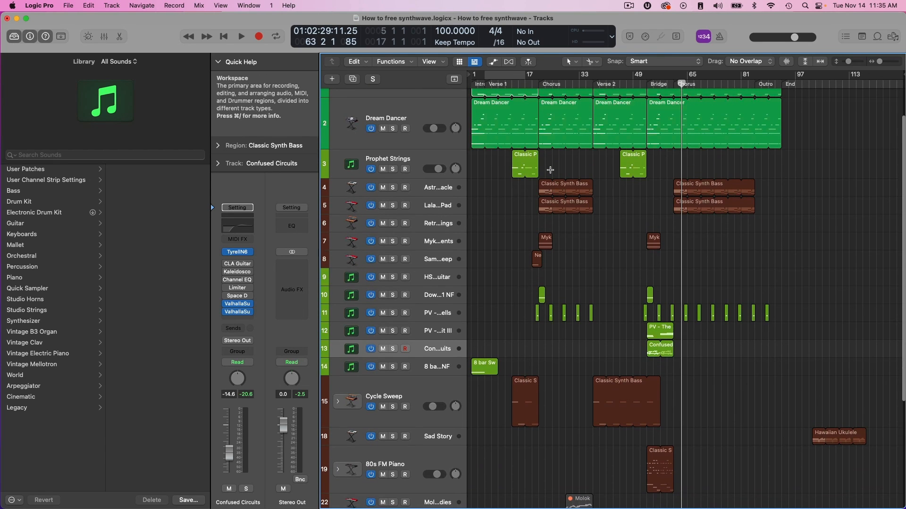
scroll(571, 260, "down", 5)
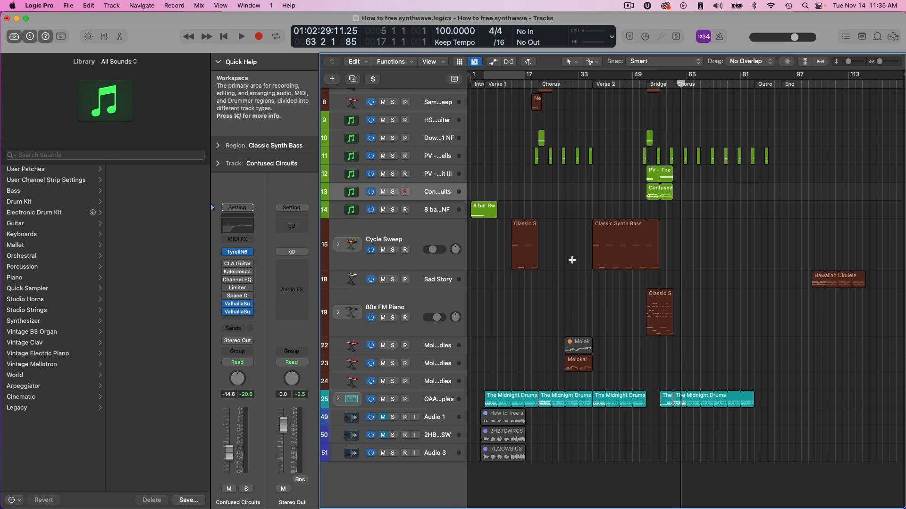
scroll(759, 294, "up", 6)
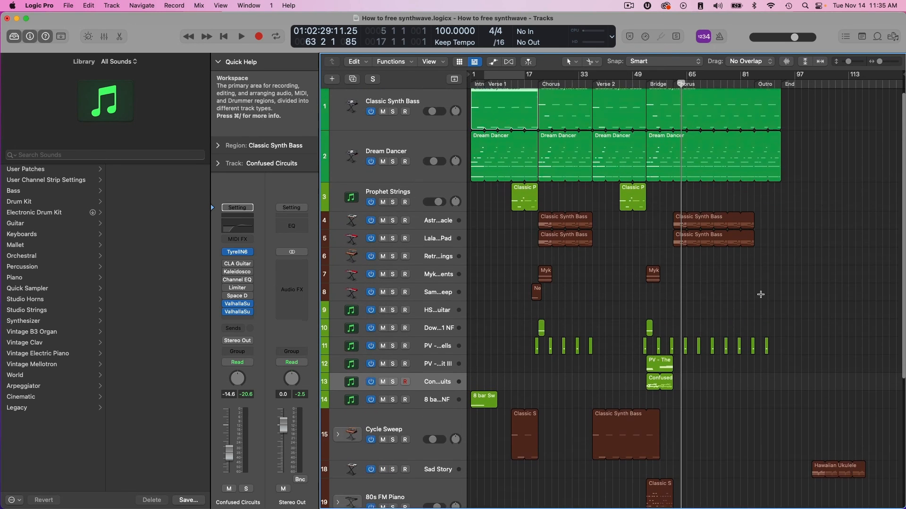